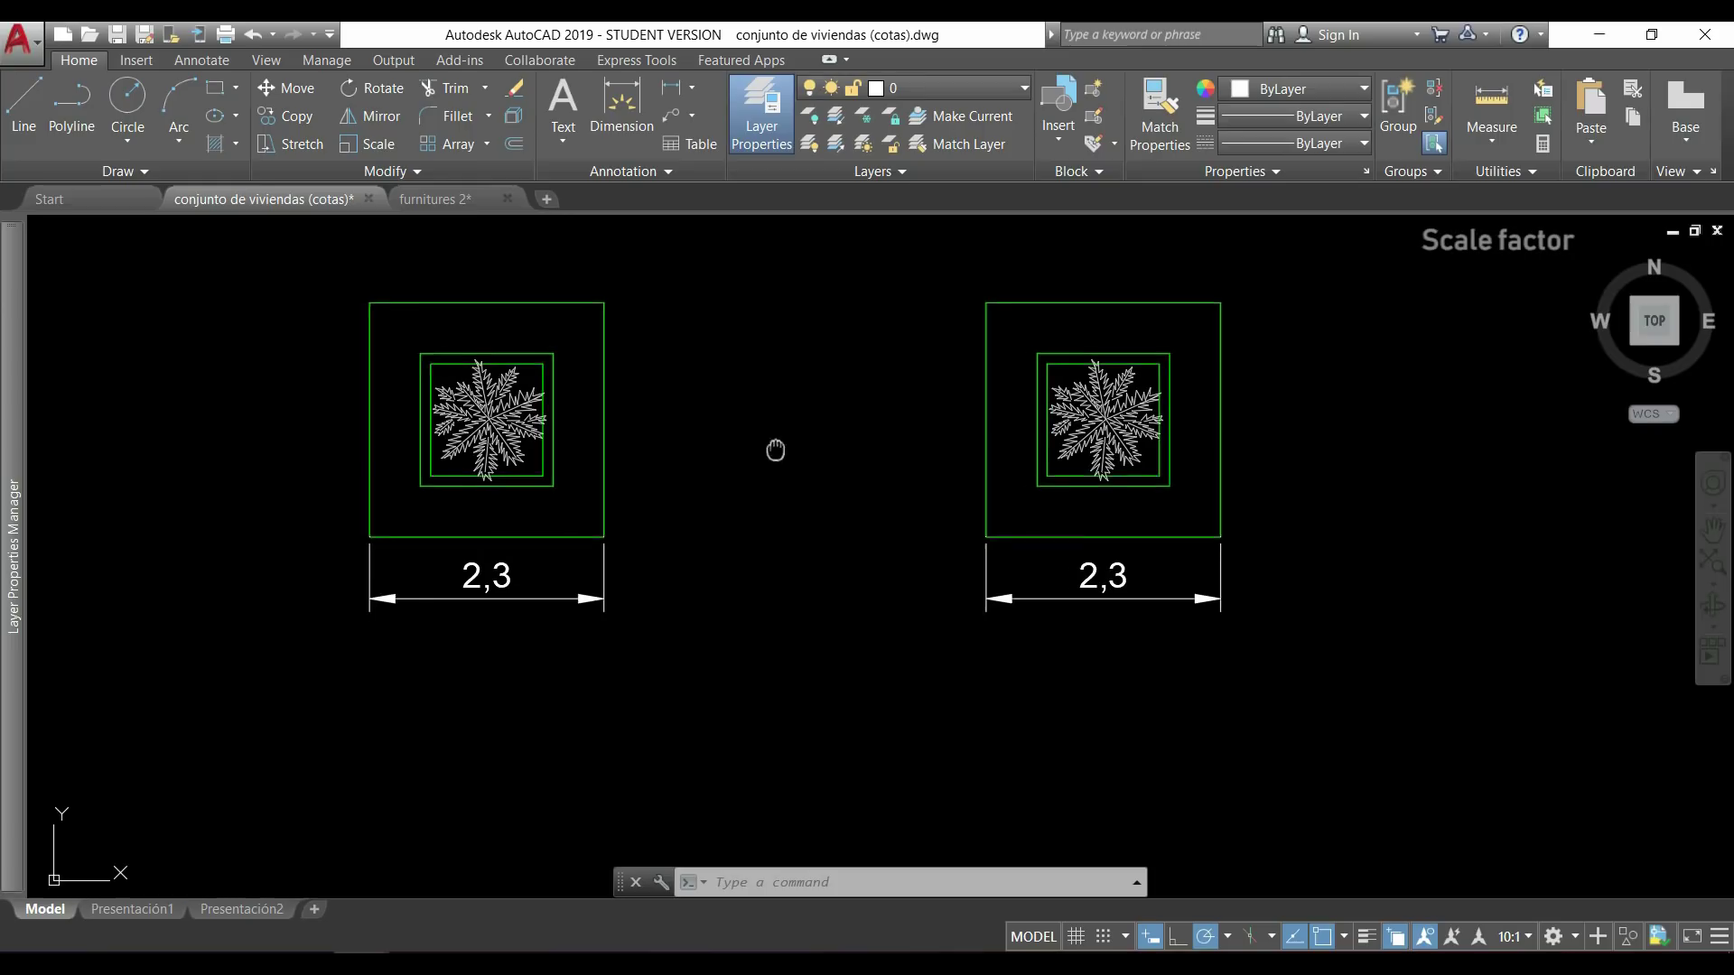
- Pan the view to centre the two tree blocks with their 2,3 dimensions
mouse_move(775, 453)
middle_mouse_down()
mouse_move(786, 508)
mouse_move(750, 578)
mouse_move(731, 562)
middle_mouse_up()
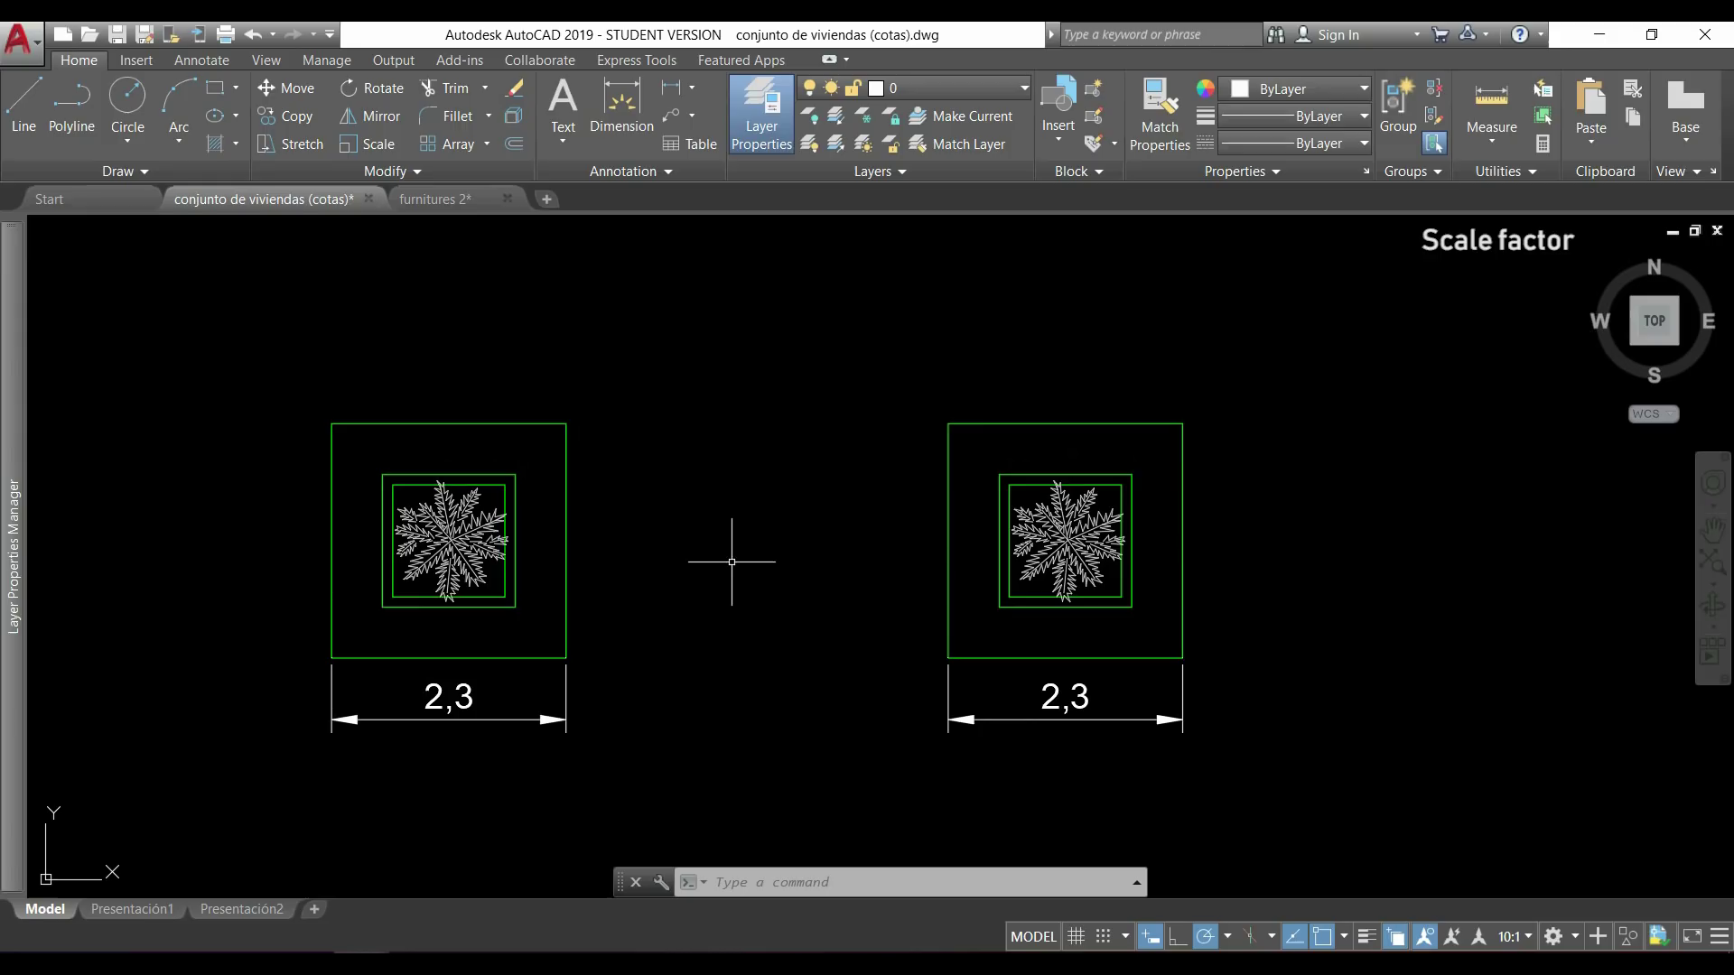
- Scale the right tree block and its dimension by 2 from its lower-left corner, making it 4,6
left_click(372, 142)
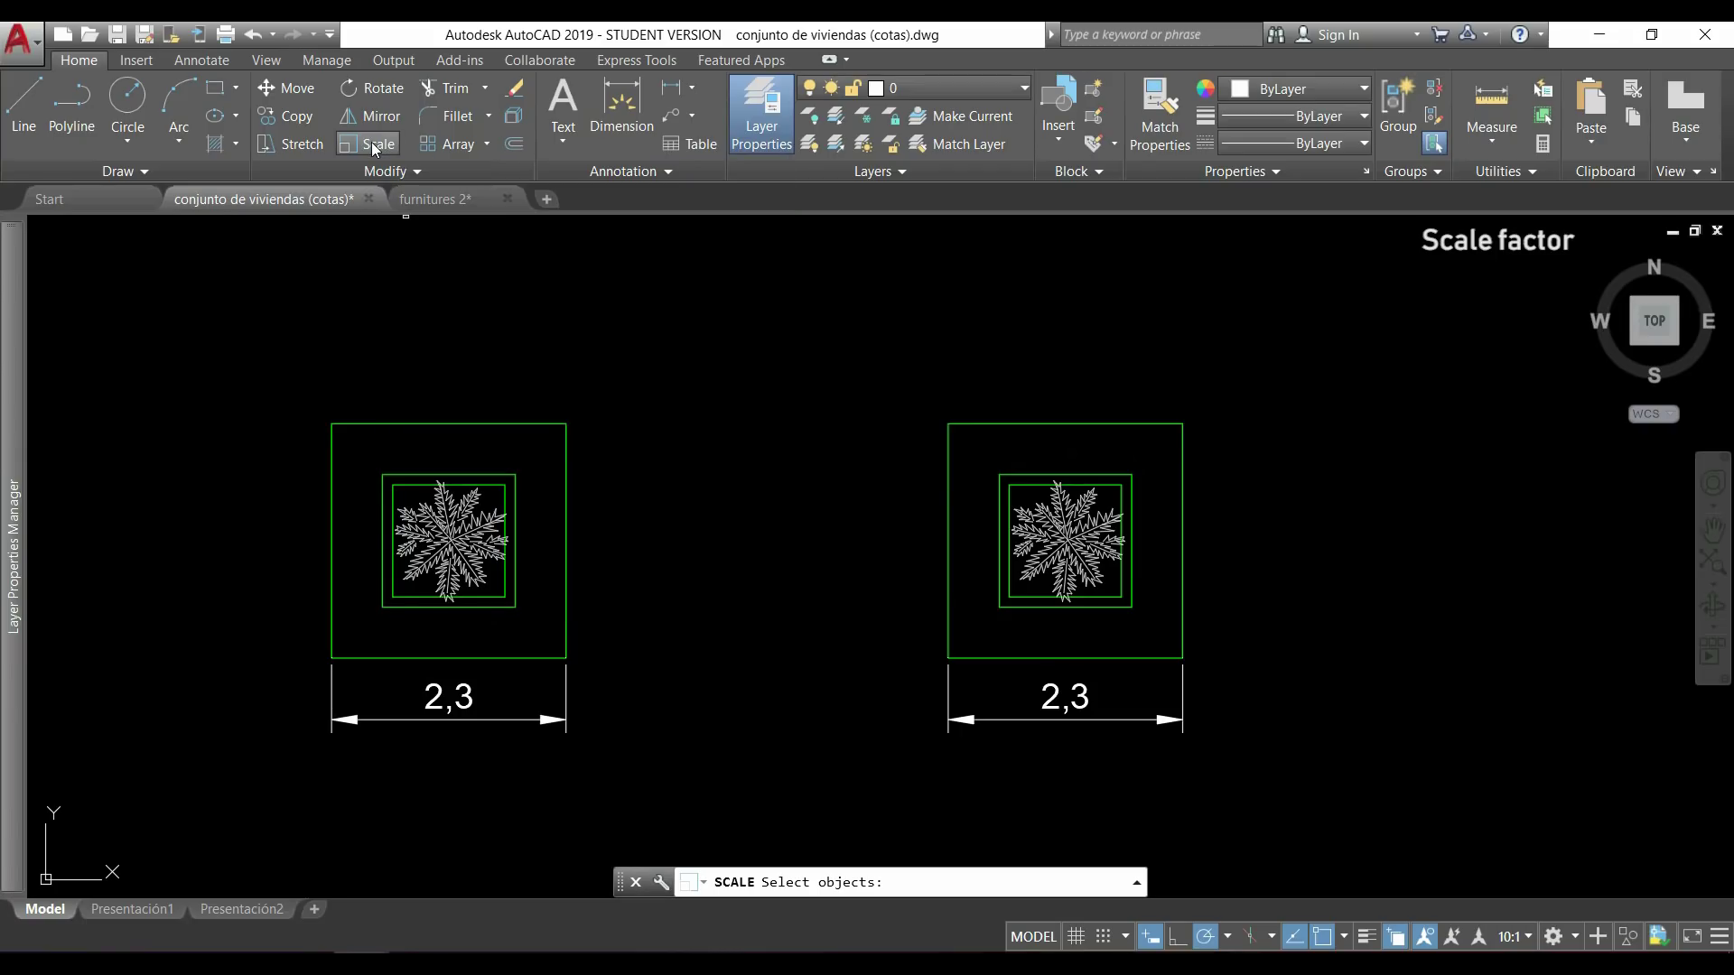
left_click(1284, 754)
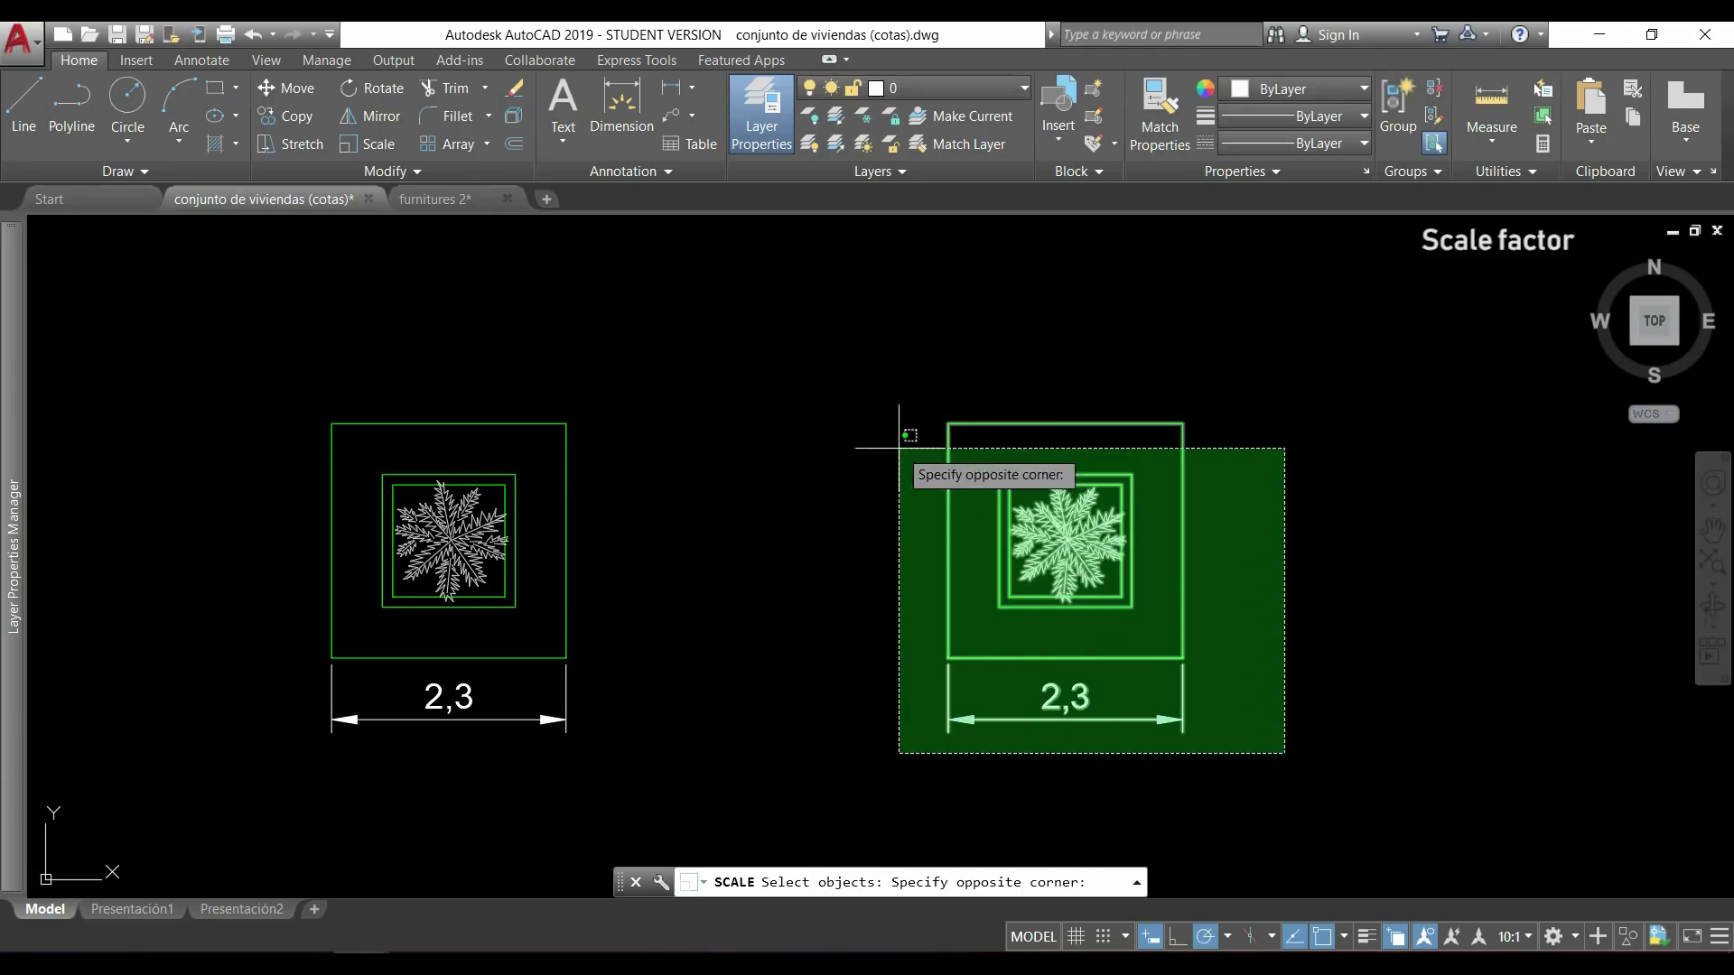
left_click(789, 373)
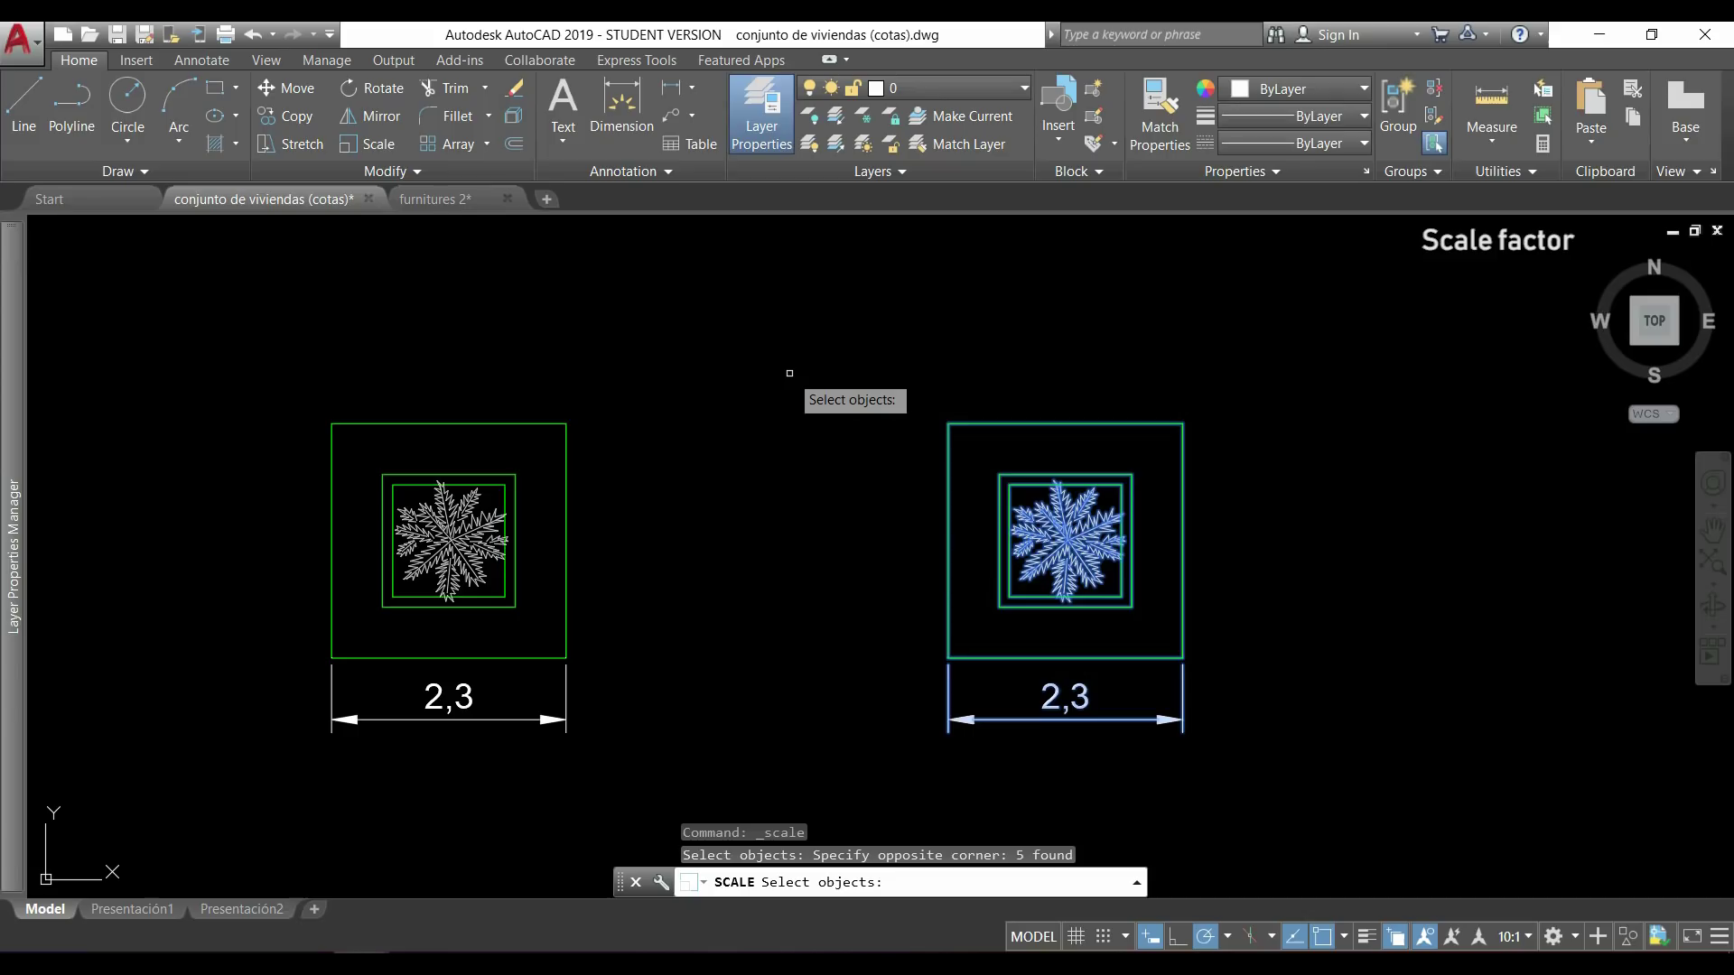
key("Return")
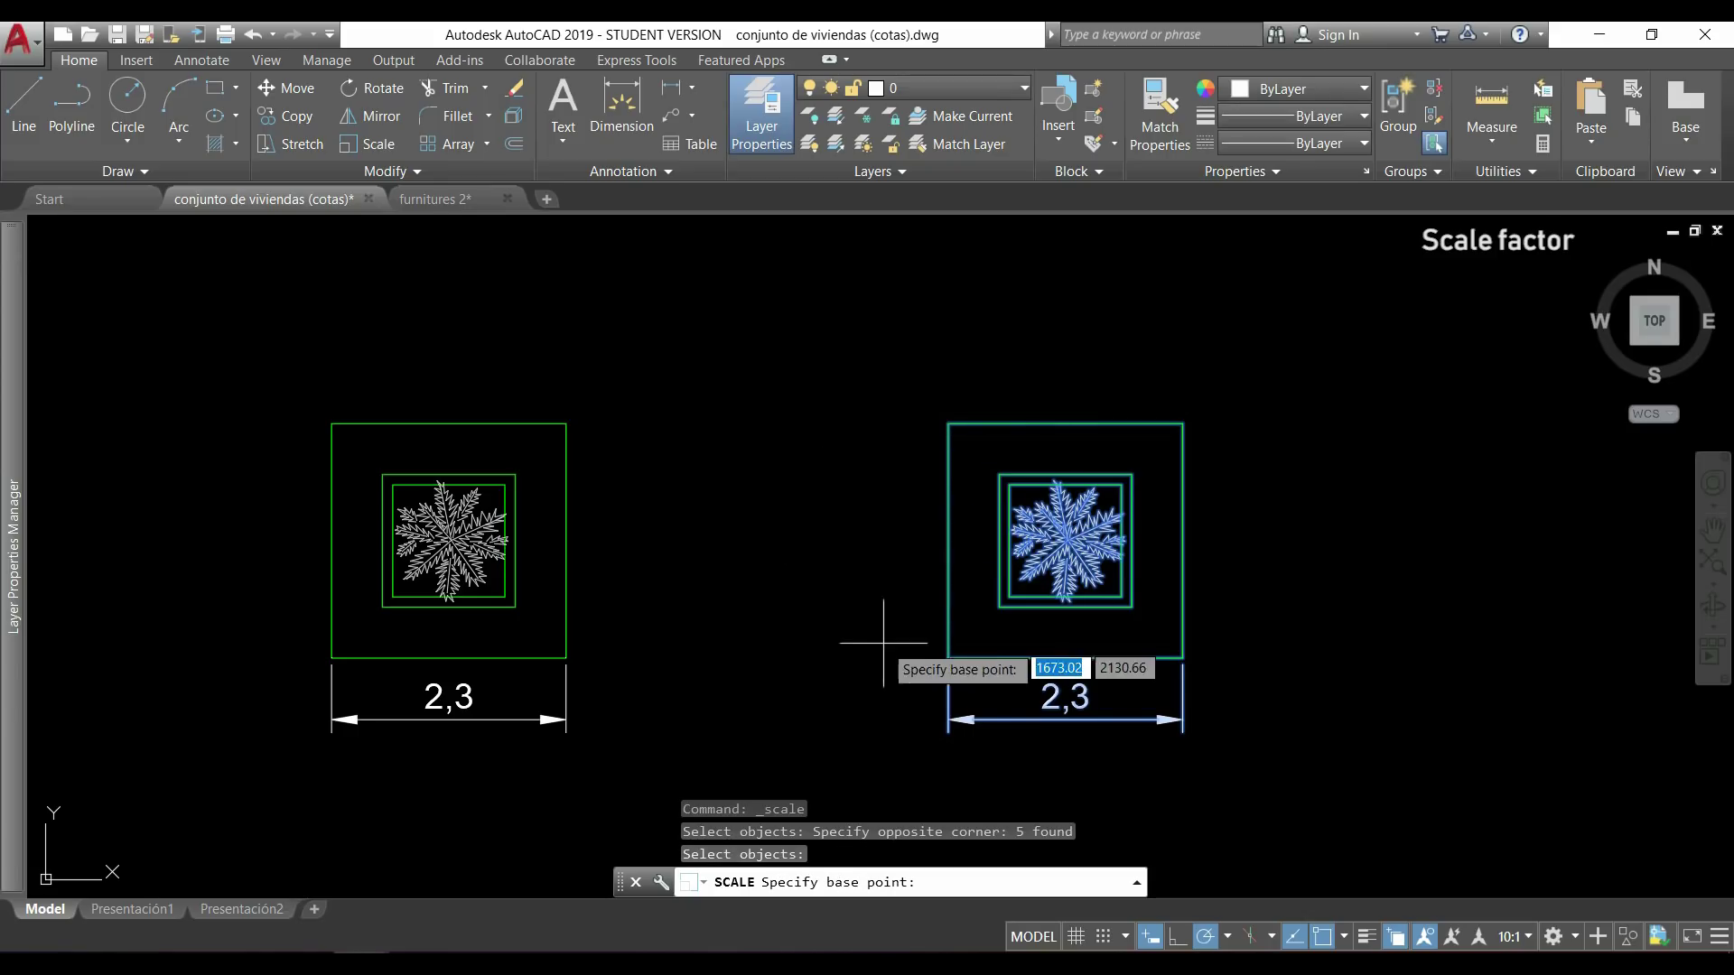
left_click(948, 657)
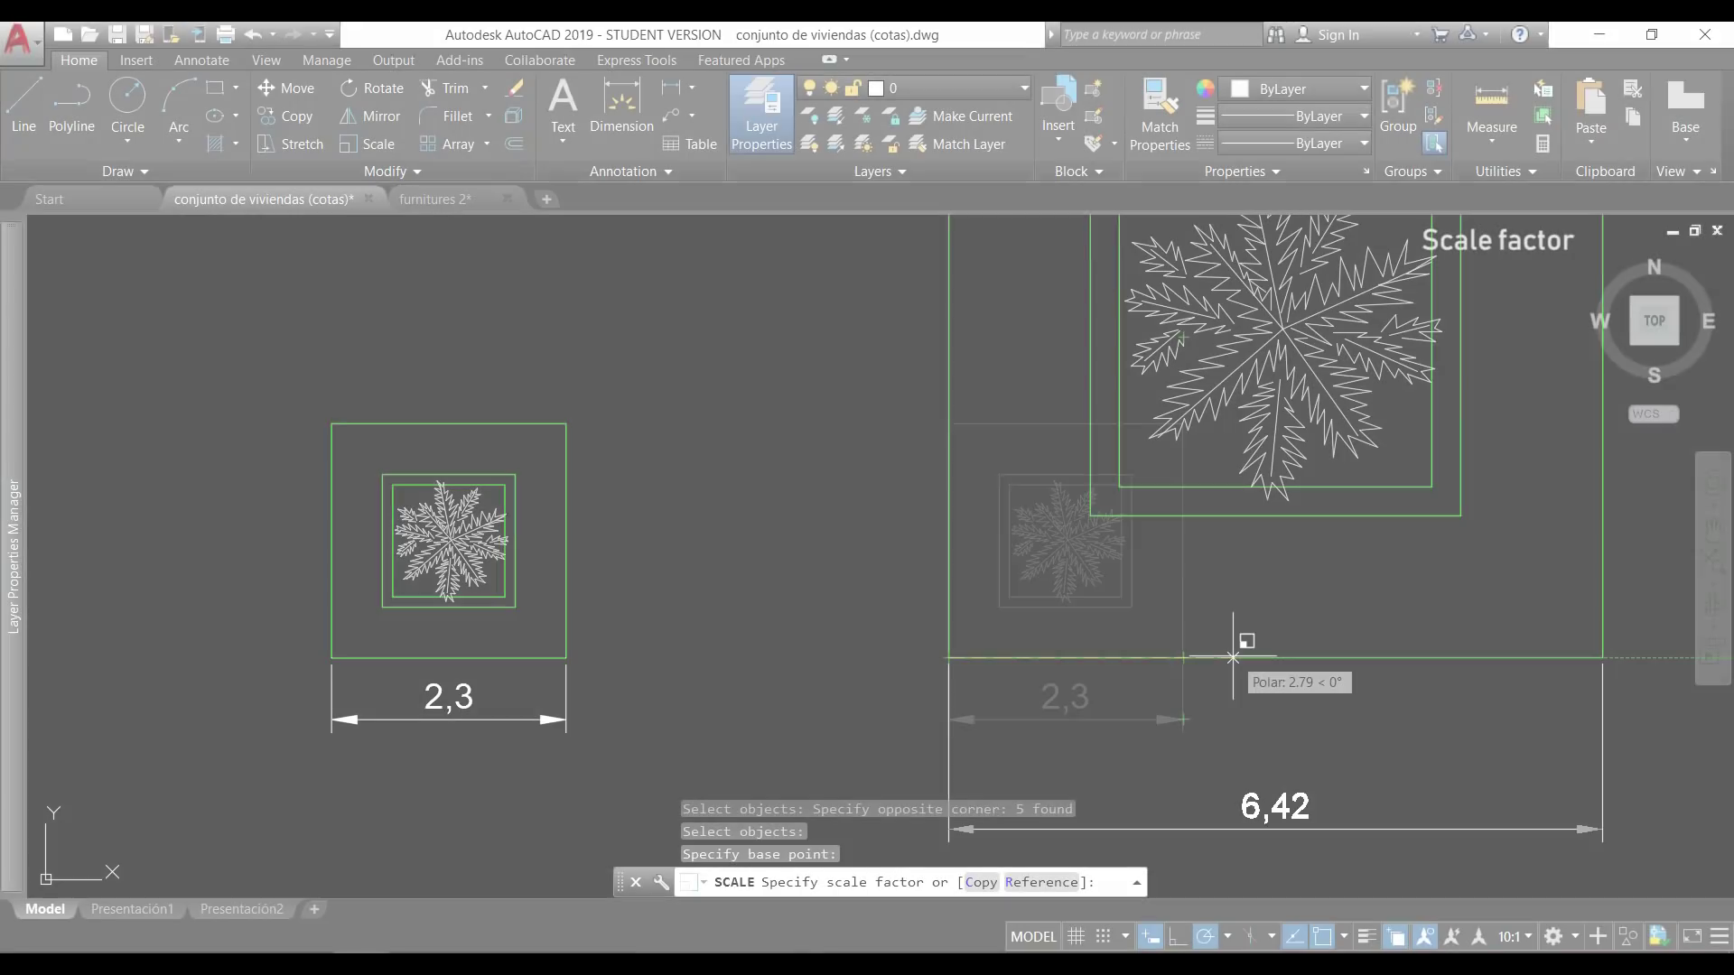
type("2")
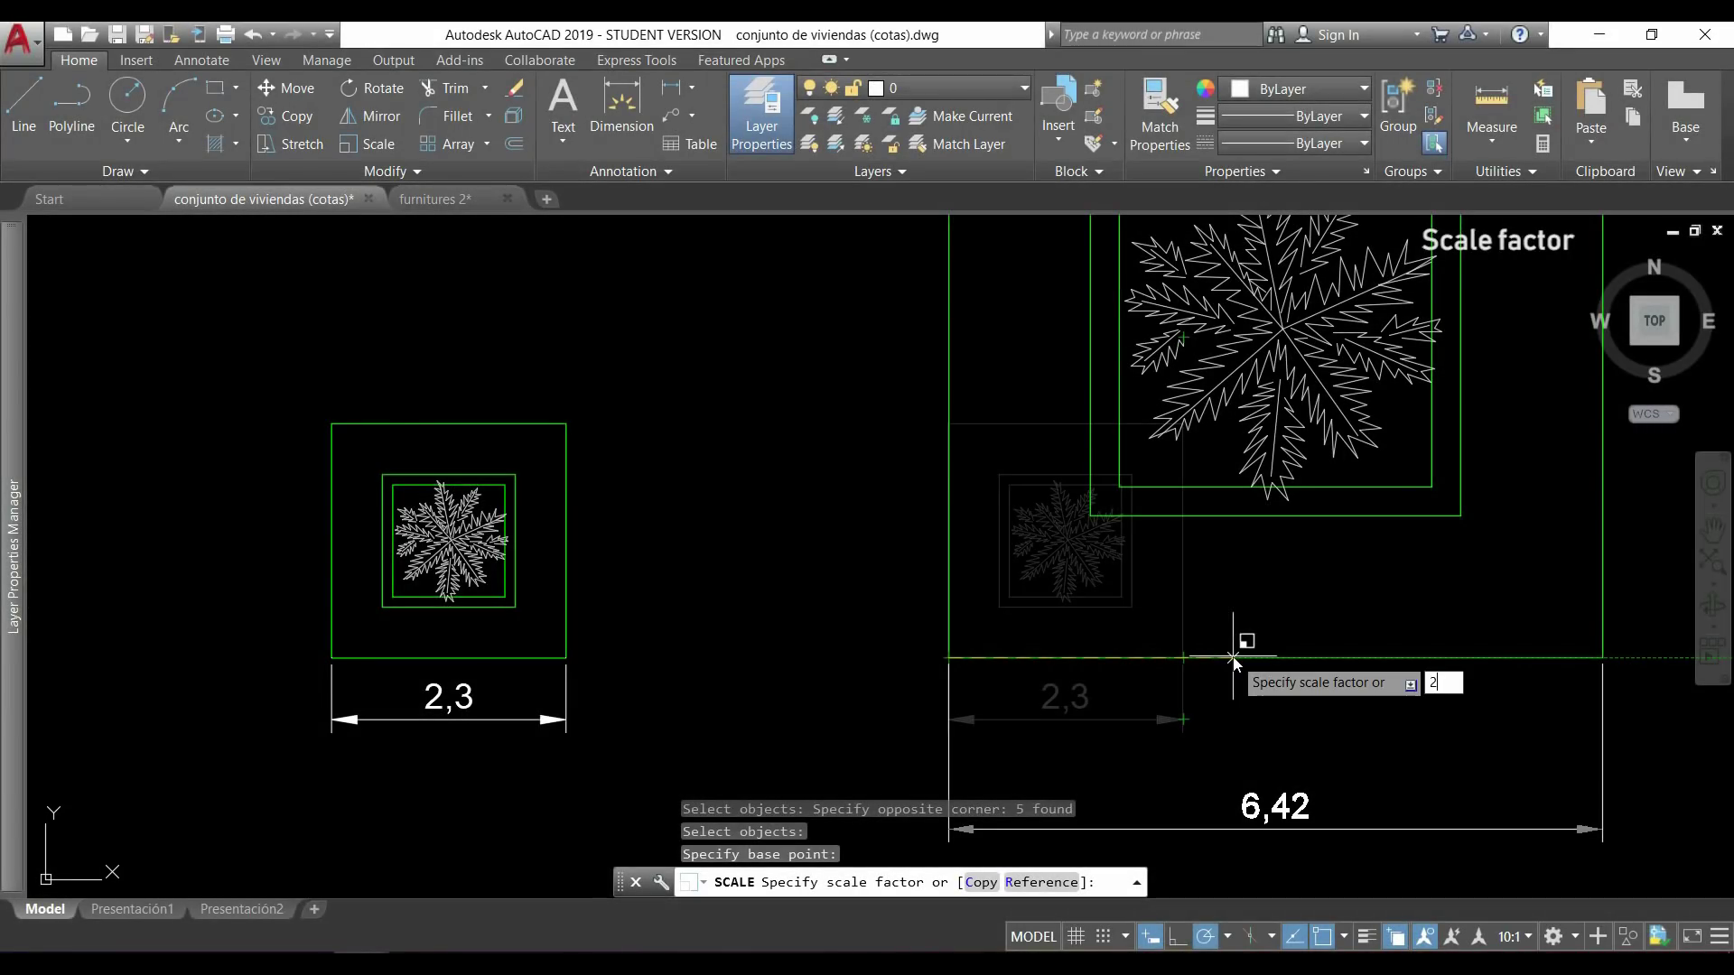
key("Return")
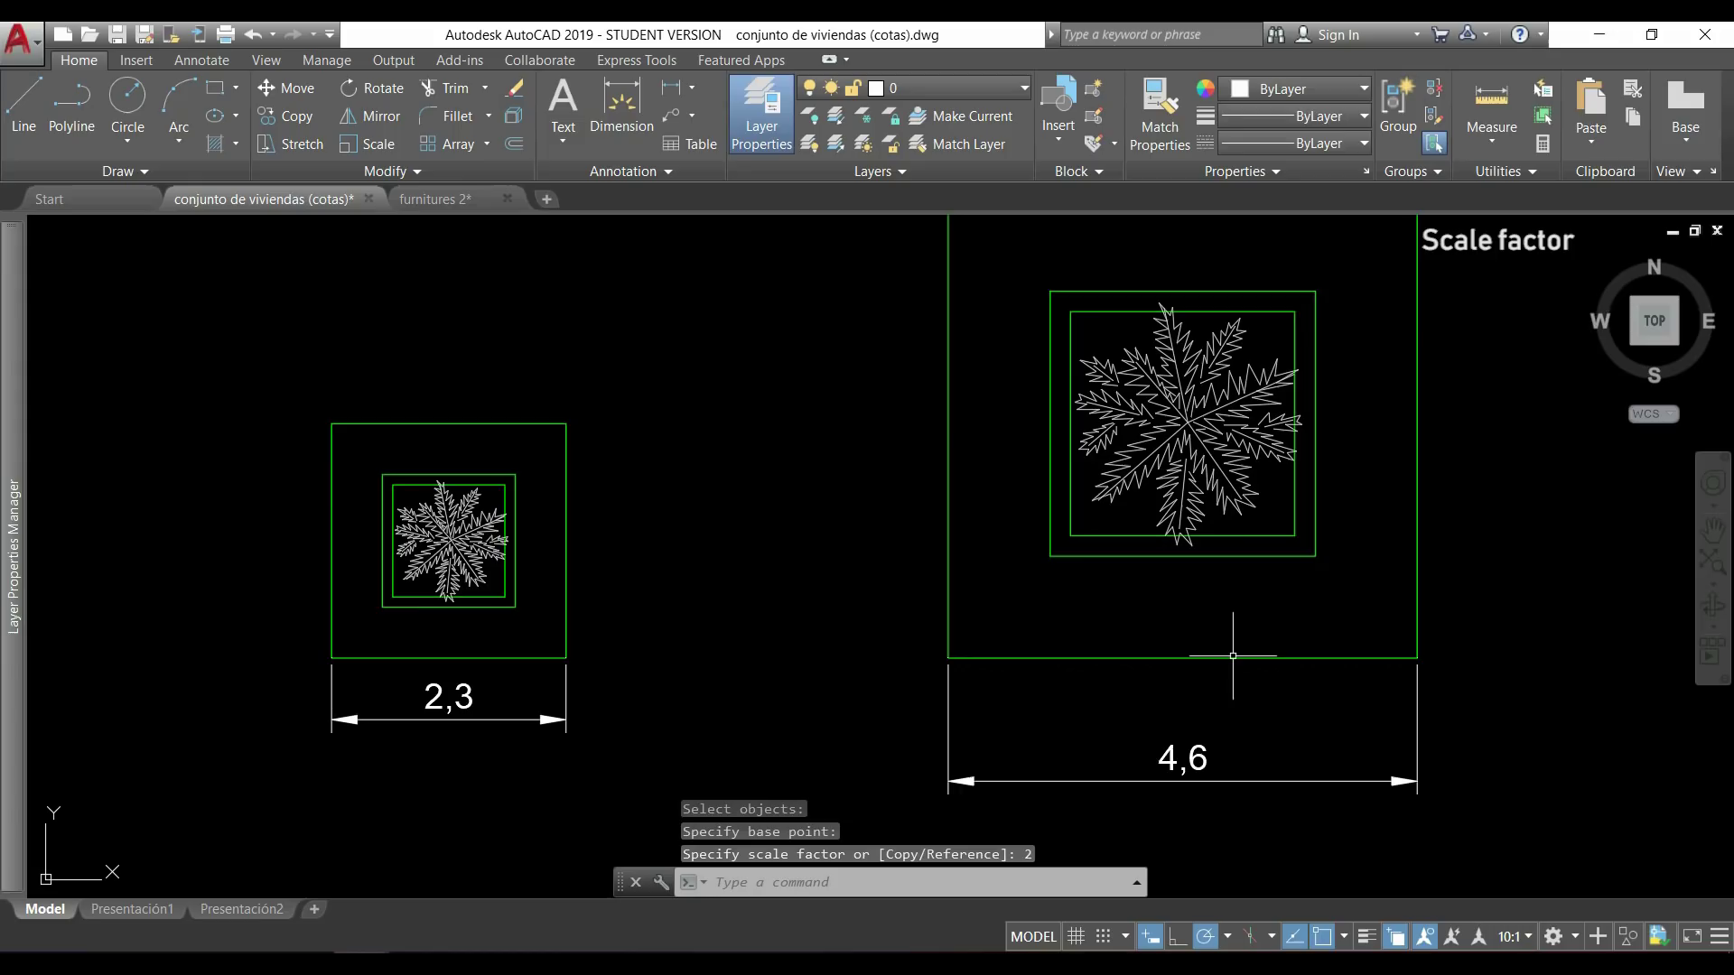
- Scale the right tree block by a factor of 0,5 so its dimension reads 1,15
scroll(856, 498, "down", 2)
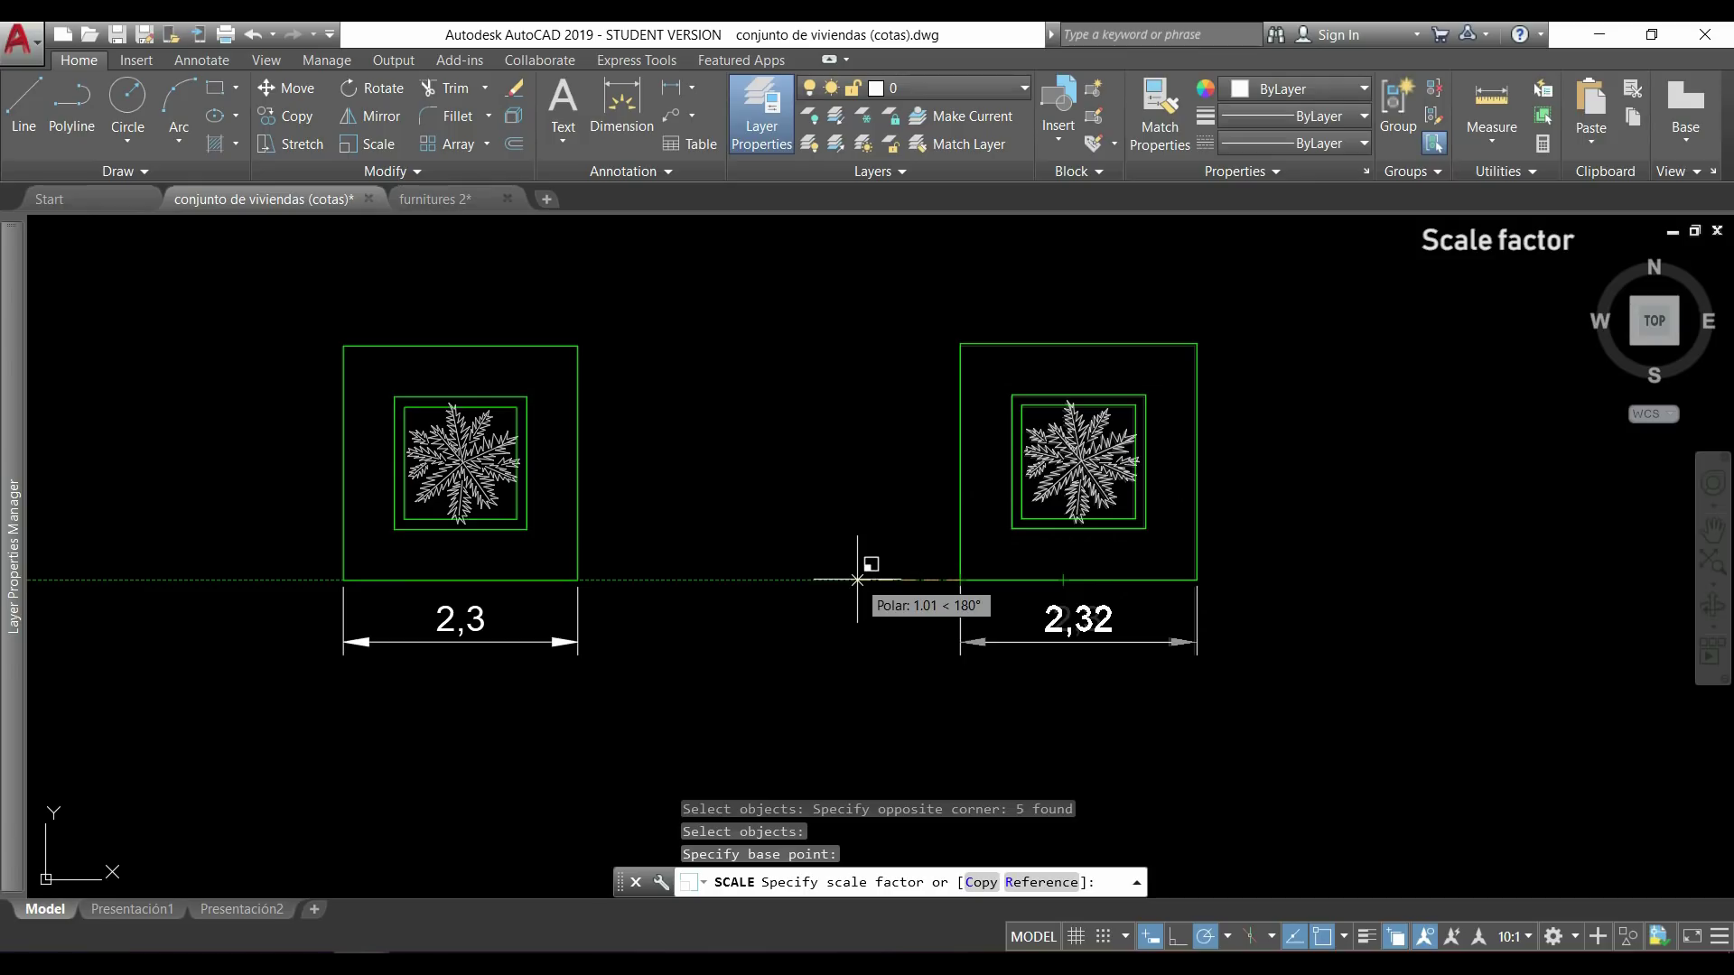
type("0")
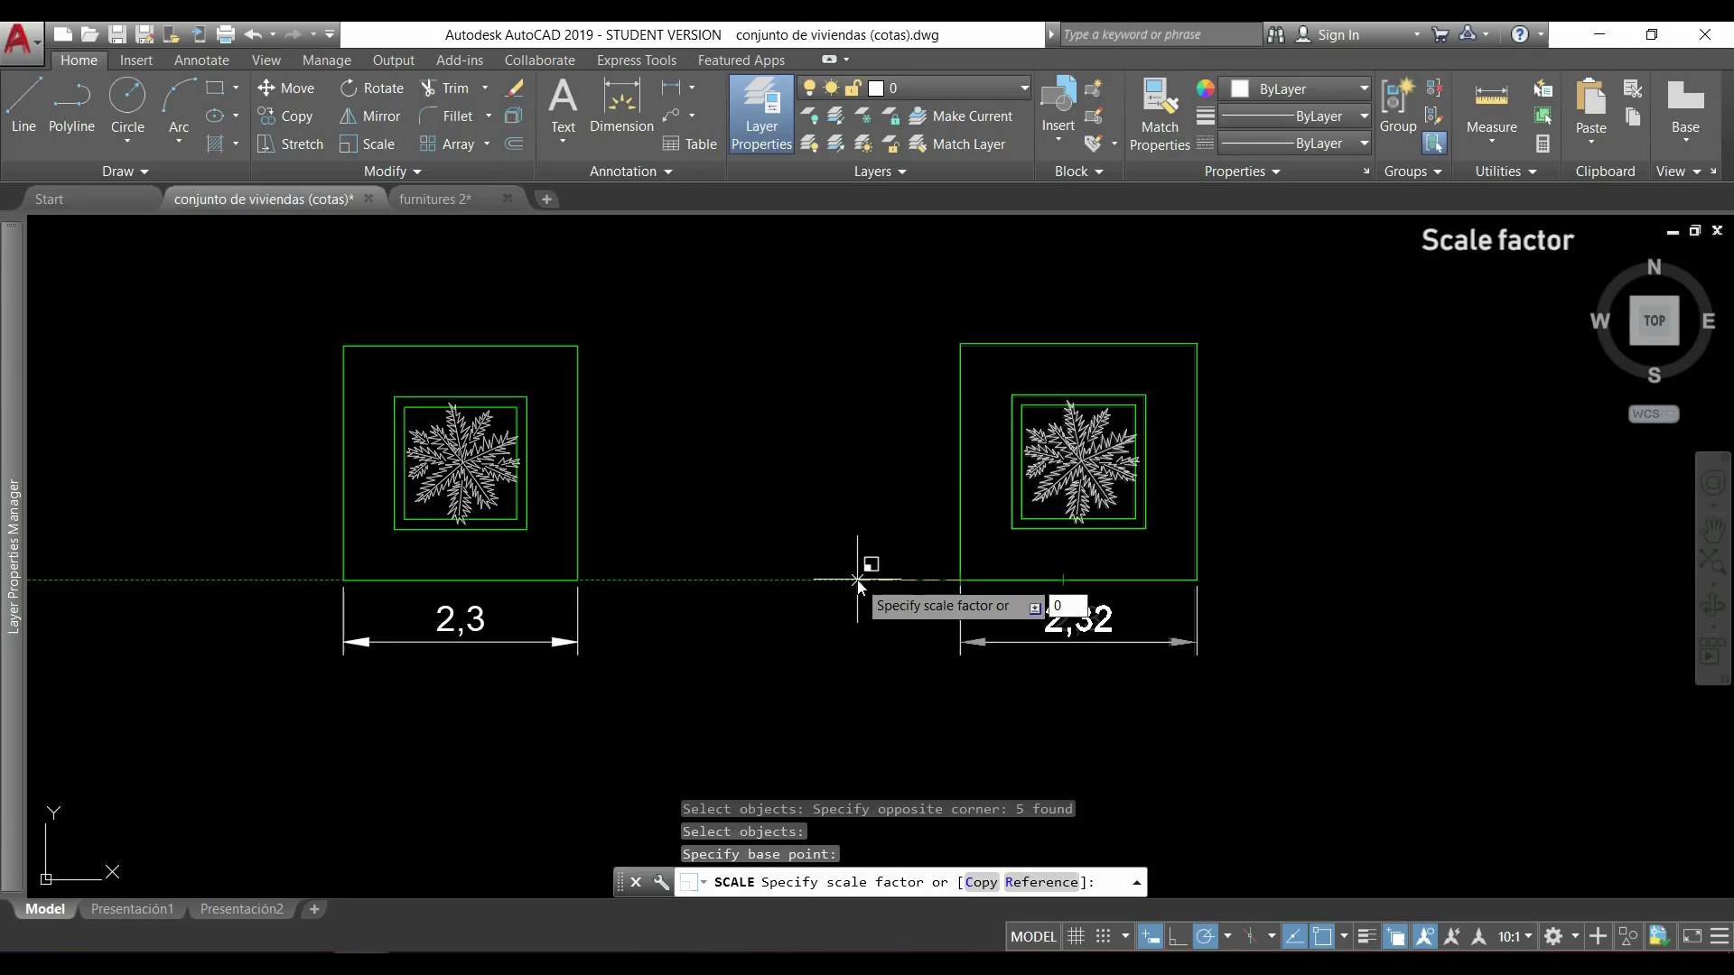
type(",")
type("5")
key("Return")
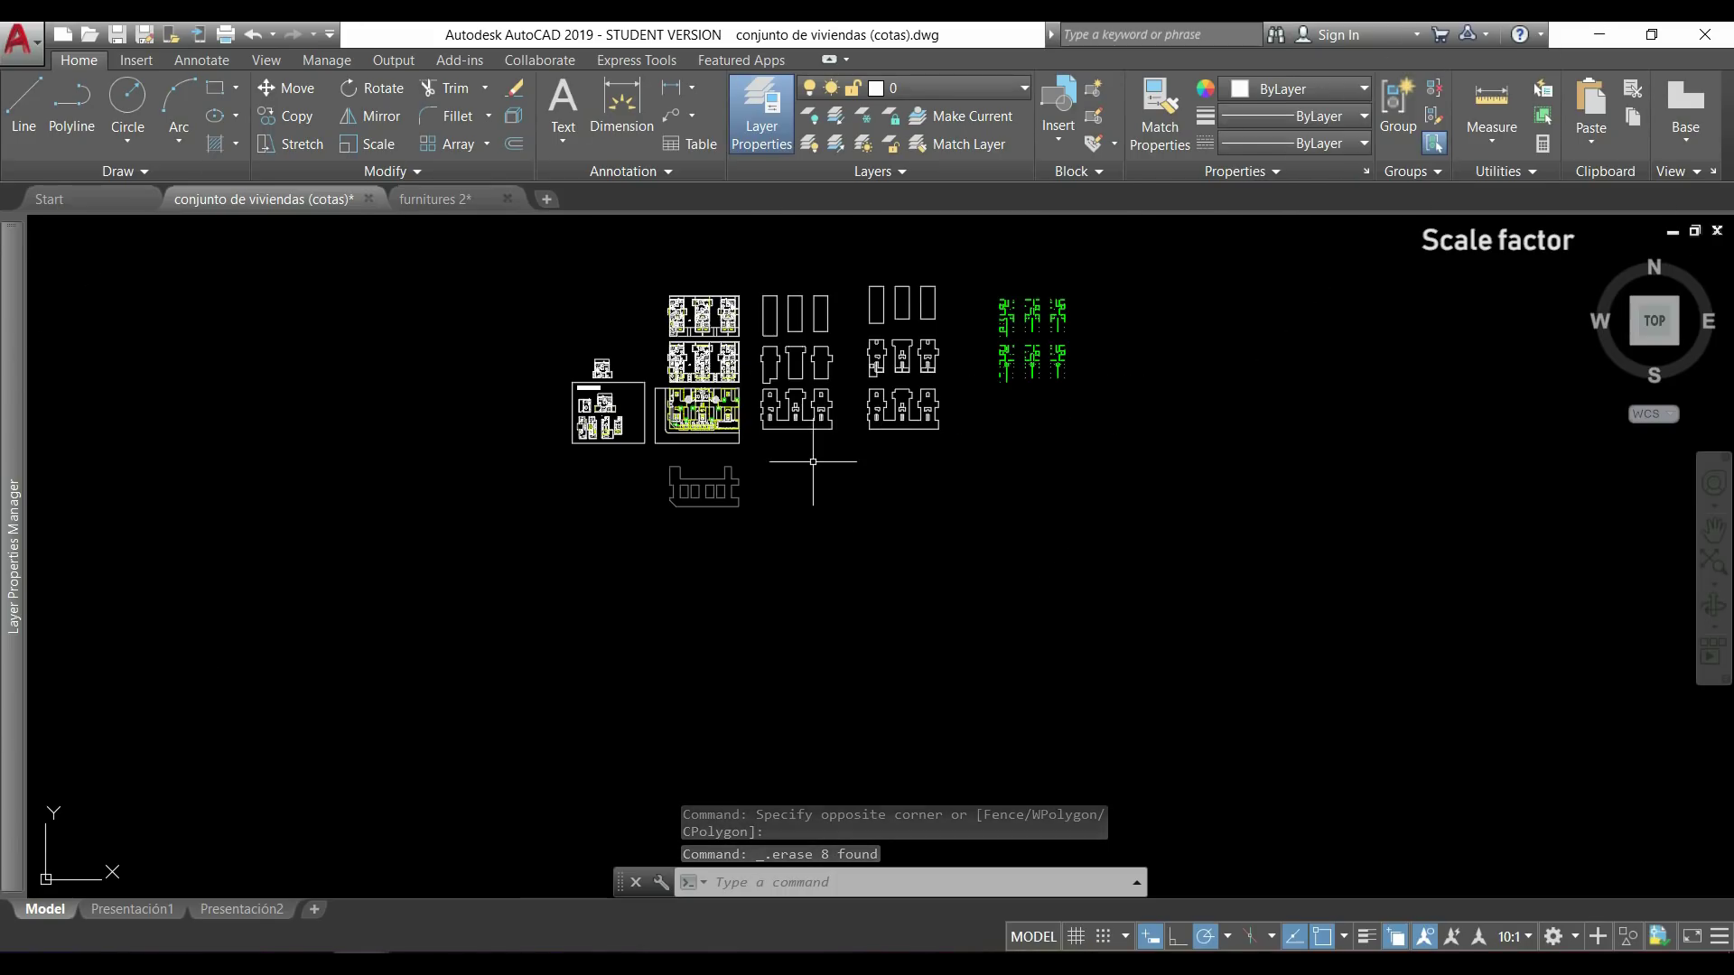
- Pan and zoom to the Atelier - Monoambiente plan on the Tipologías sheet
scroll(817, 460, "up", 4)
middle_click_drag(632, 406, 790, 587)
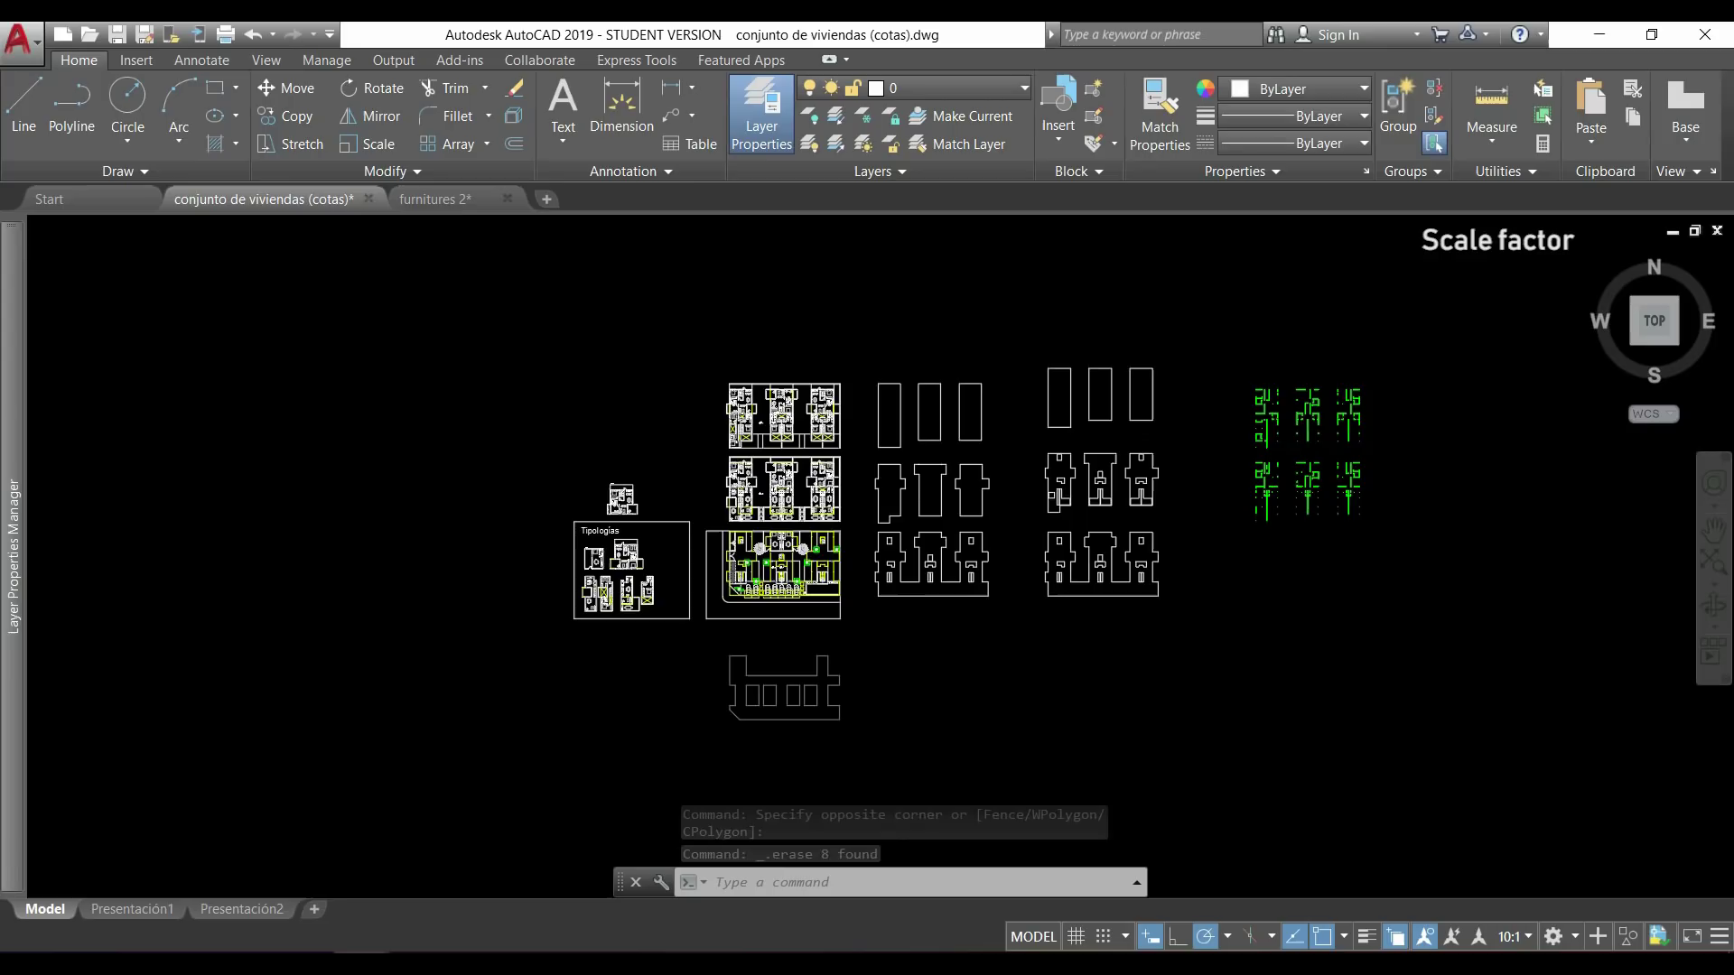
scroll(644, 610, "up", 6)
scroll(612, 526, "up", 2)
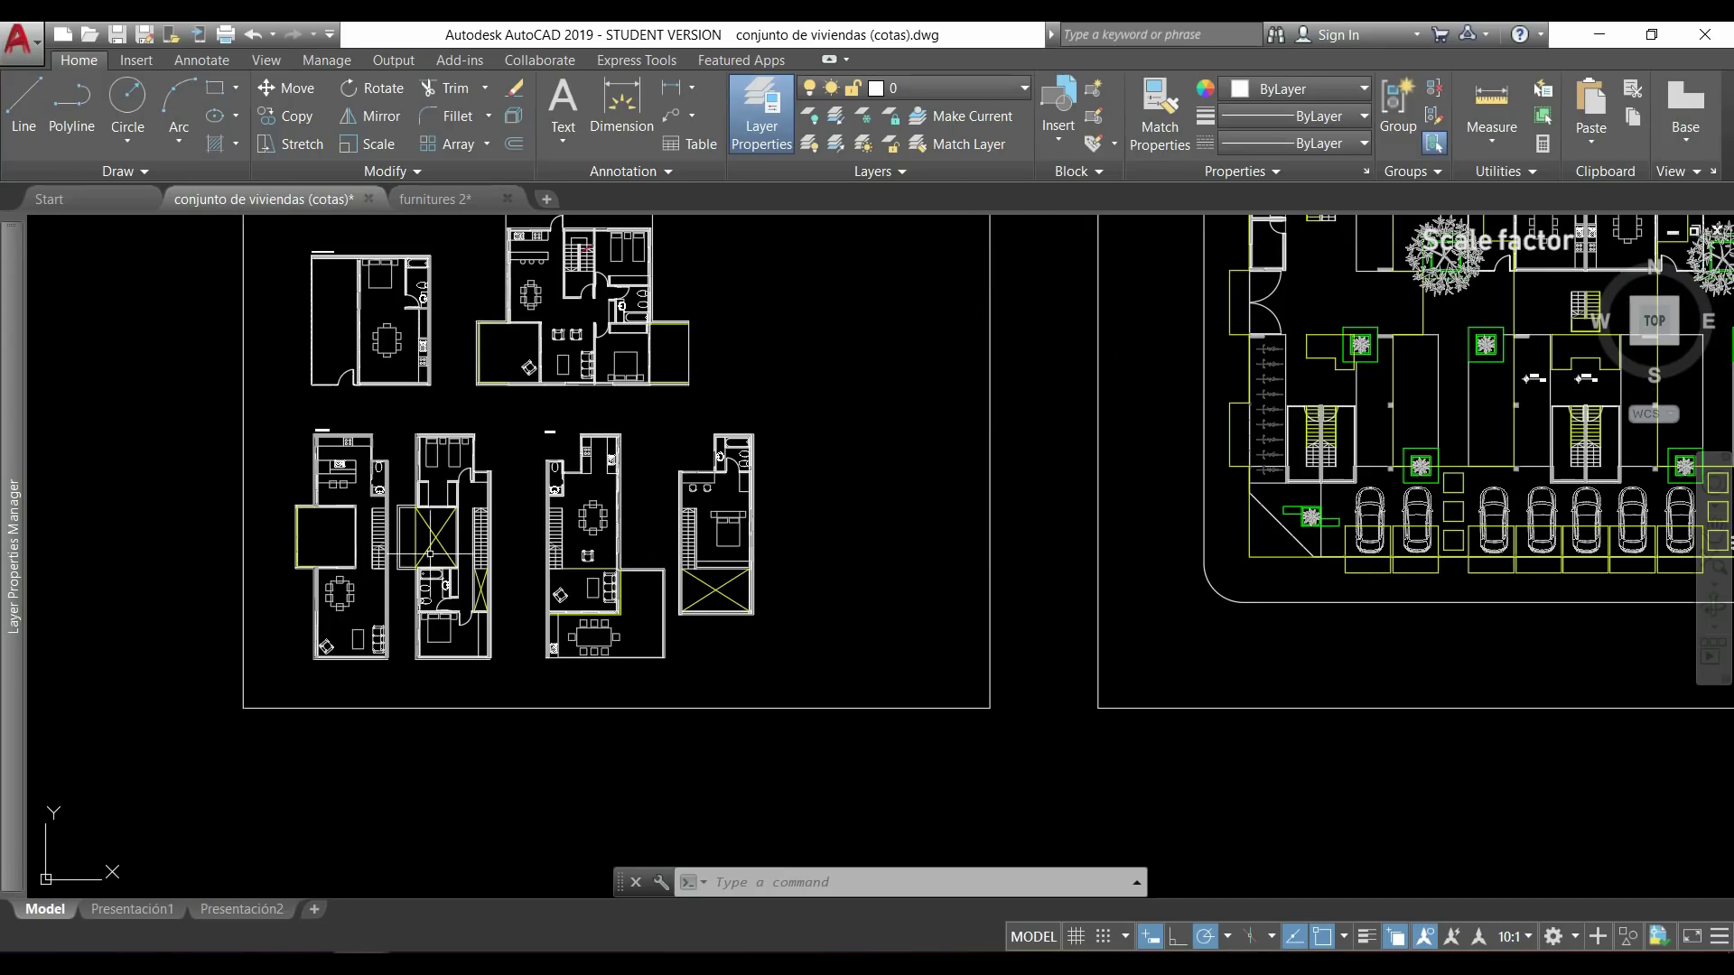
scroll(344, 497, "up", 4)
middle_click_drag(498, 308, 669, 825)
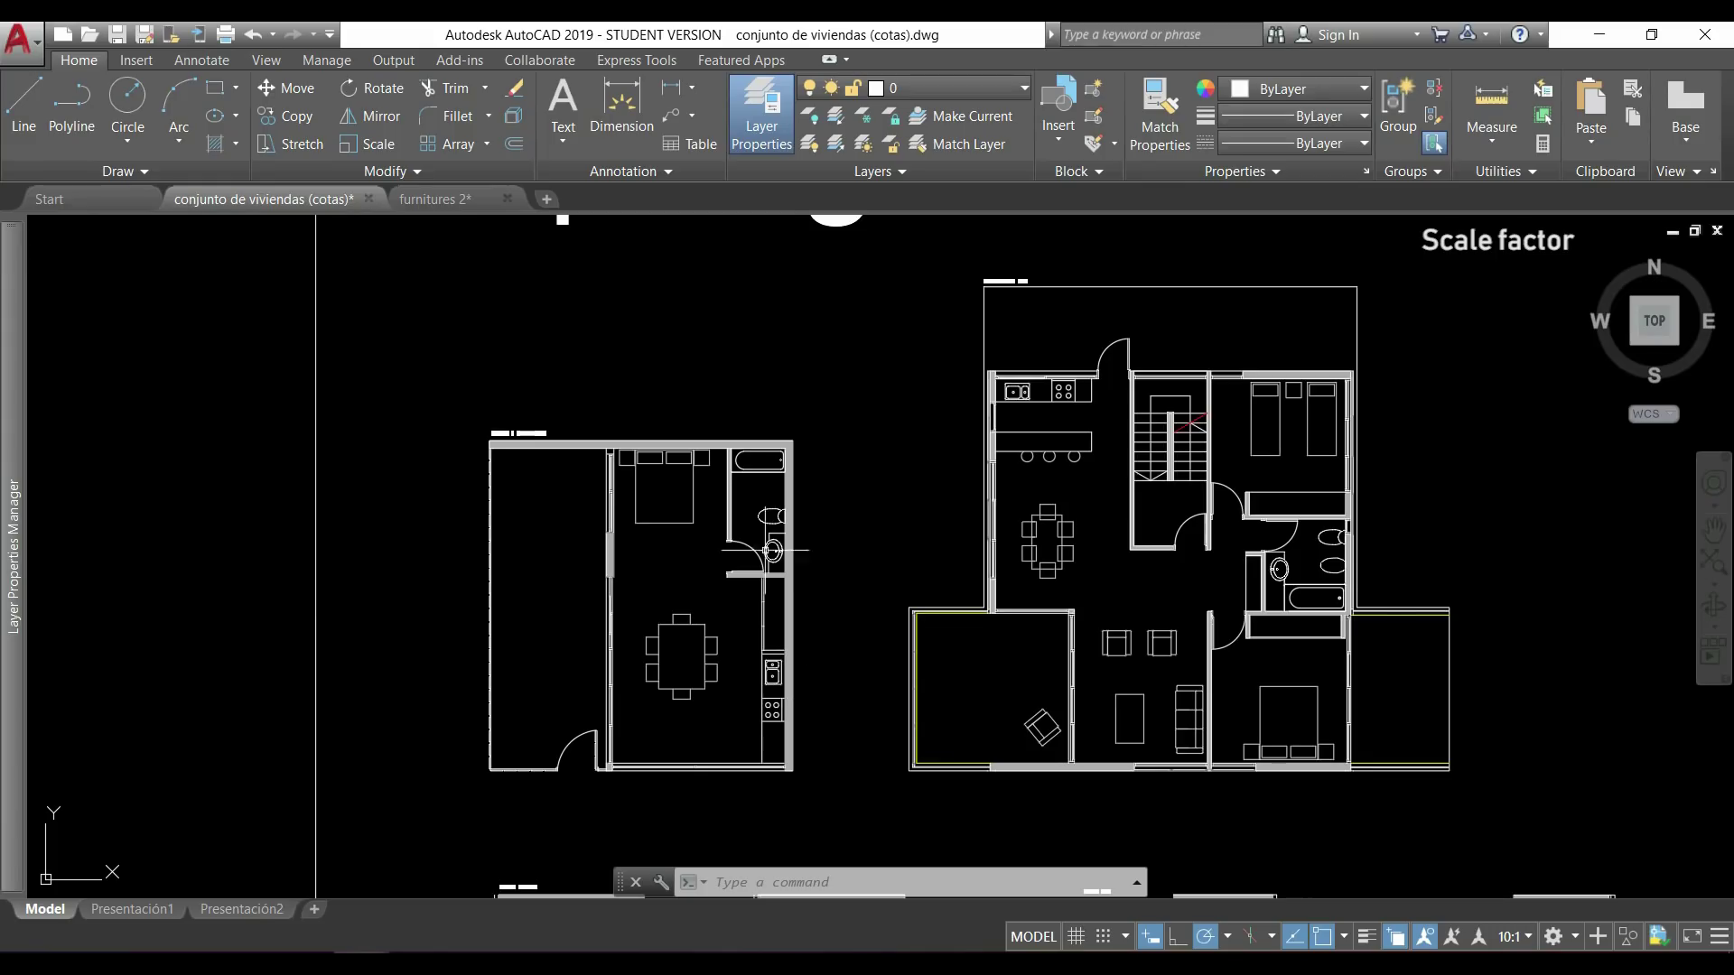
scroll(748, 460, "up", 4)
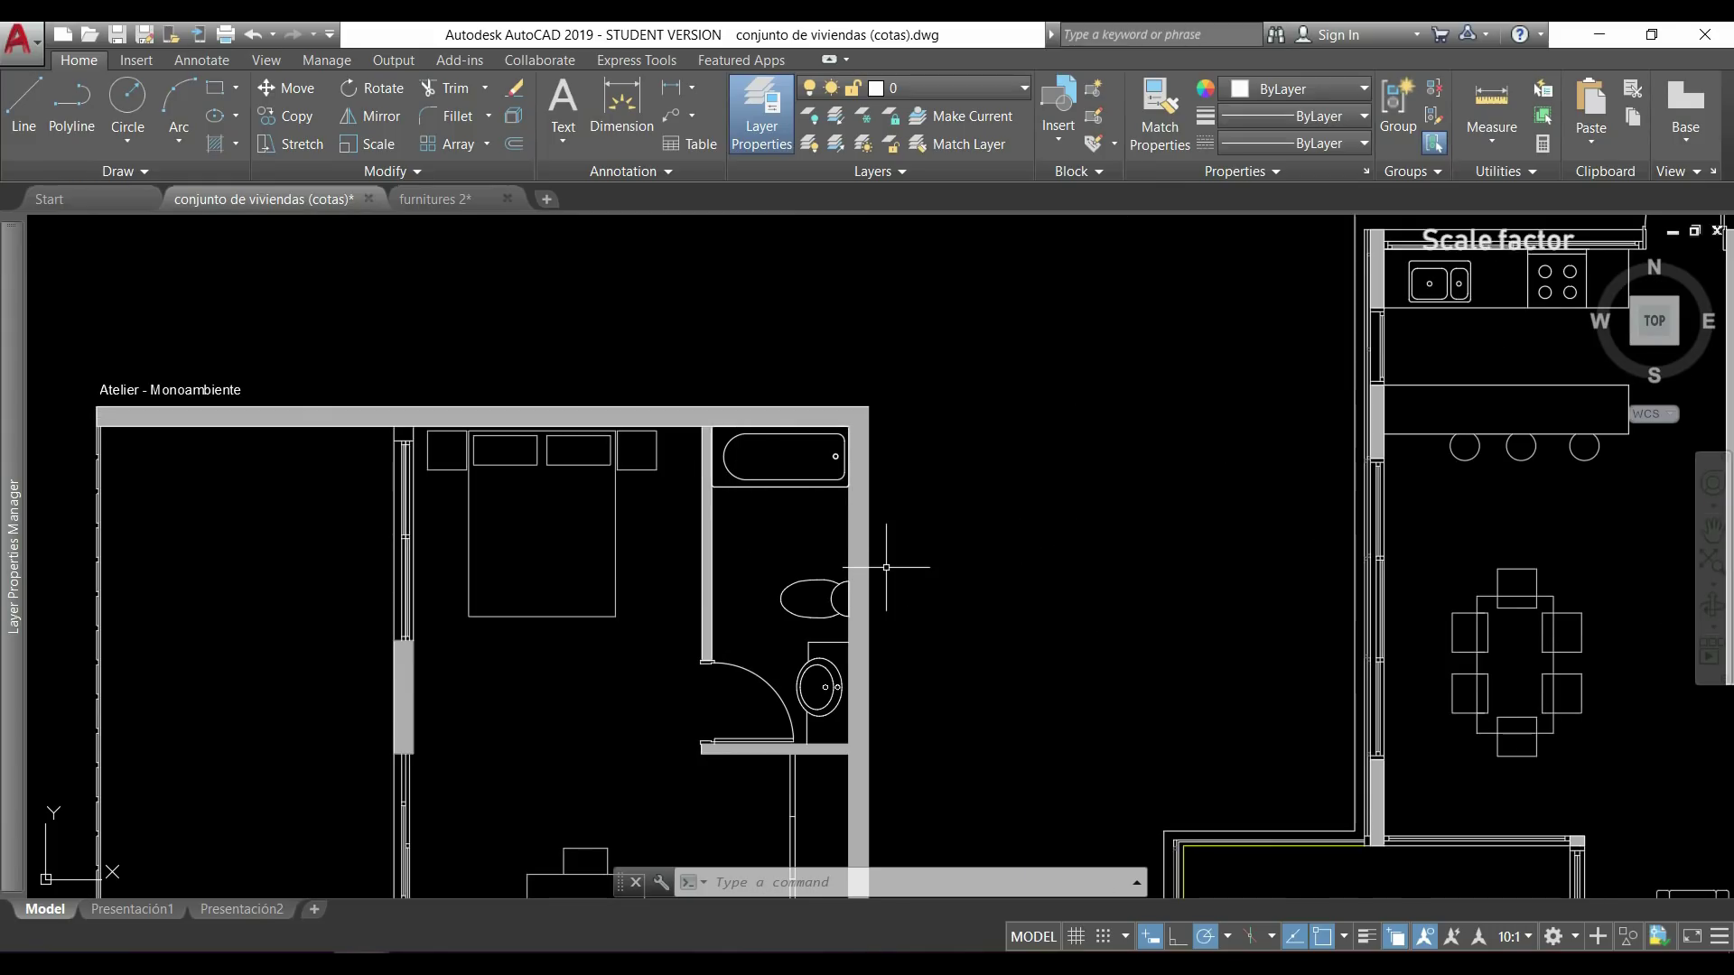
- Measure the Atelier bed with DI to confirm 1.5, then zoom back out to the full drawing
type("DI")
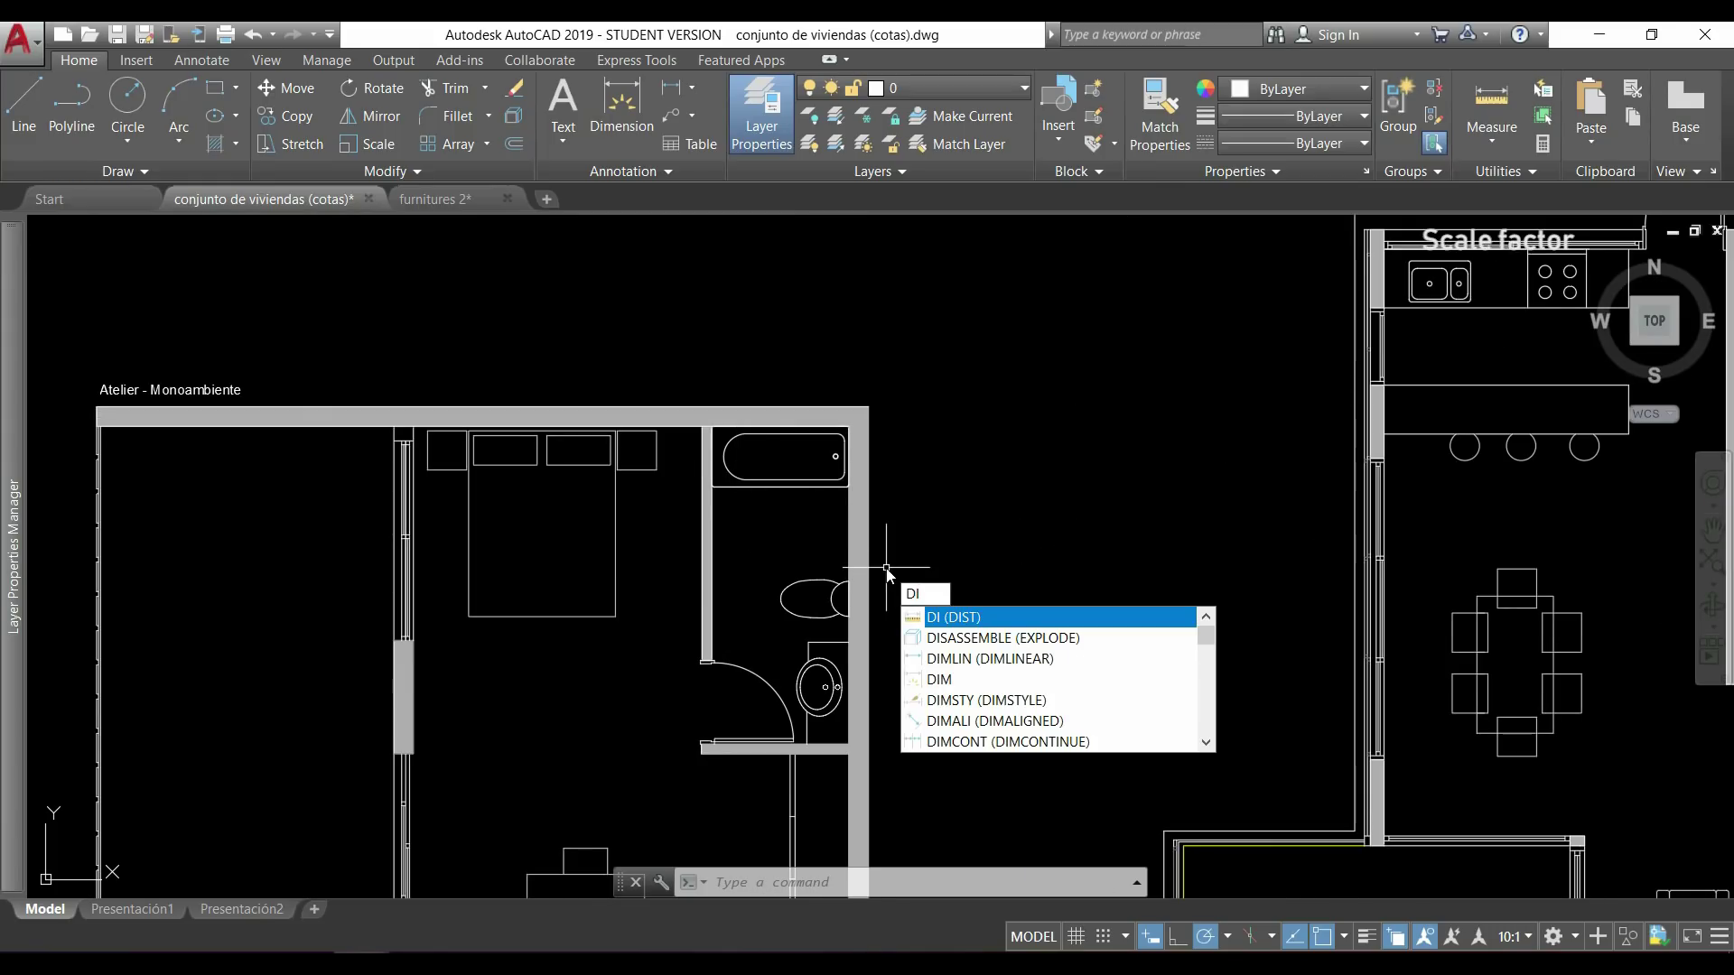
key("Return")
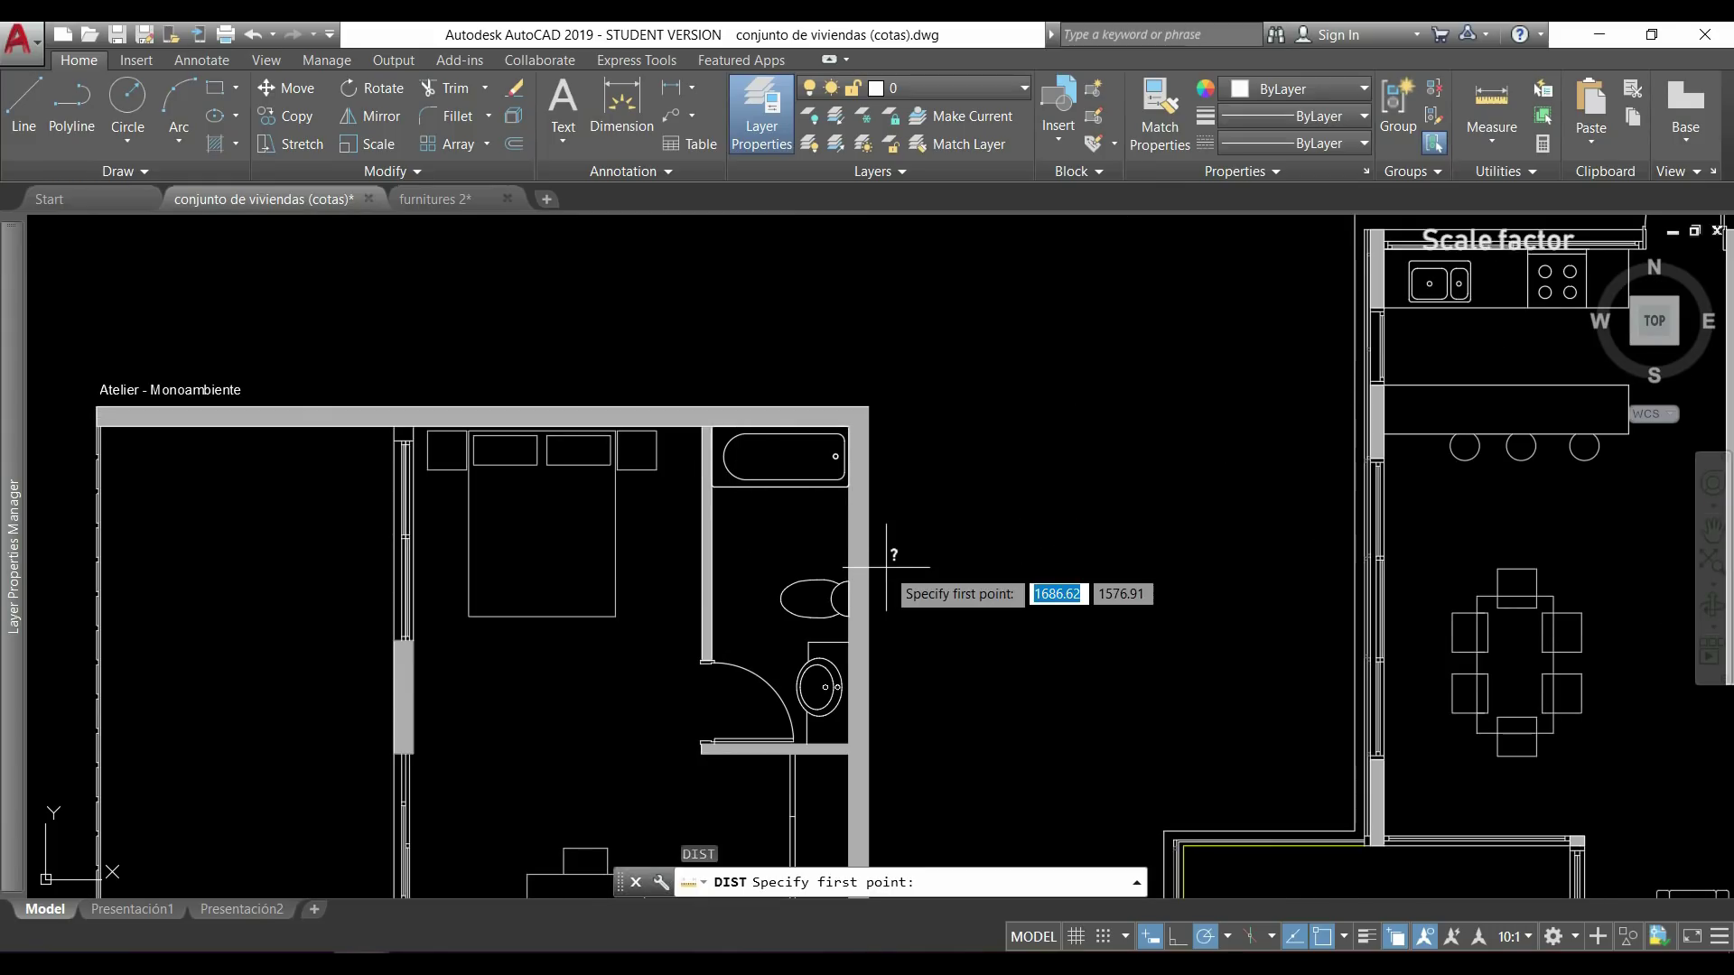
left_click(469, 617)
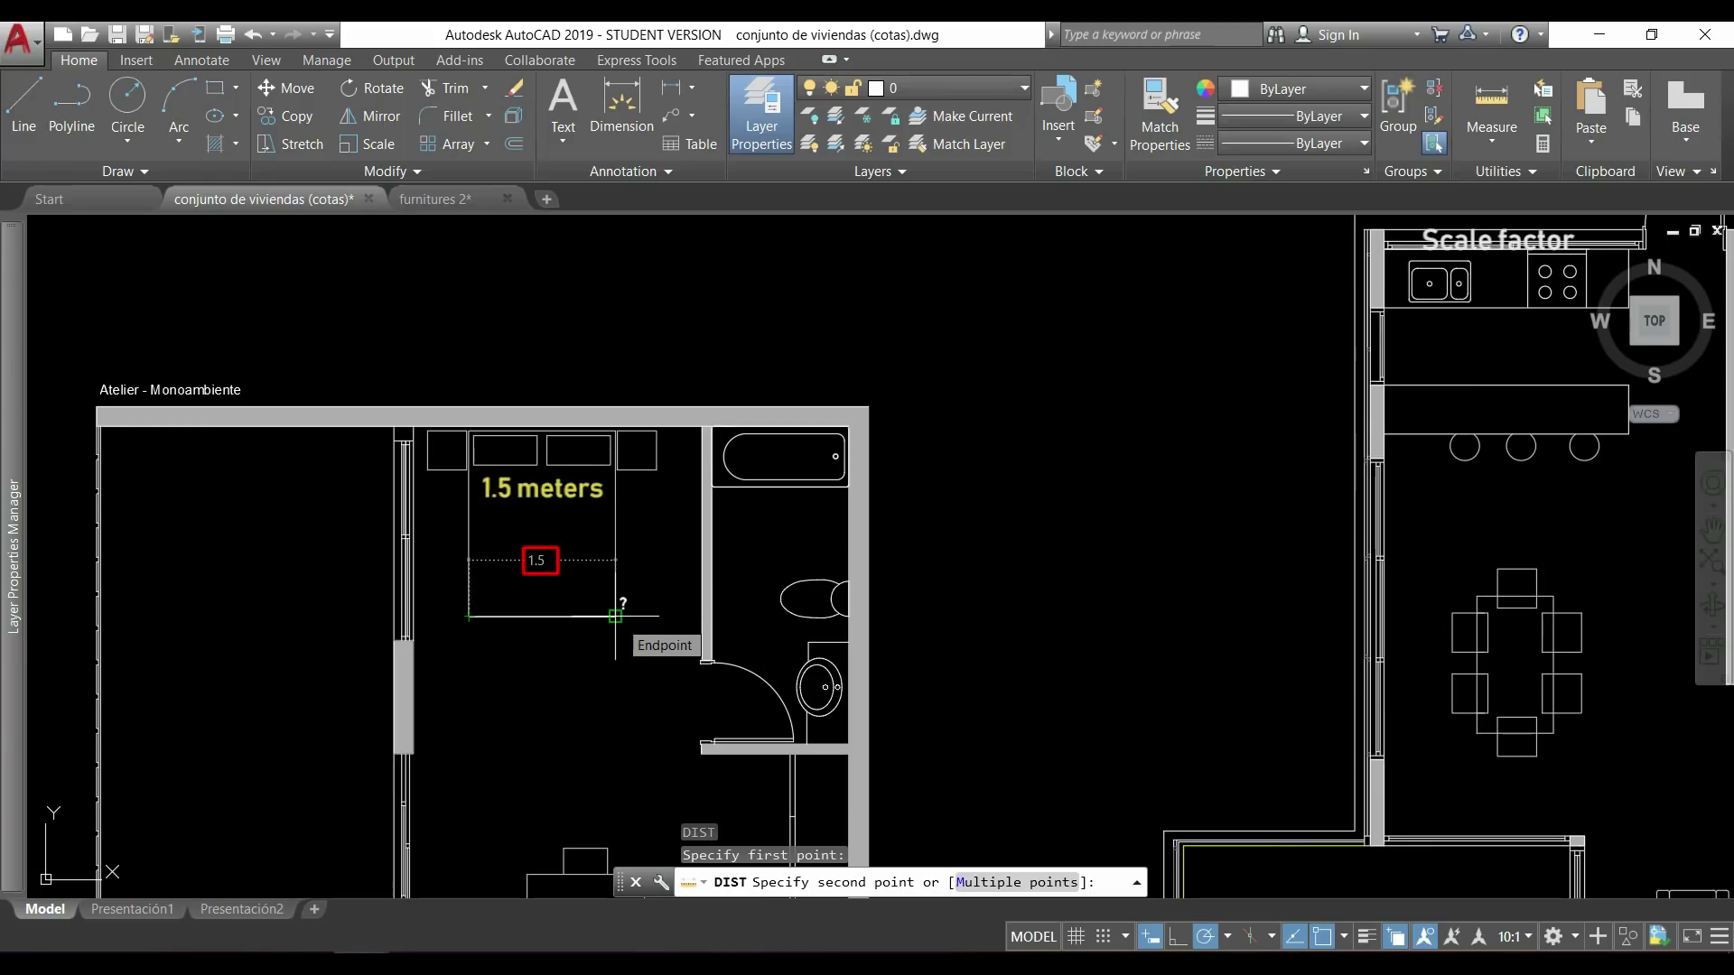
scroll(615, 616, "up", 4)
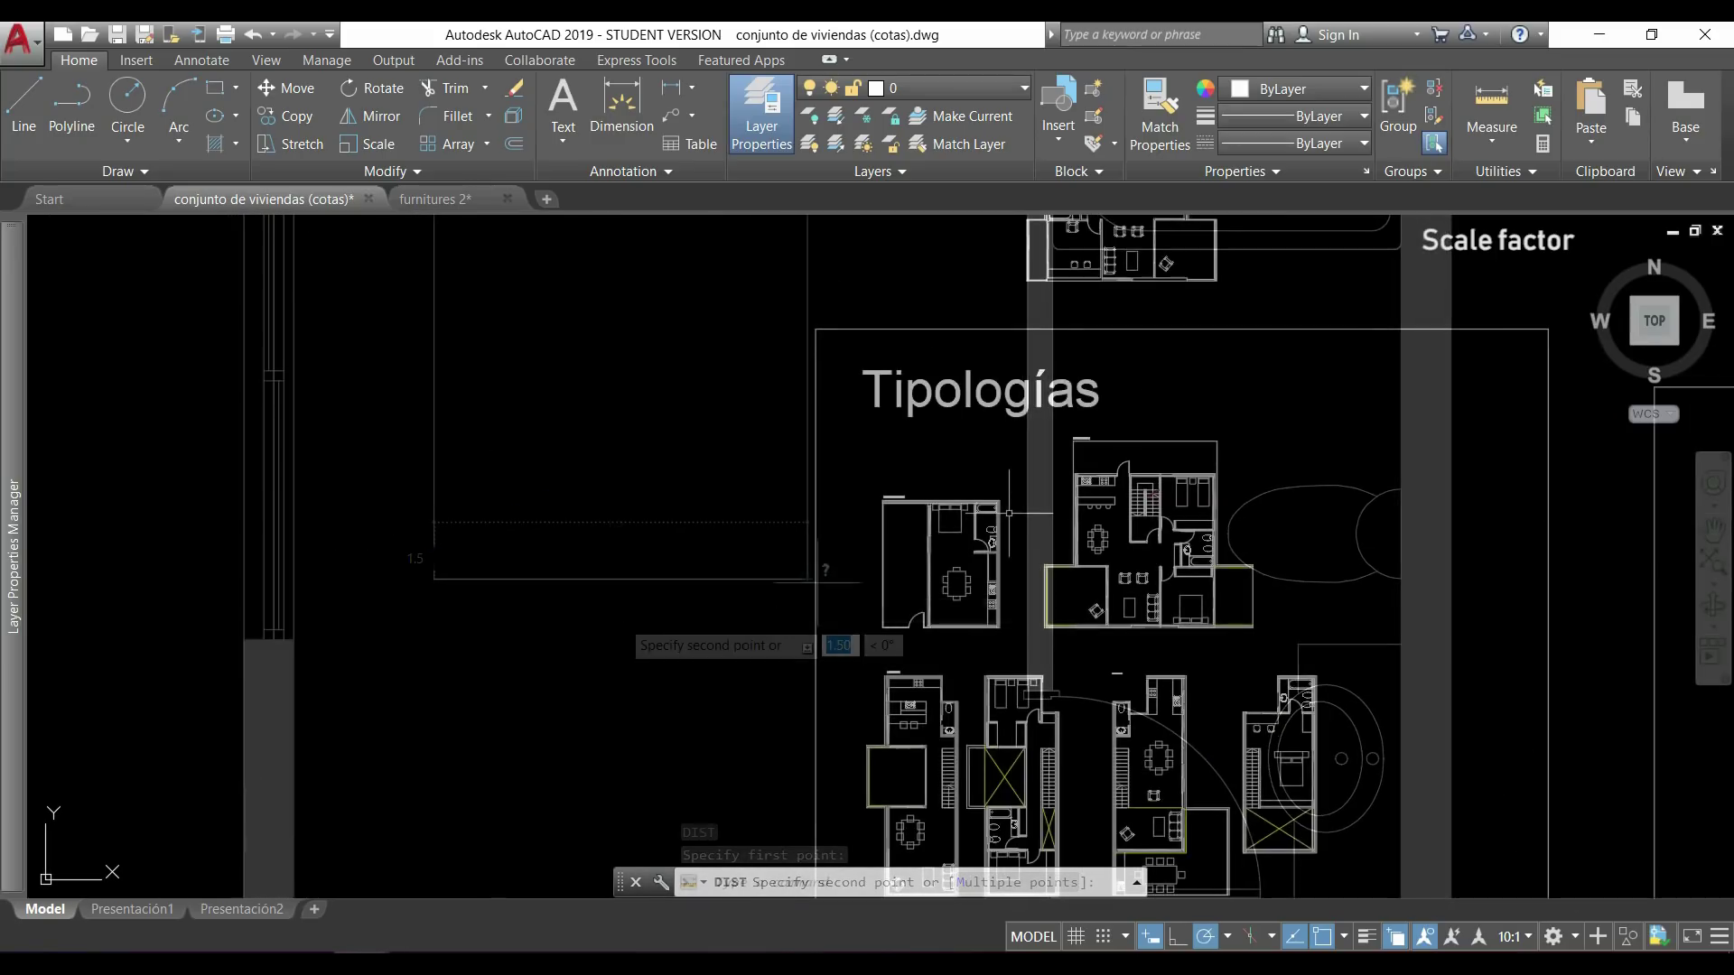
scroll(1008, 512, "down", 8)
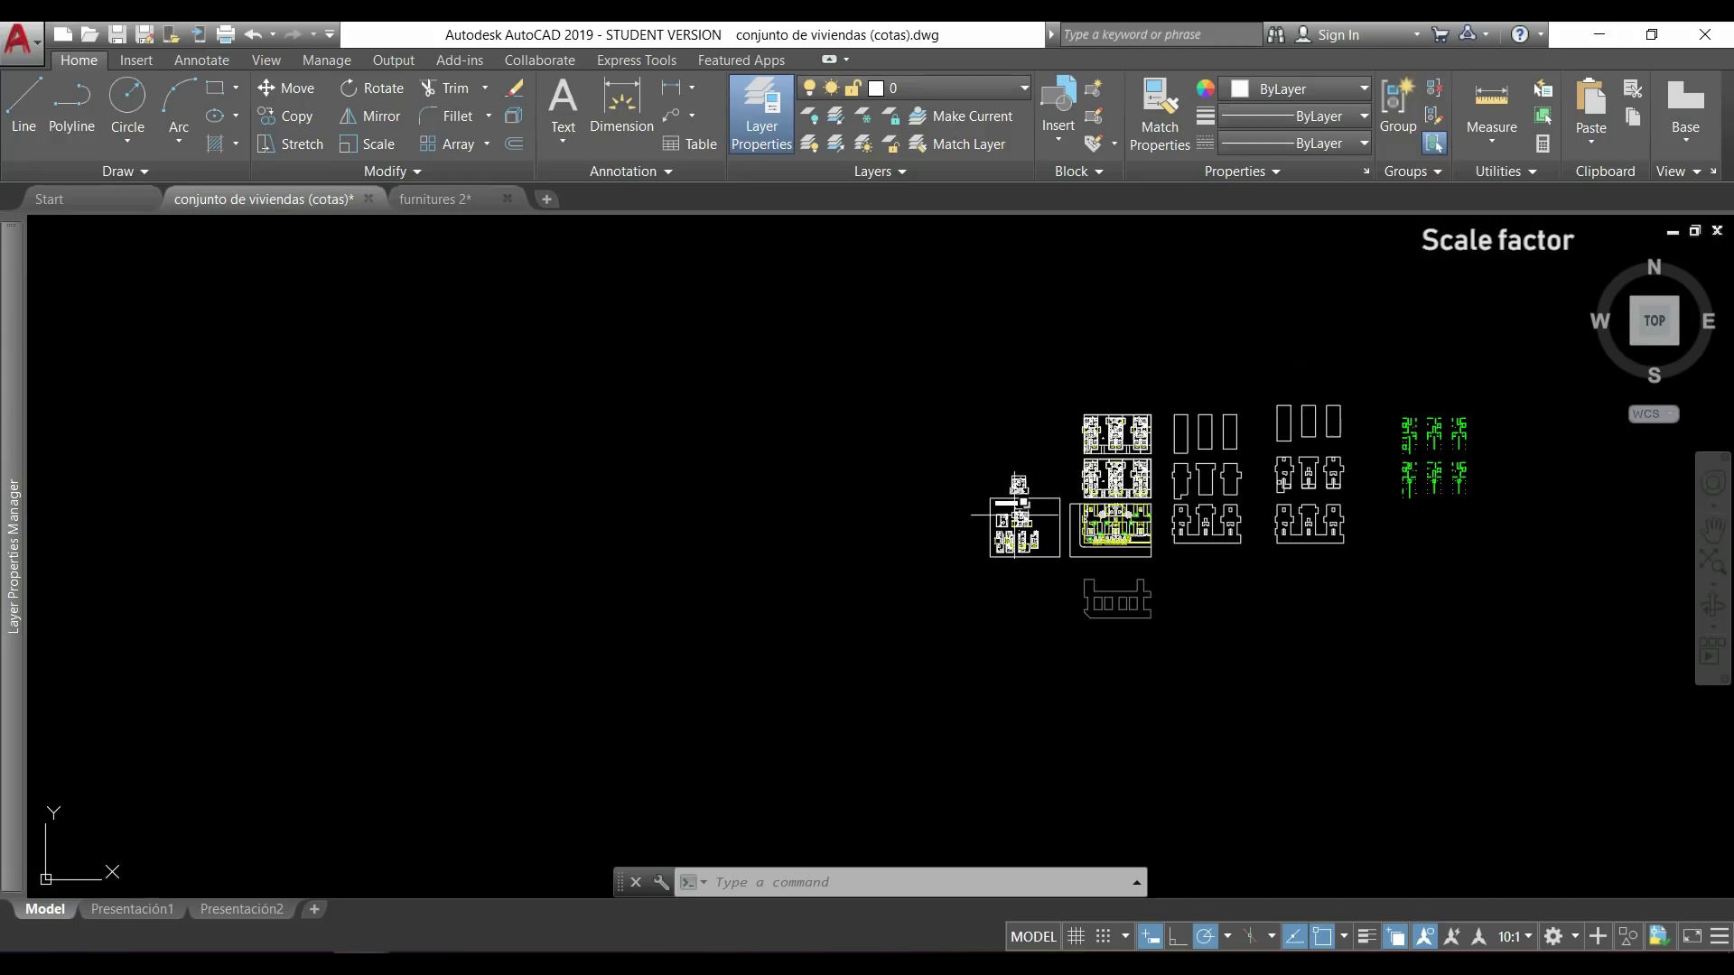
- Scale all 16617 drawing objects by 1000 from the sheet frame's corner
left_click(368, 144)
scroll(489, 350, "down", 6)
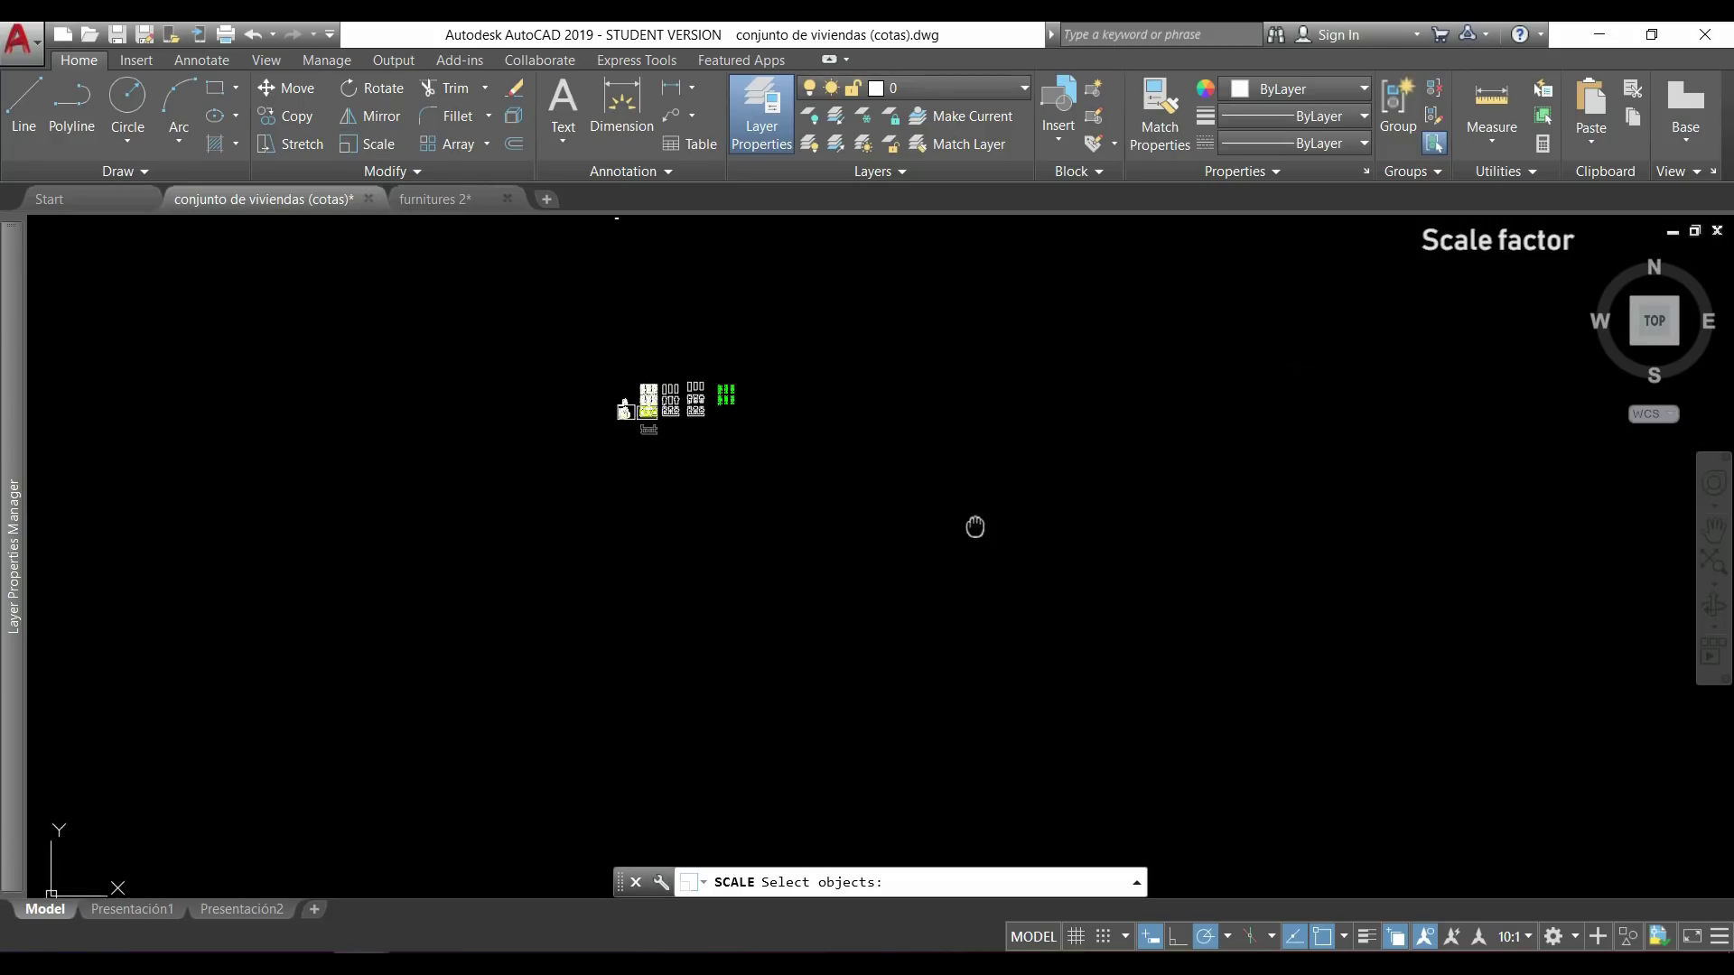
mouse_move(977, 523)
middle_mouse_down()
mouse_move(1108, 700)
mouse_move(1001, 610)
middle_mouse_up()
left_click(998, 605)
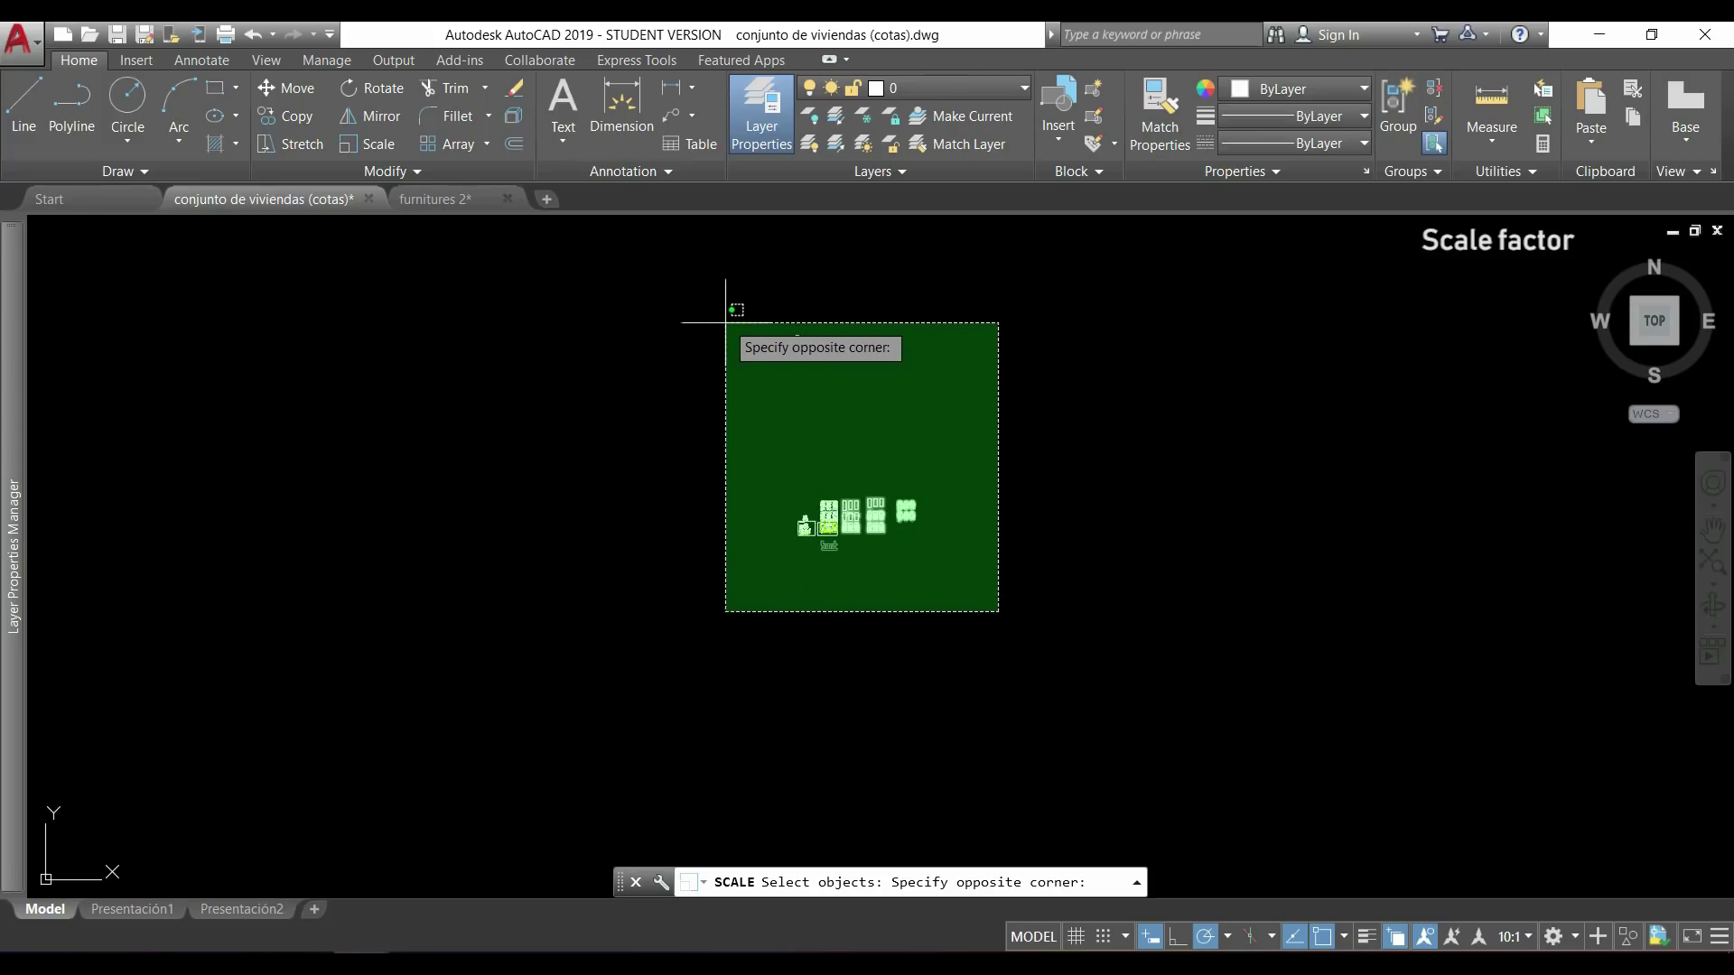
left_click(679, 288)
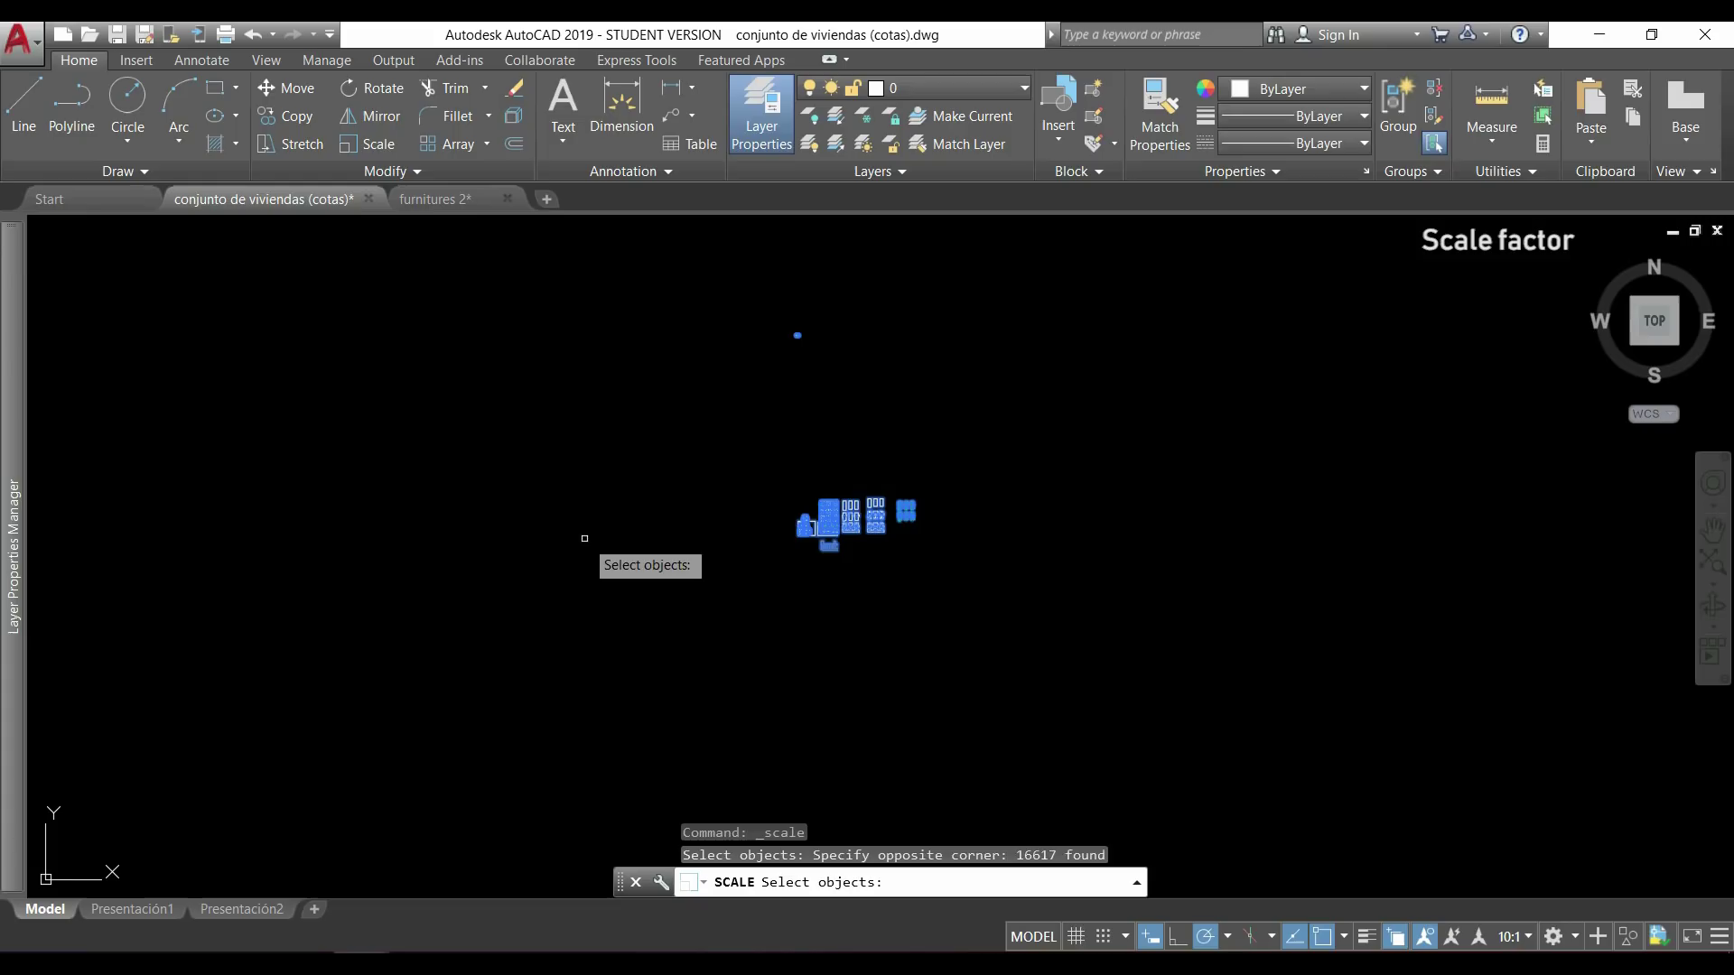
key("Return")
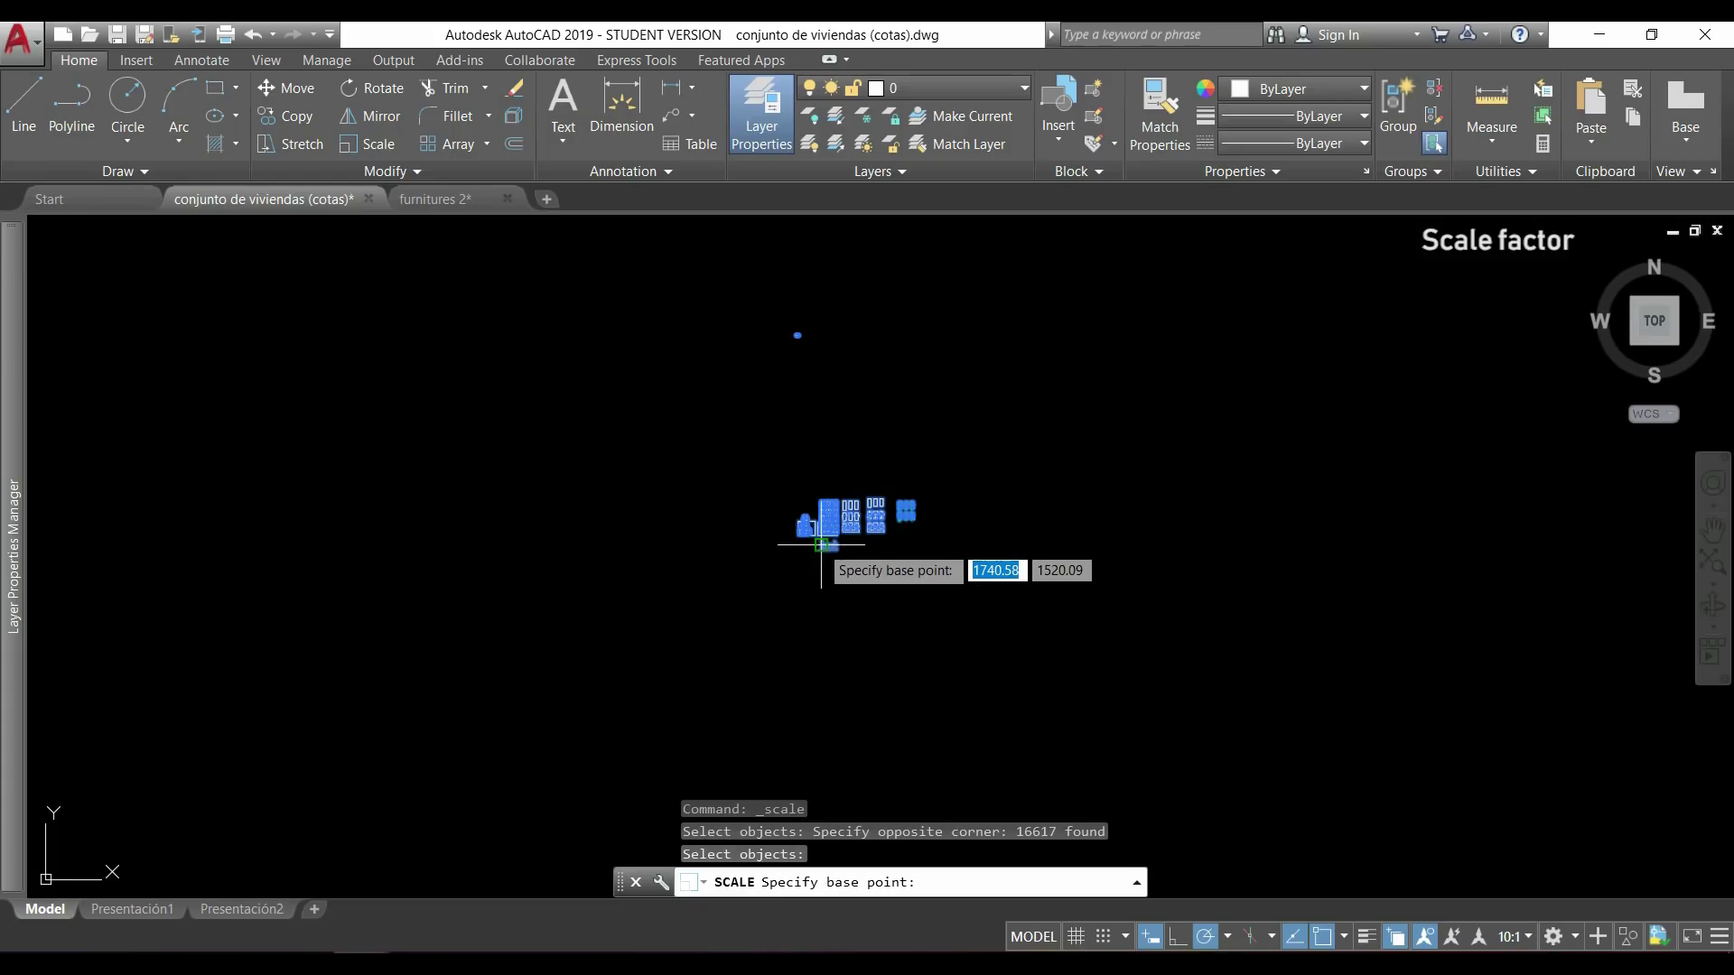
scroll(818, 537, "up", 6)
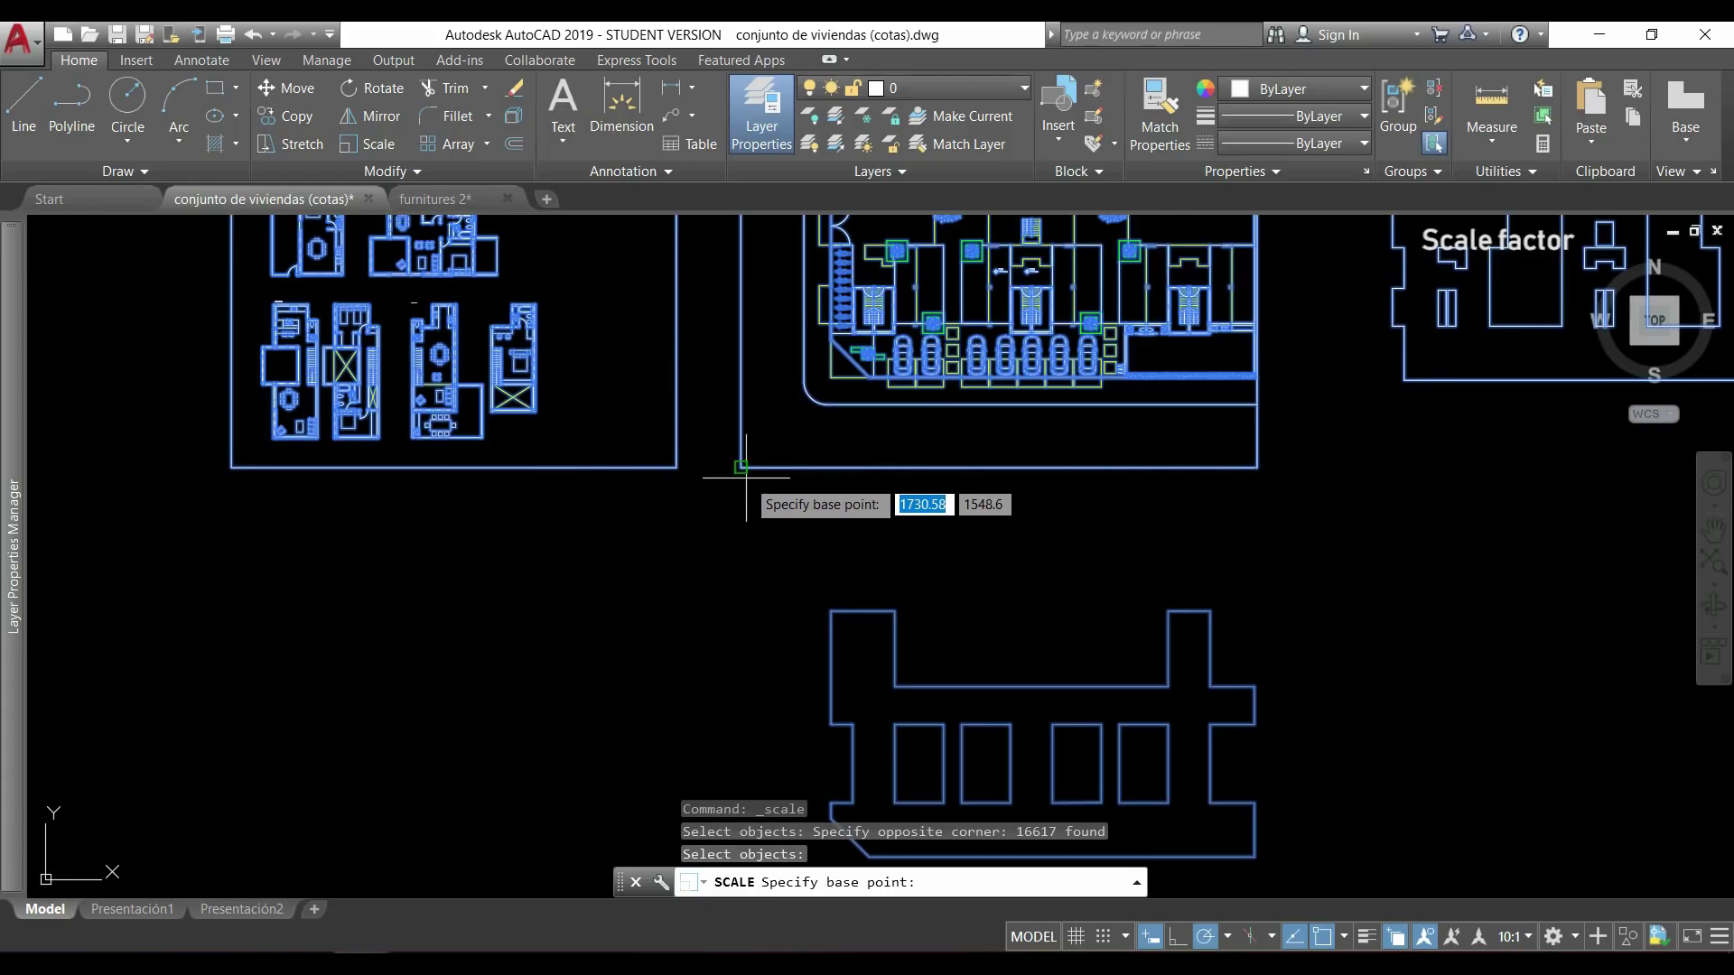
left_click(741, 467)
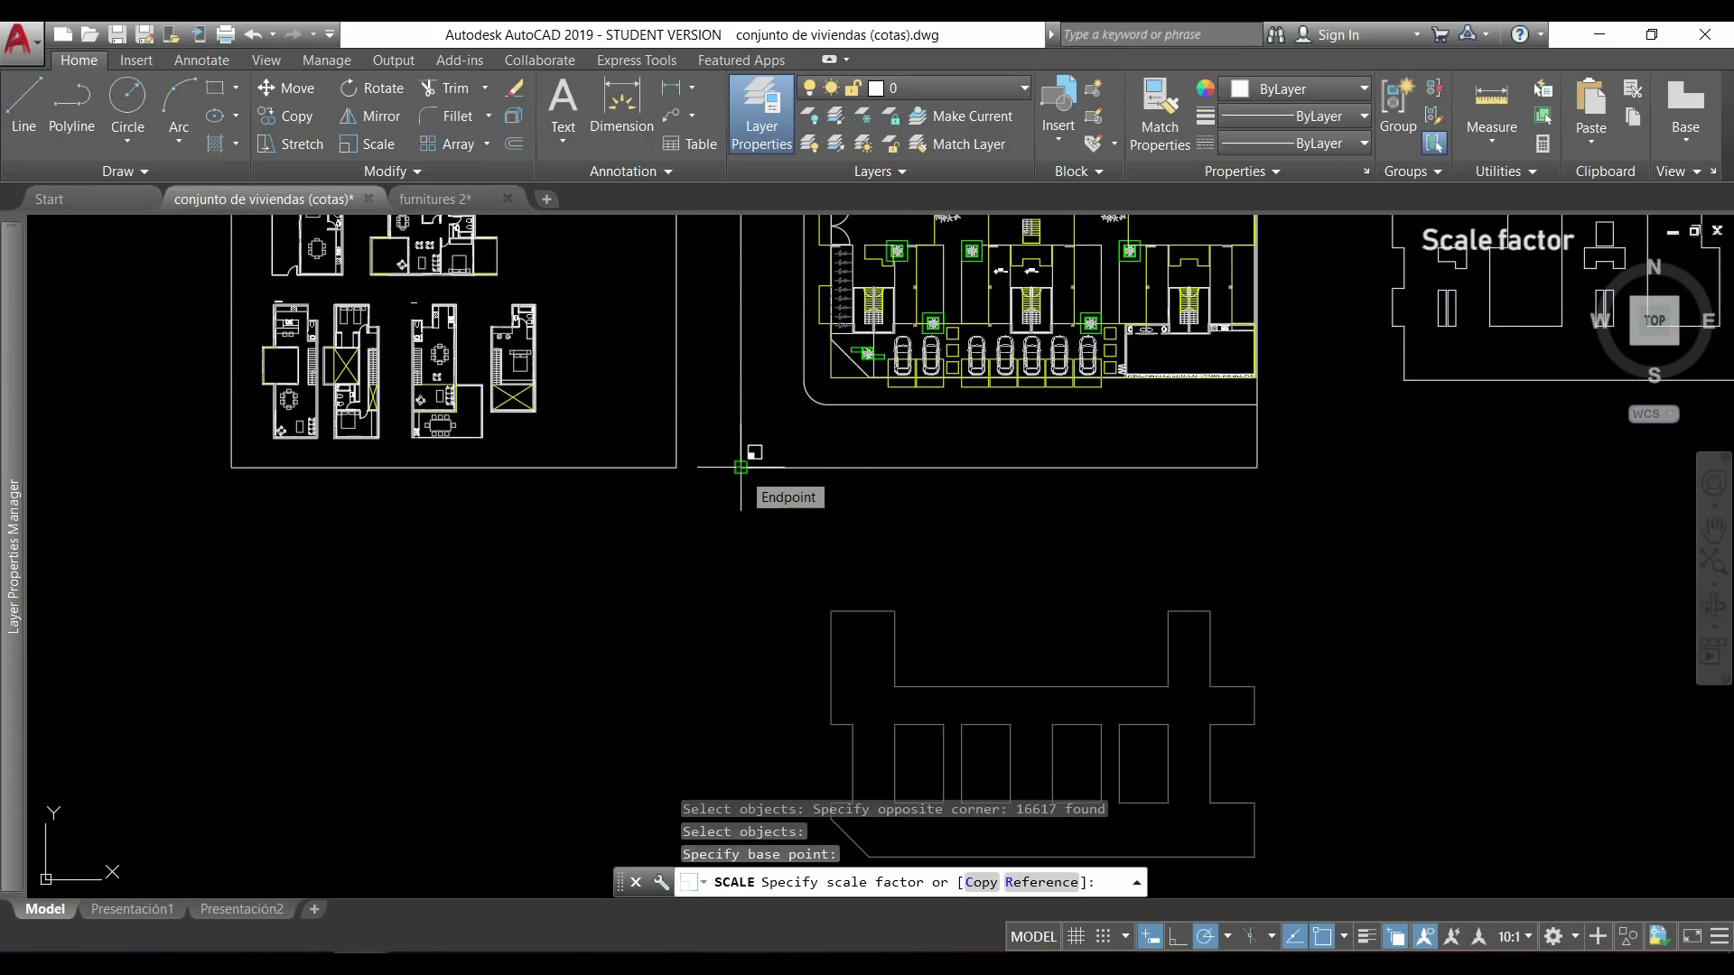
type("1000")
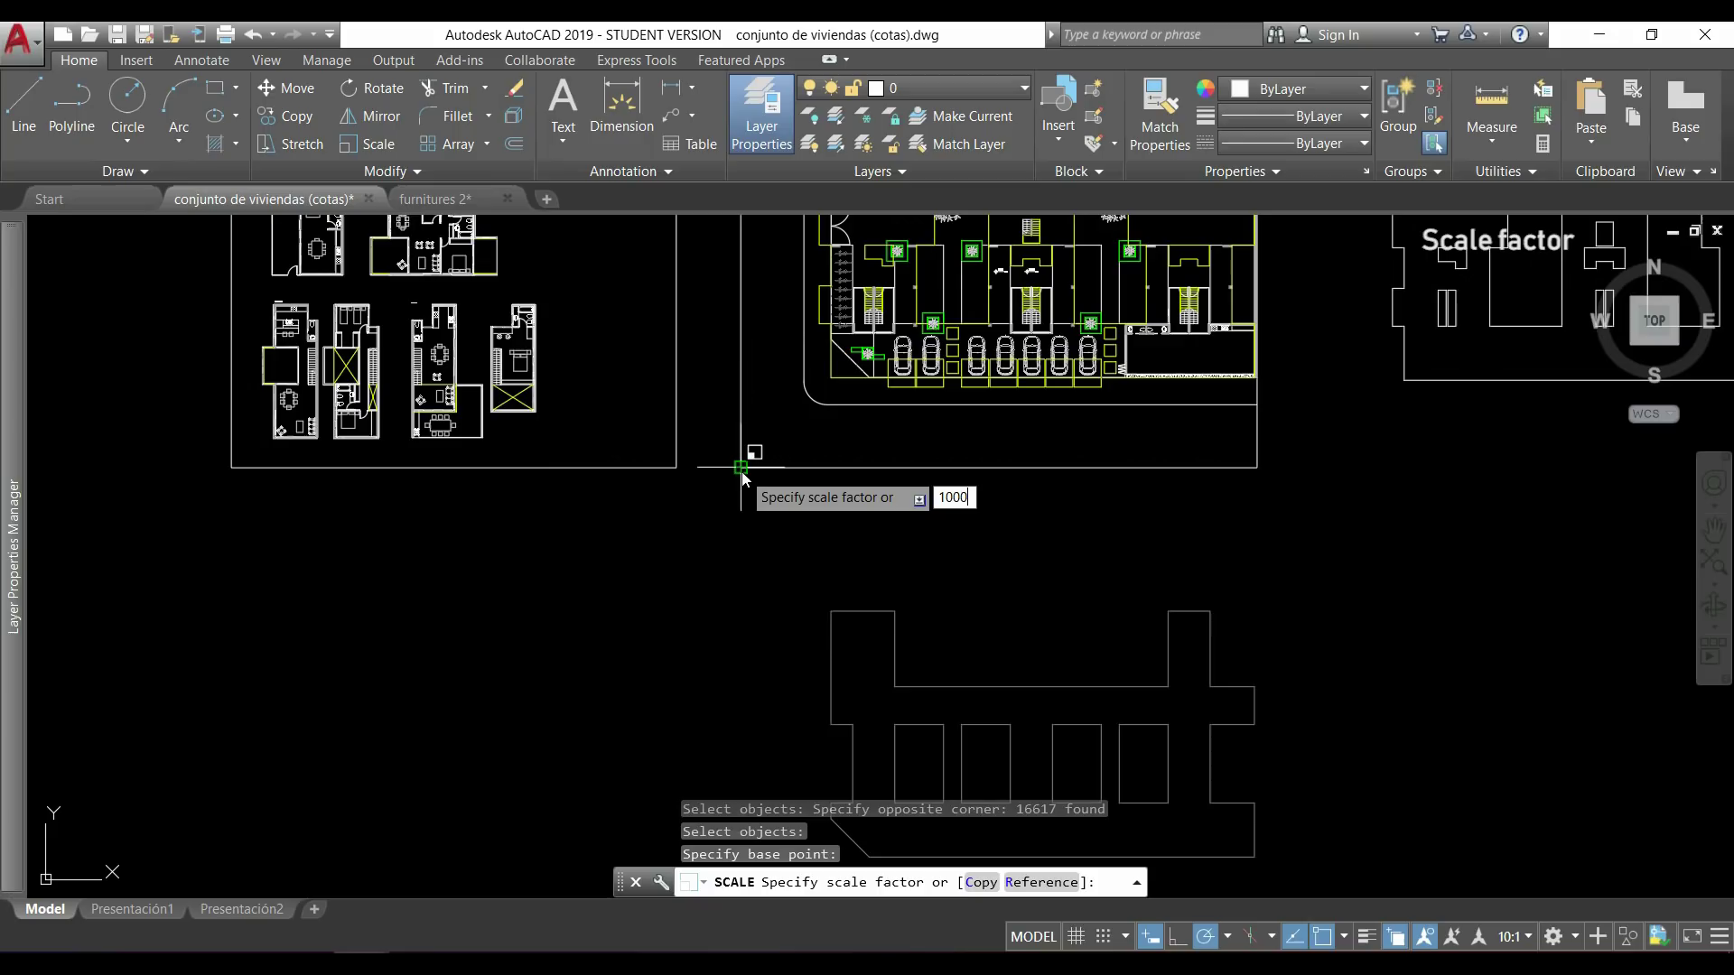
key("Return")
scroll(741, 471, "down", 15)
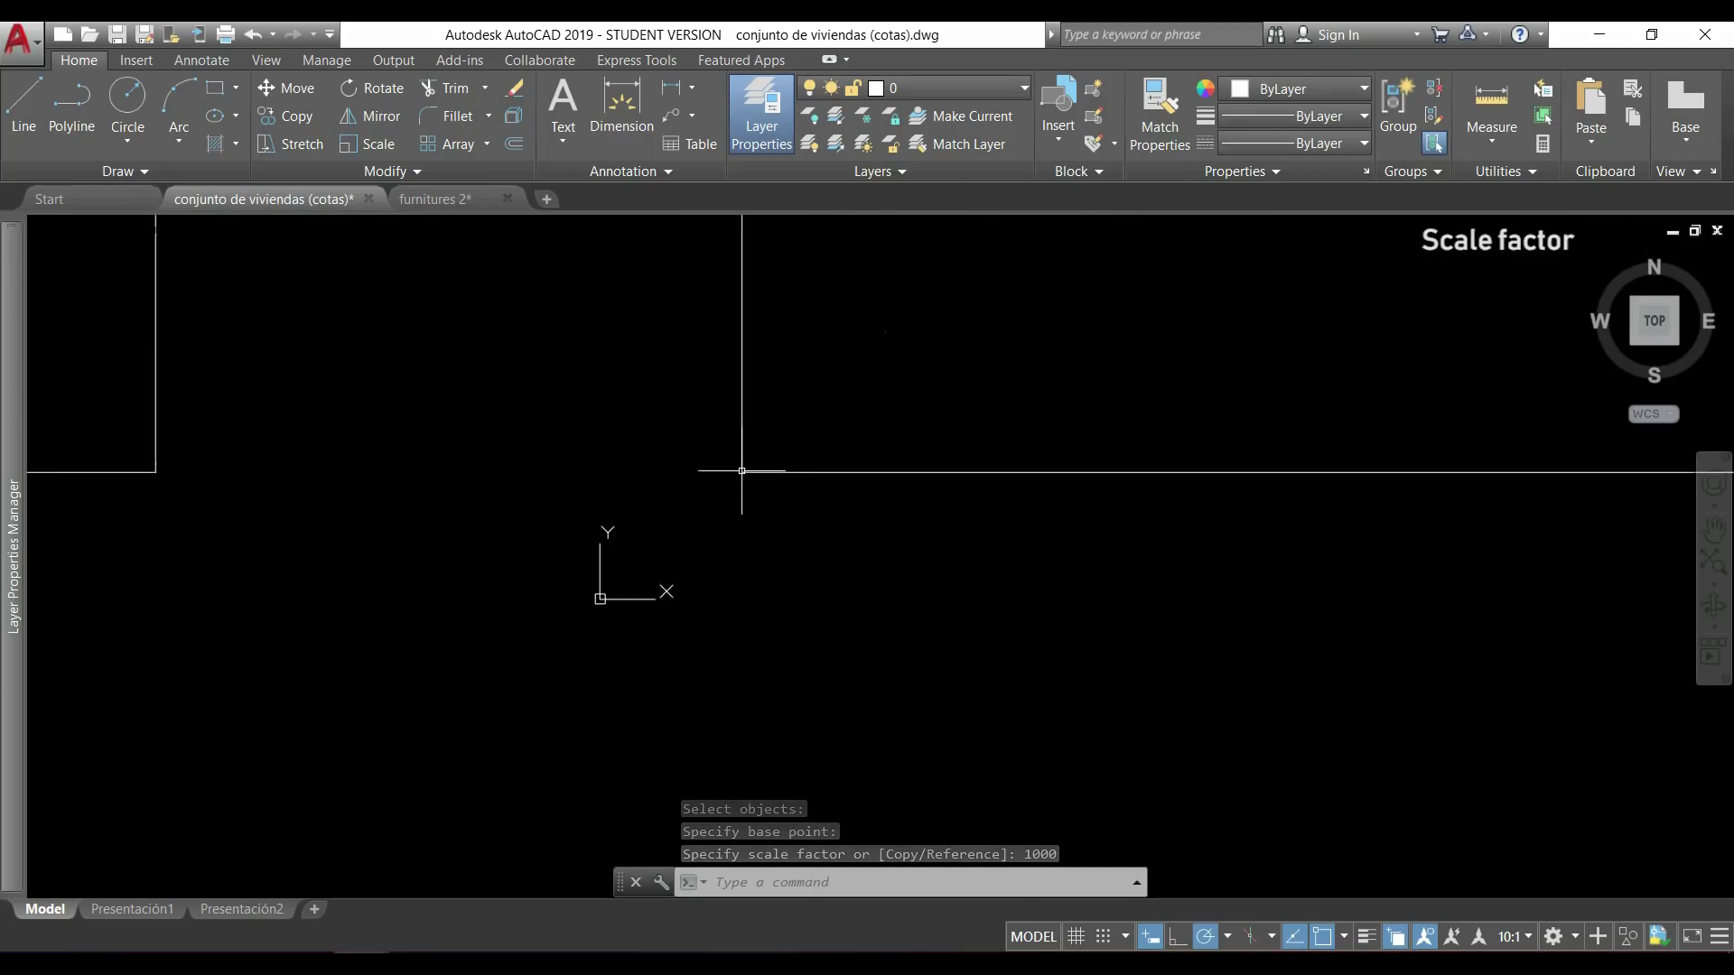
scroll(700, 445, "up", 12)
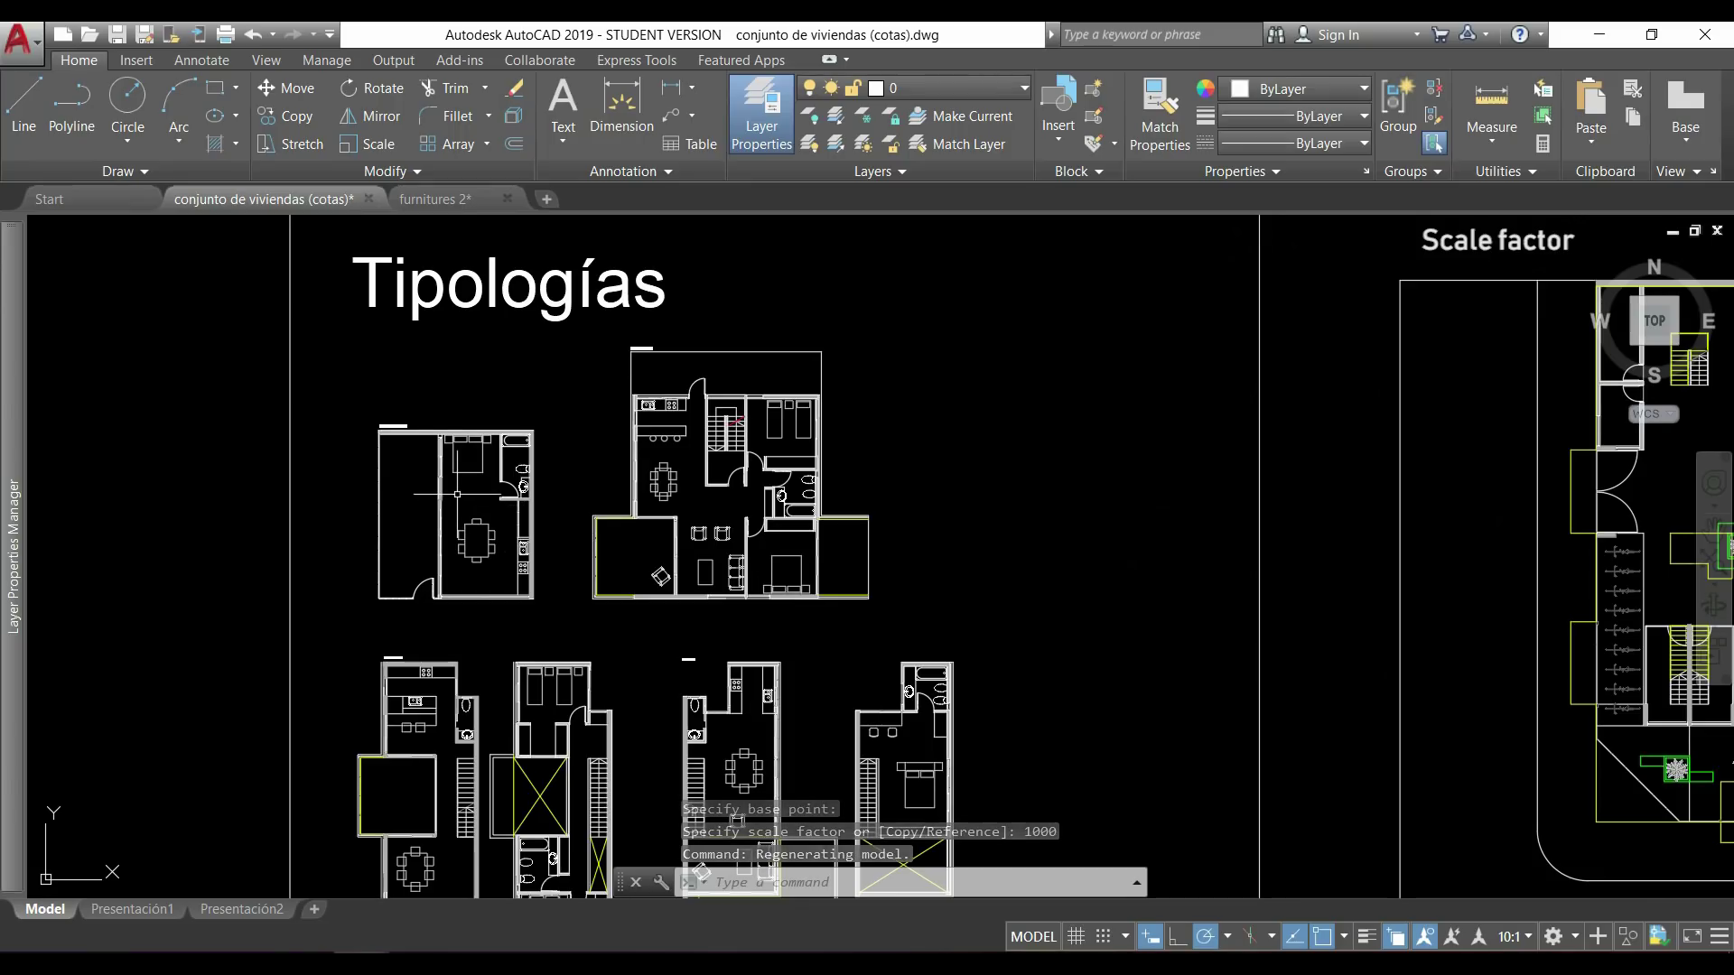
scroll(447, 468, "up", 6)
scroll(445, 467, "up", 2)
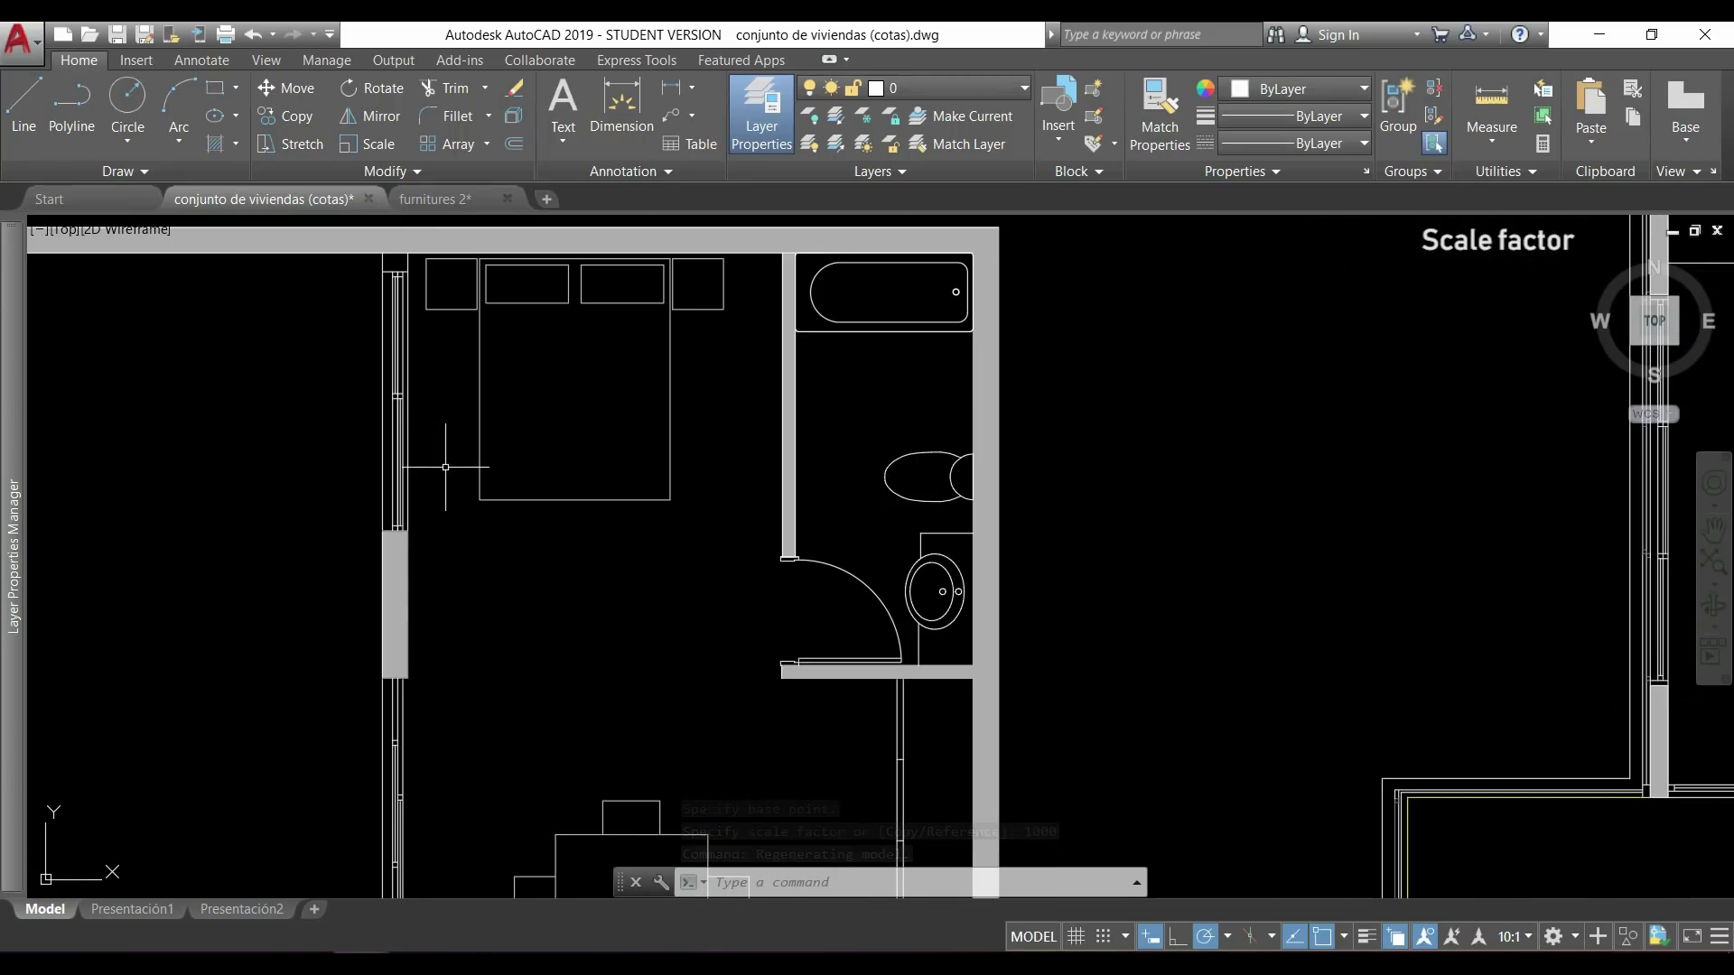
type("di")
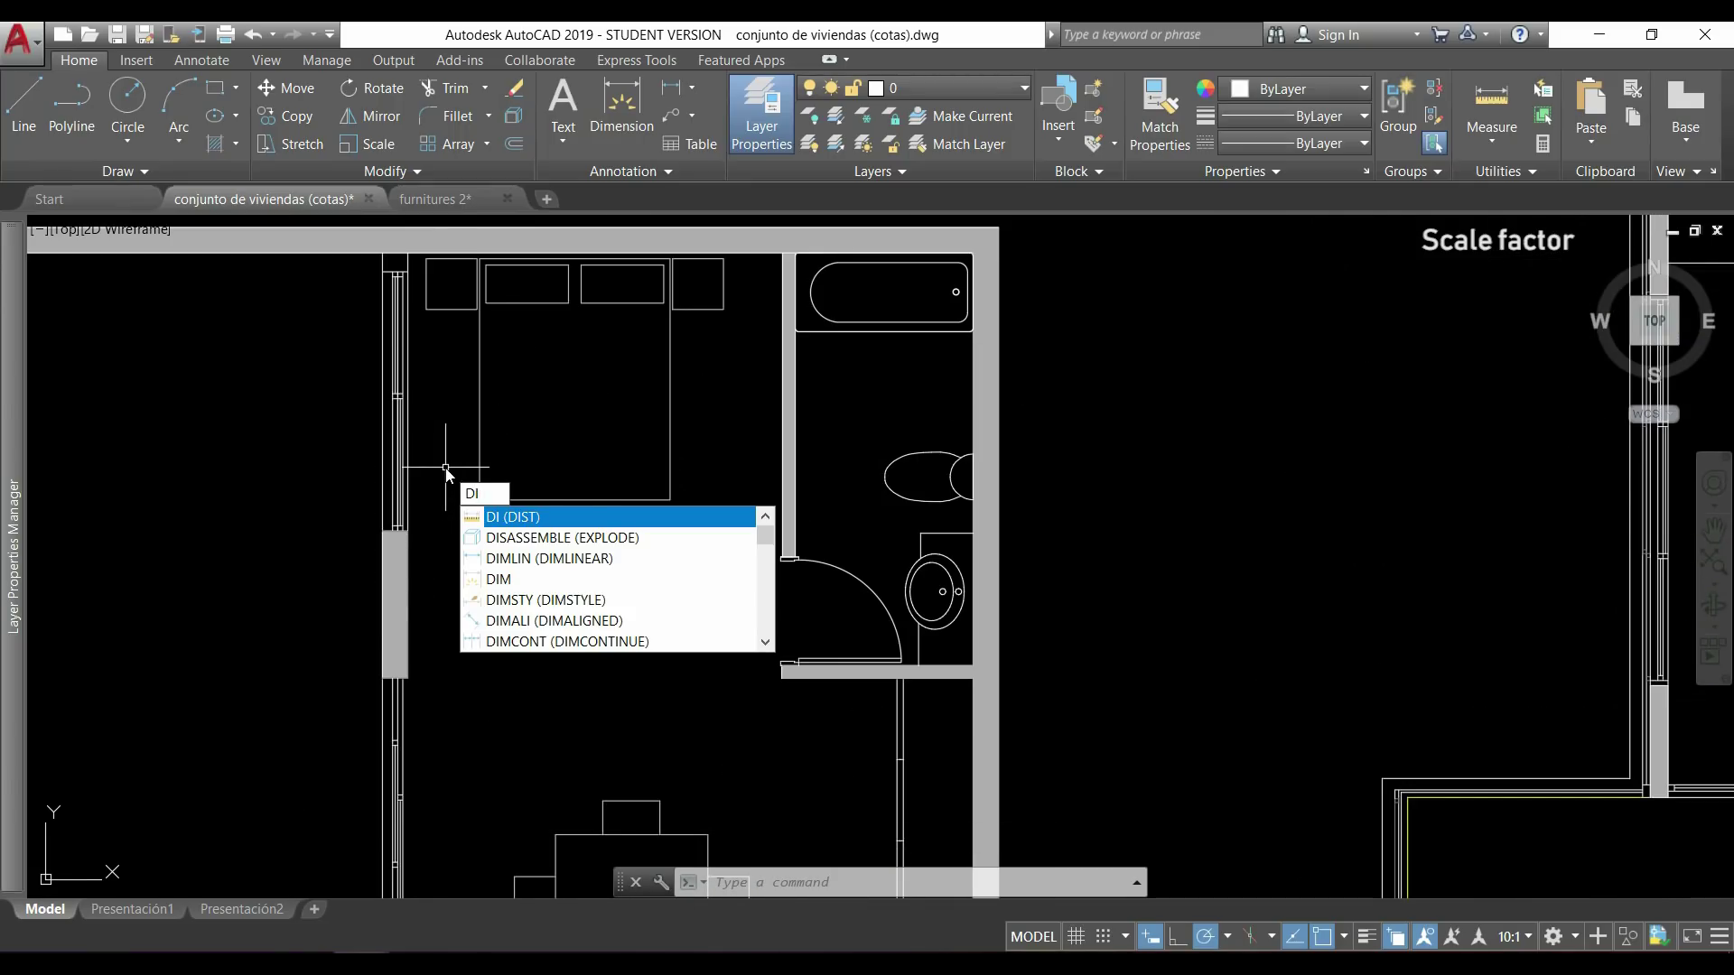
key("Return")
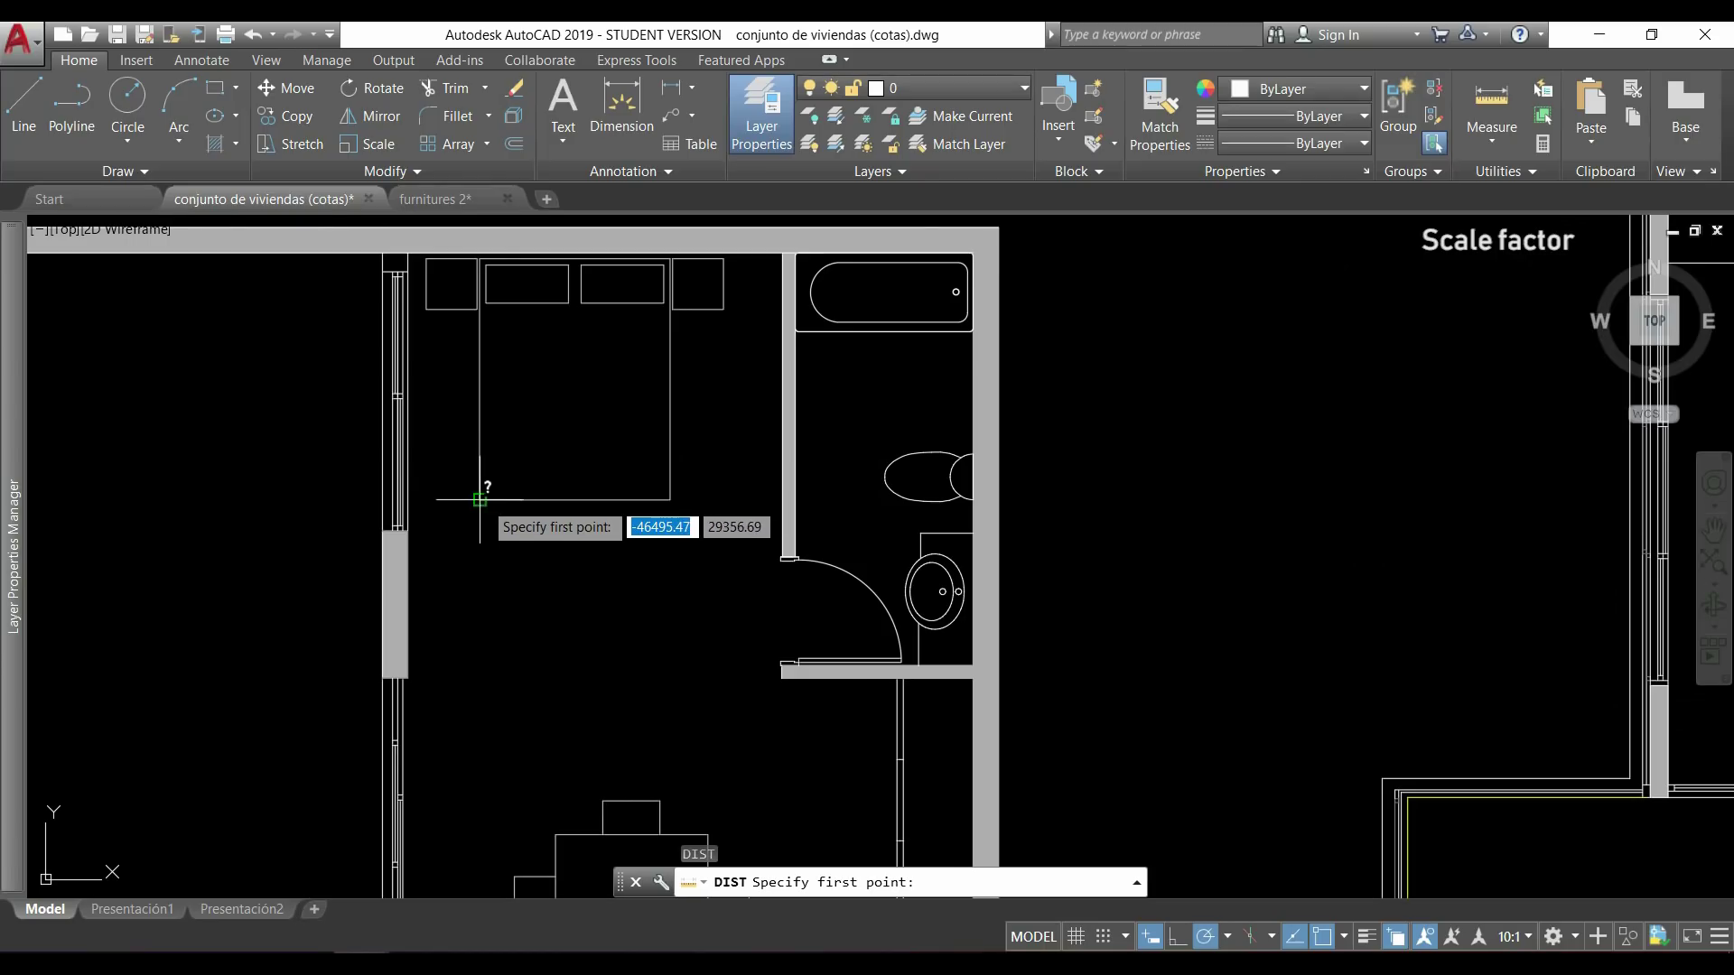
left_click(480, 499)
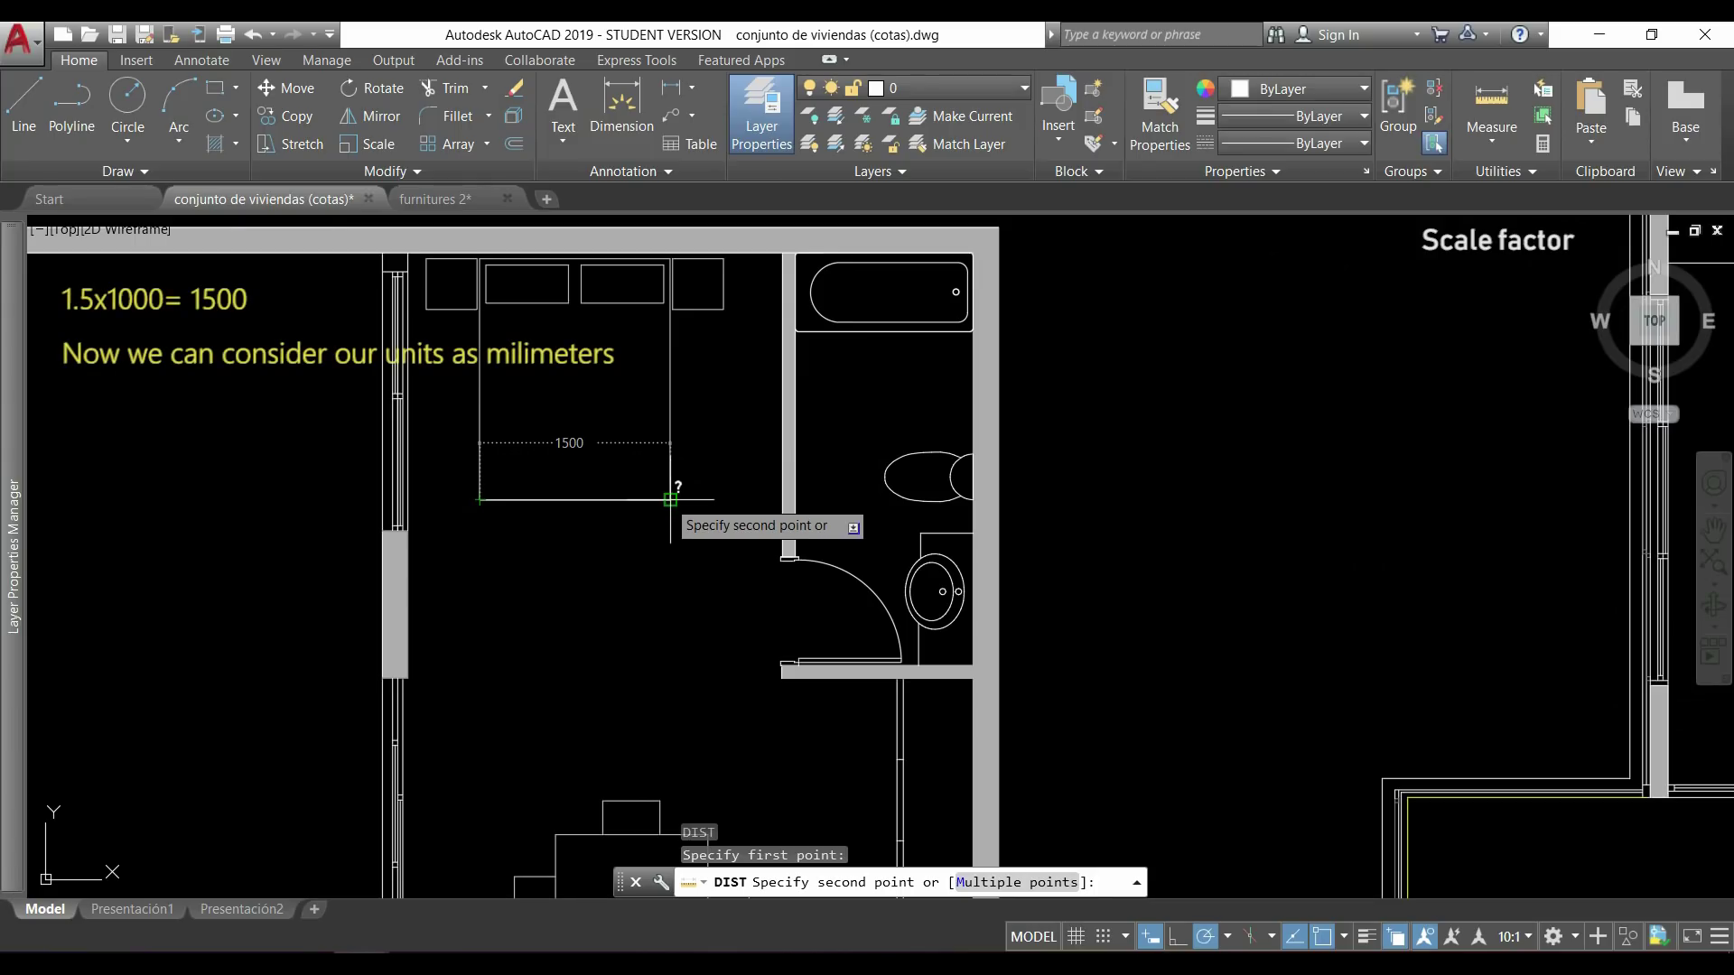
scroll(478, 435, "up", 4)
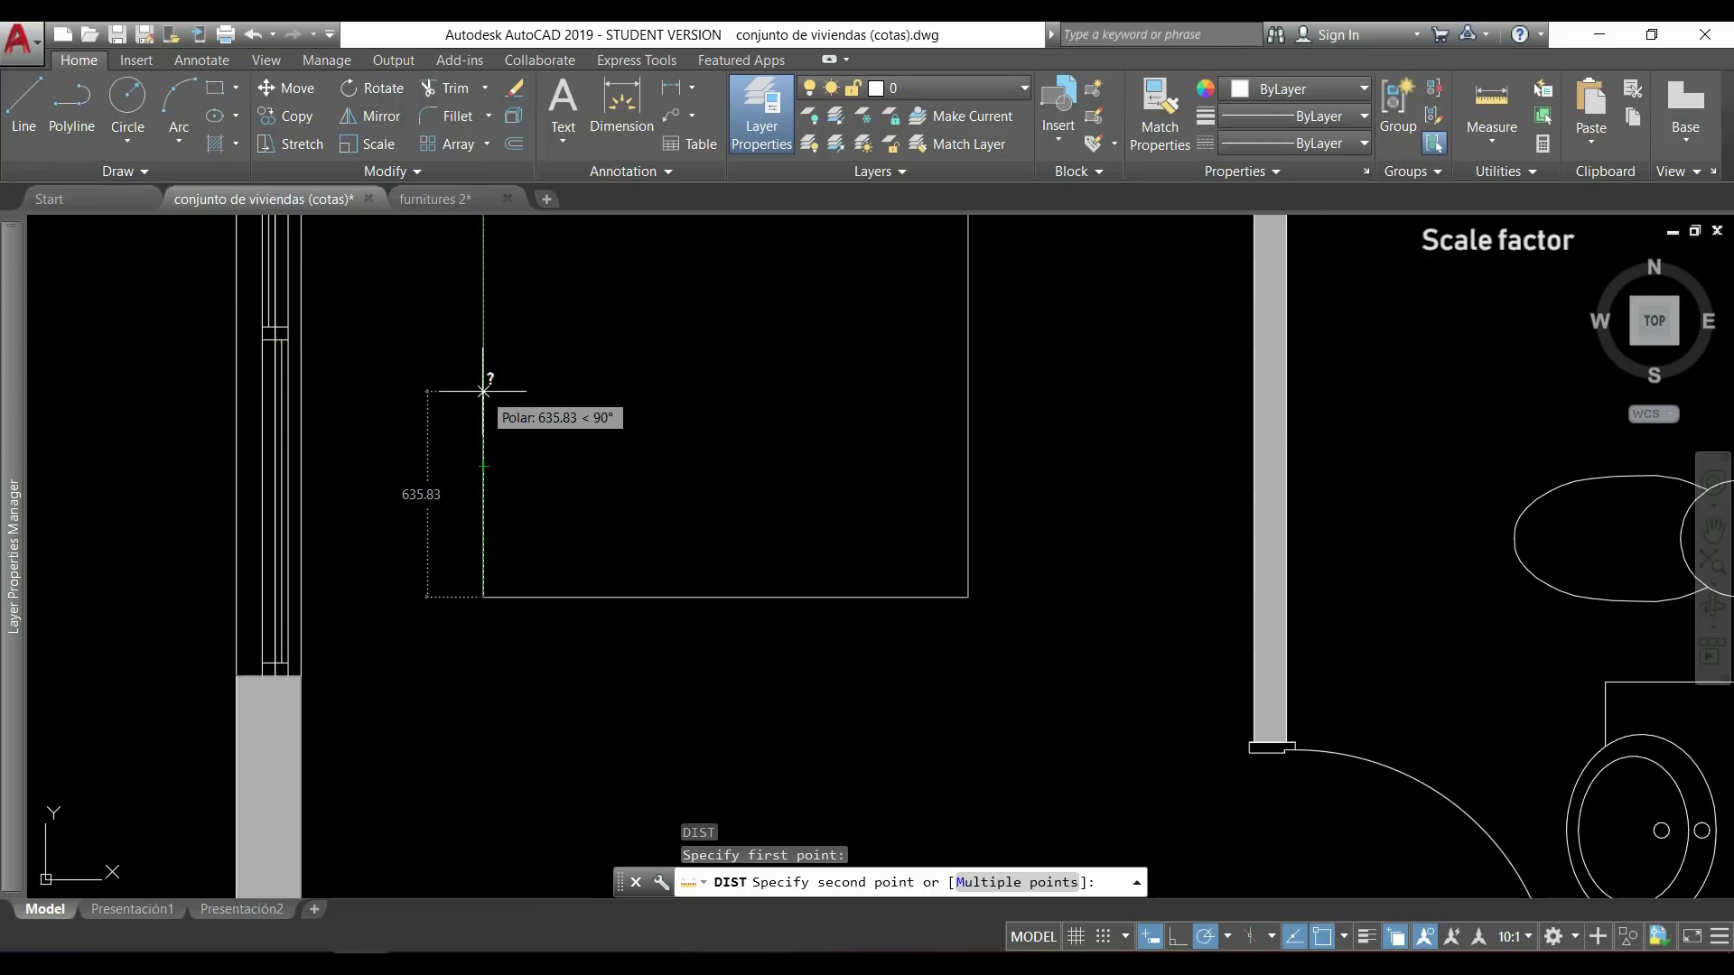
key("Escape")
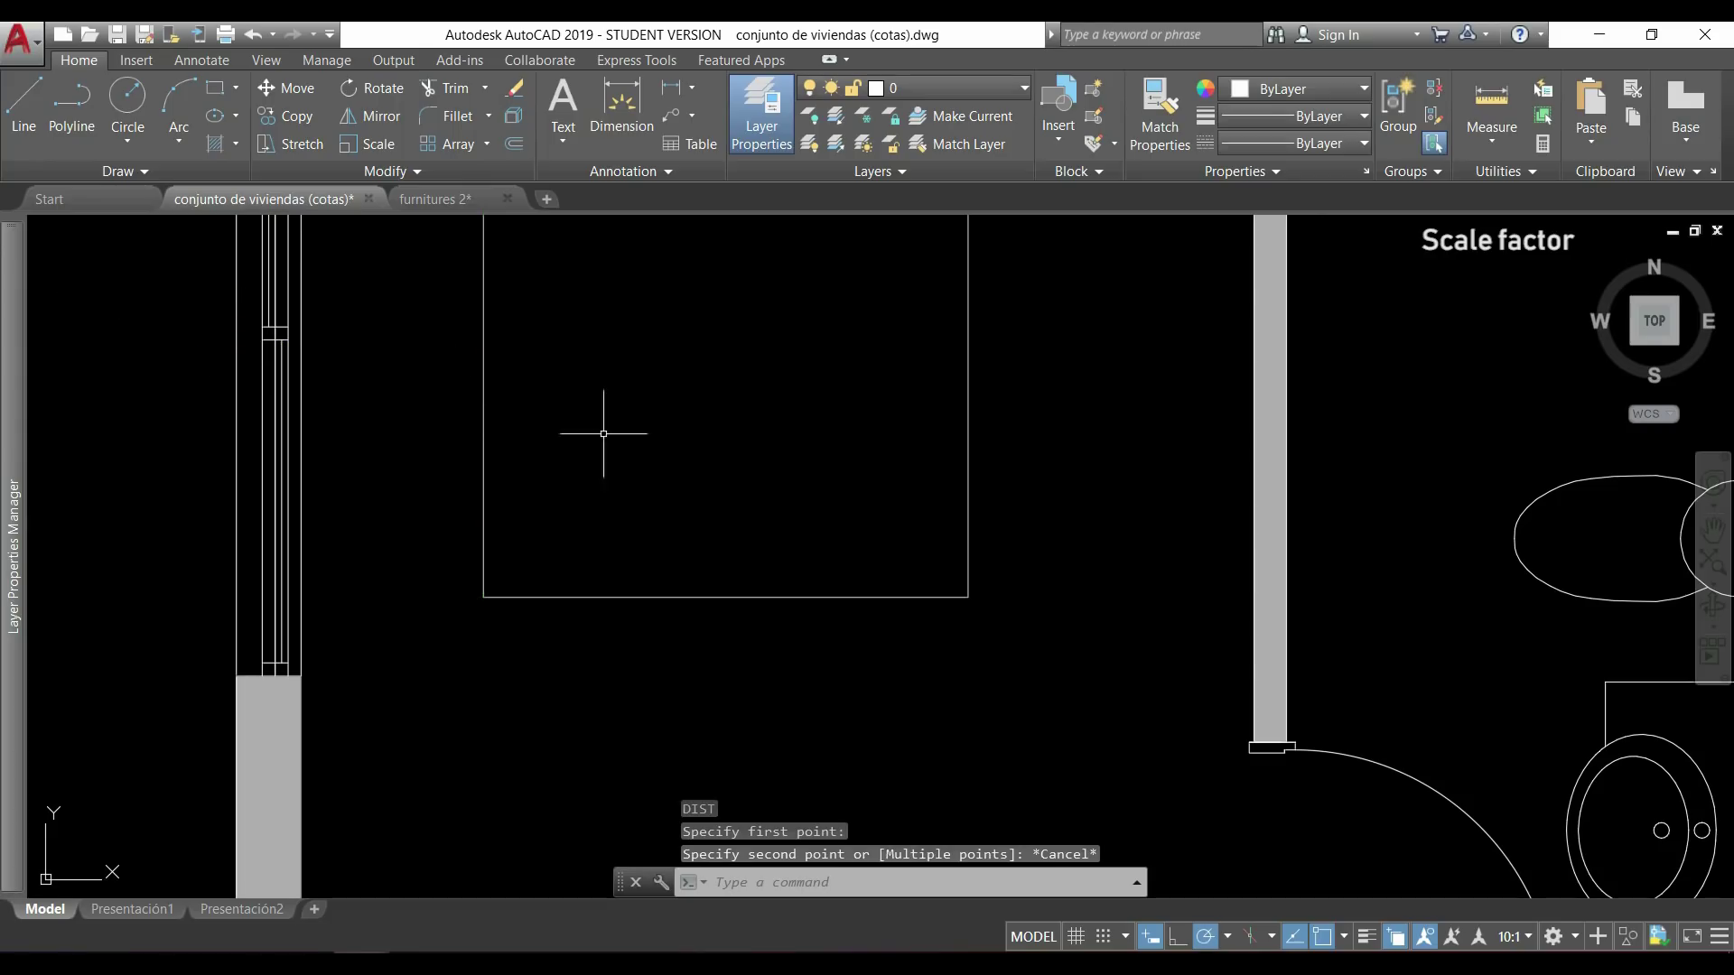
- Change Length Precision from 0.00 to 0 in the UNITS dialog
type("UNITS")
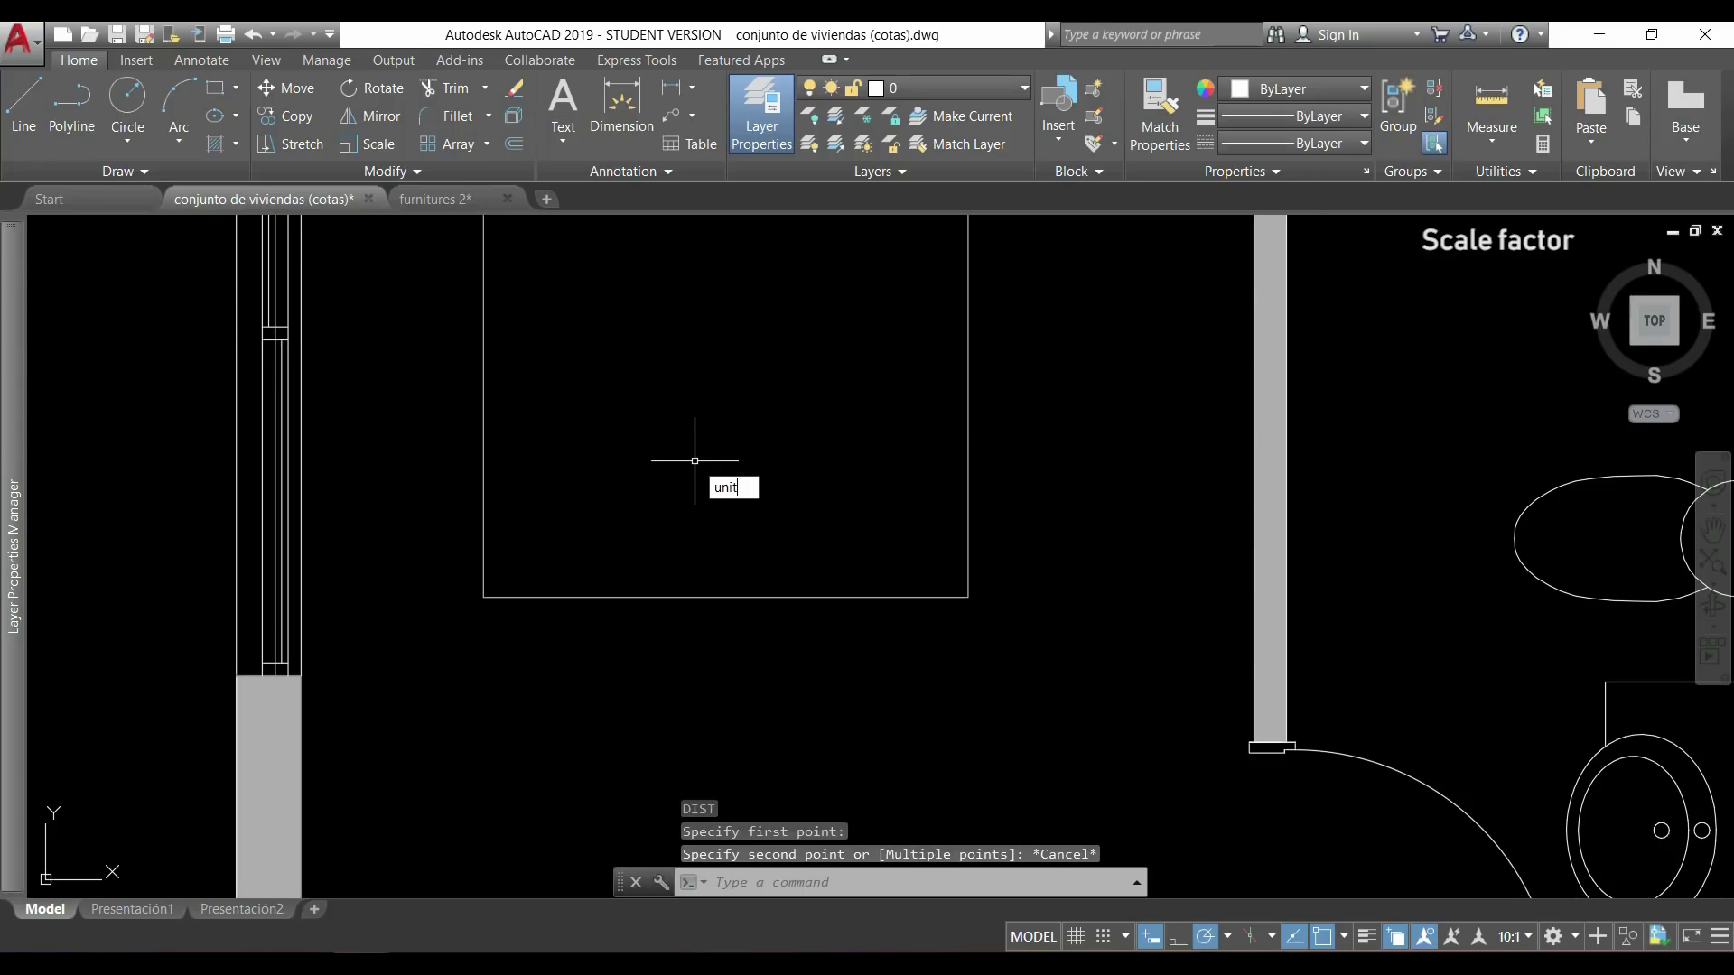
key("Return")
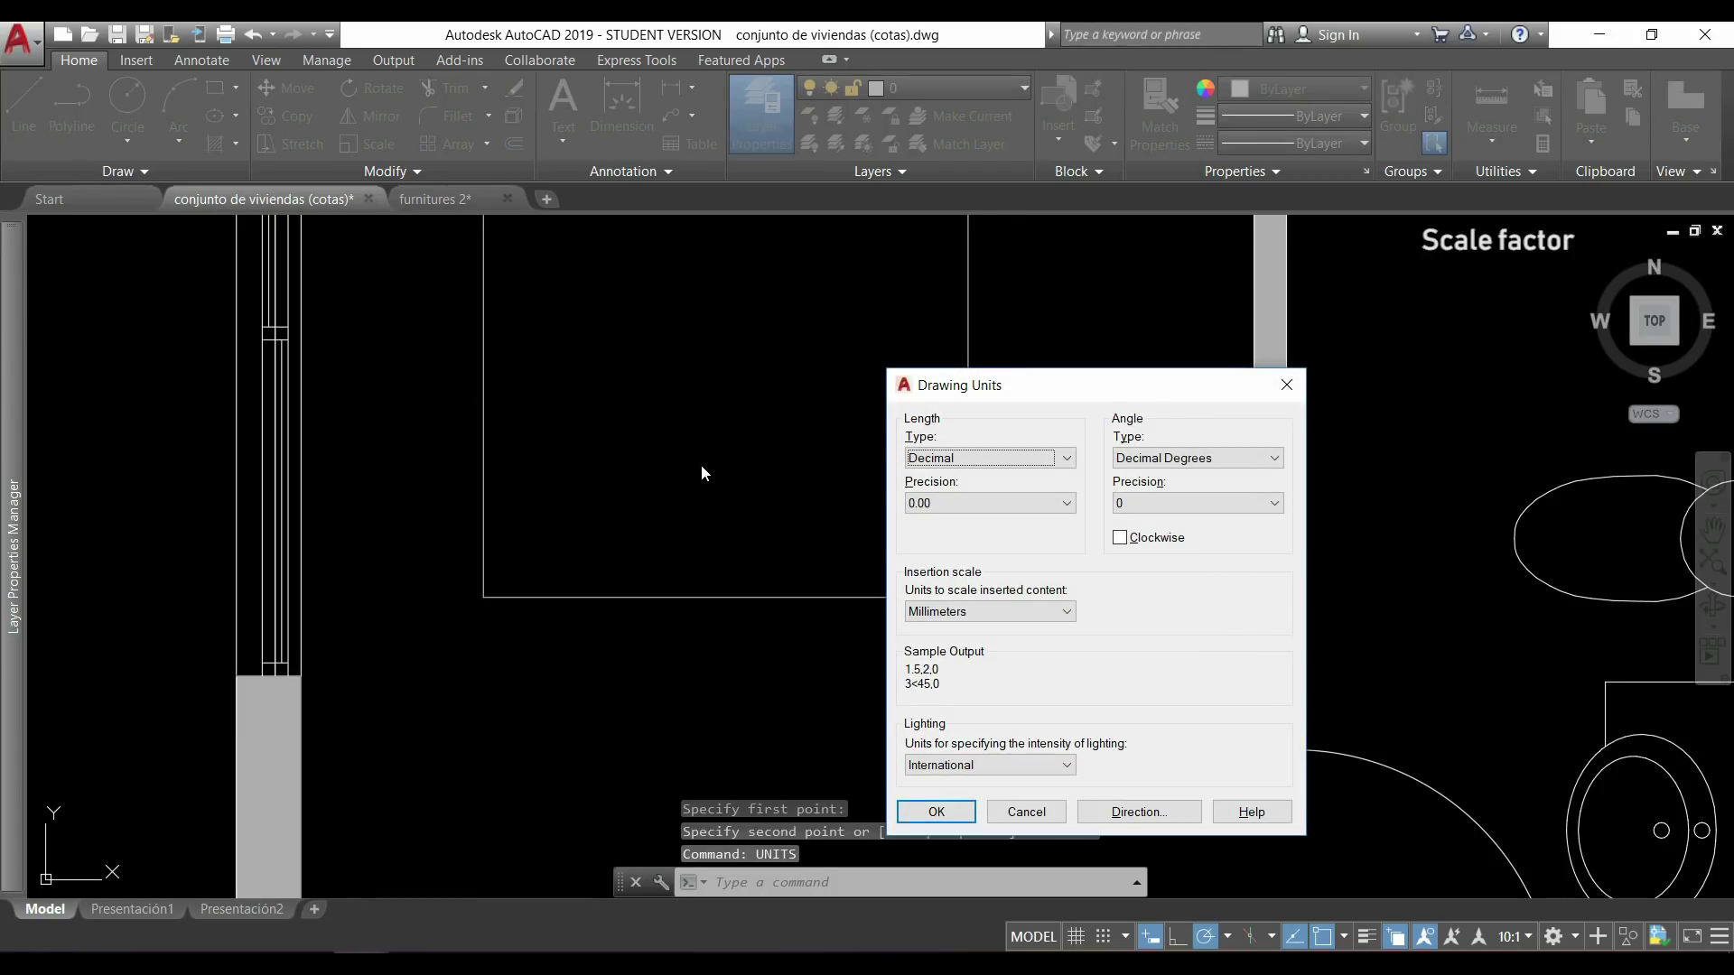
left_click(1038, 506)
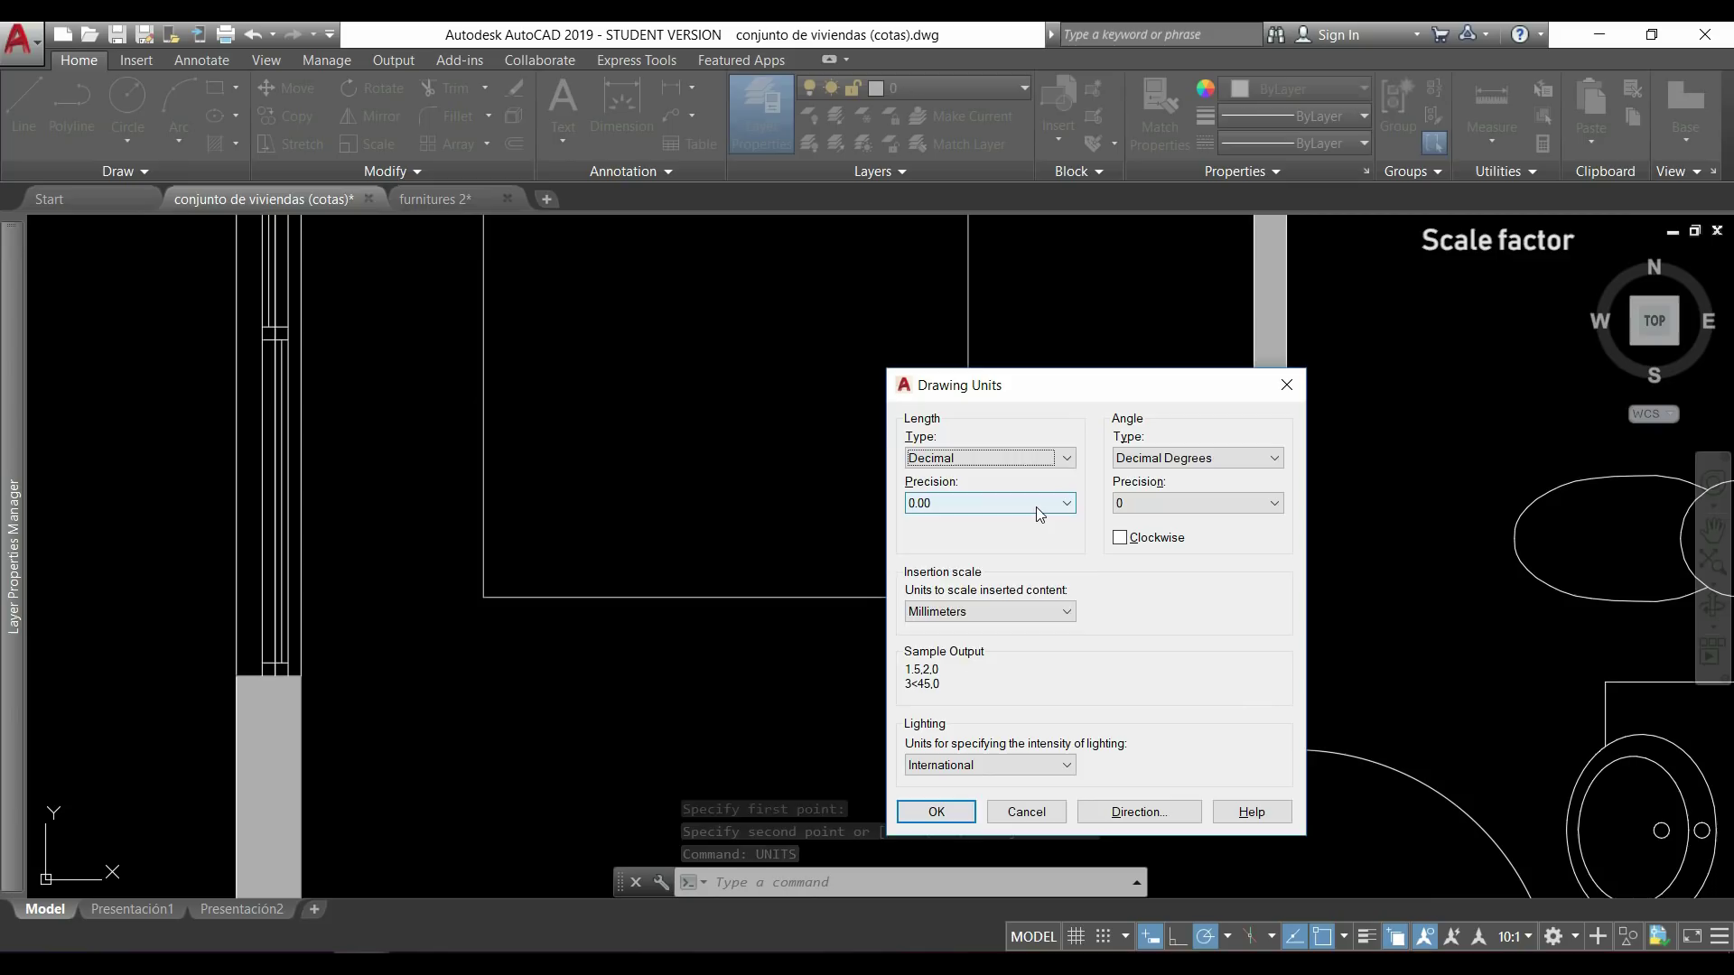
left_click(1030, 522)
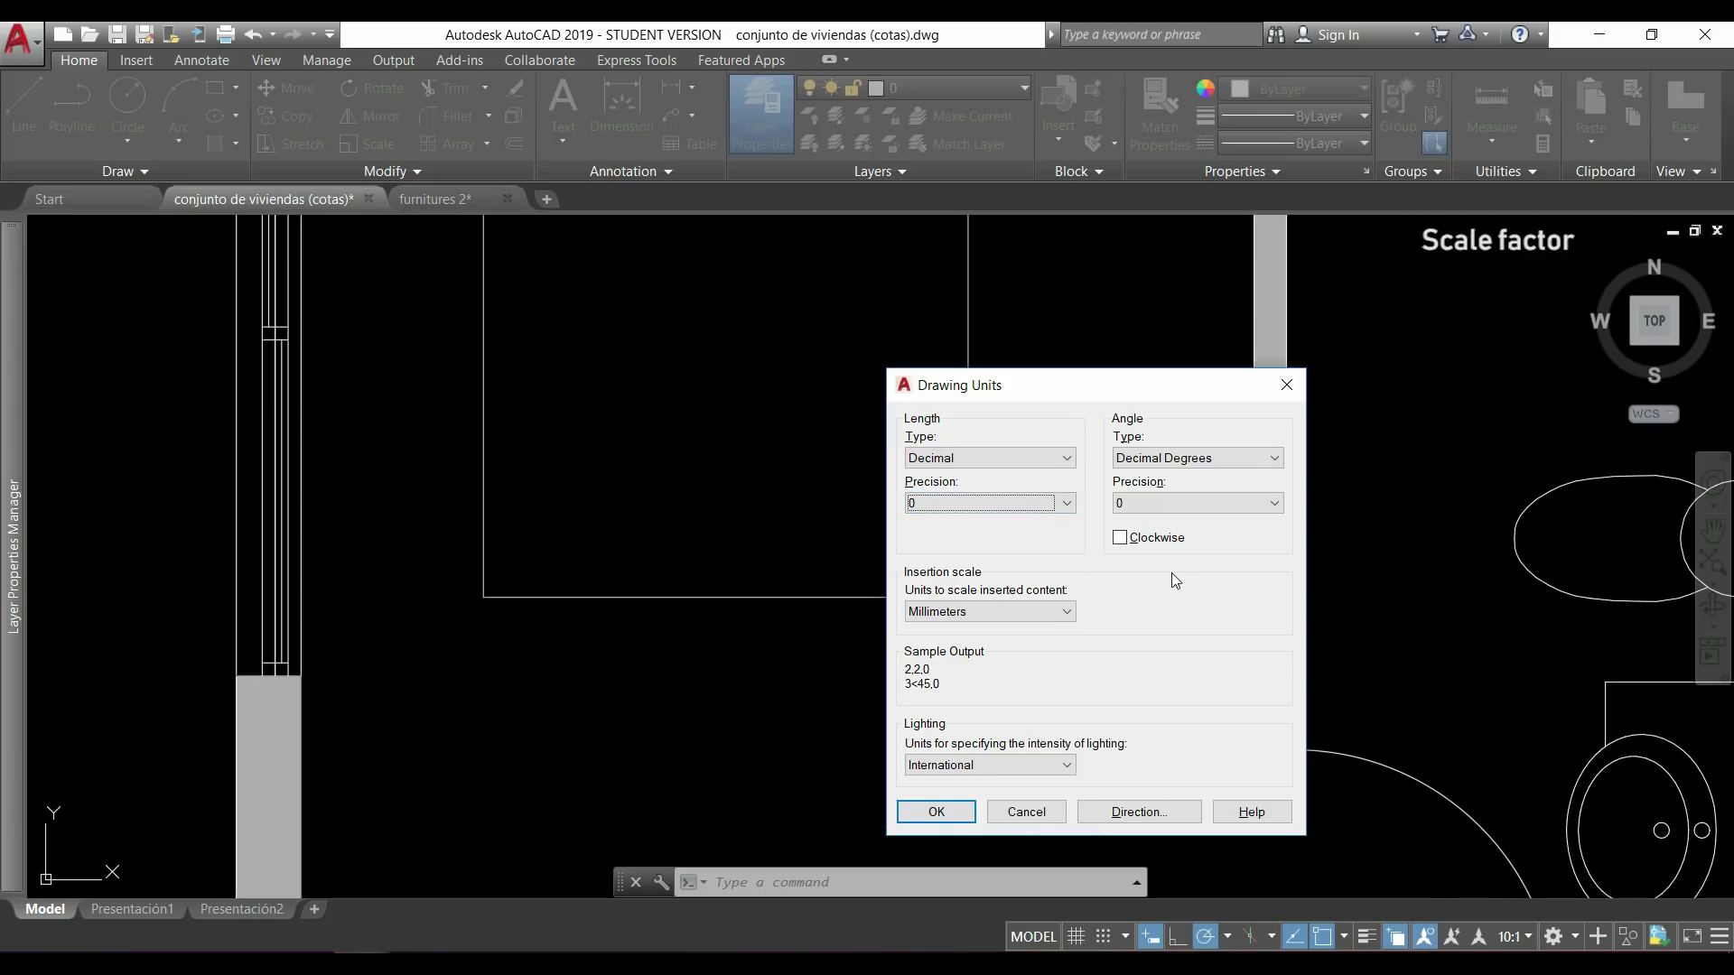
left_click(937, 812)
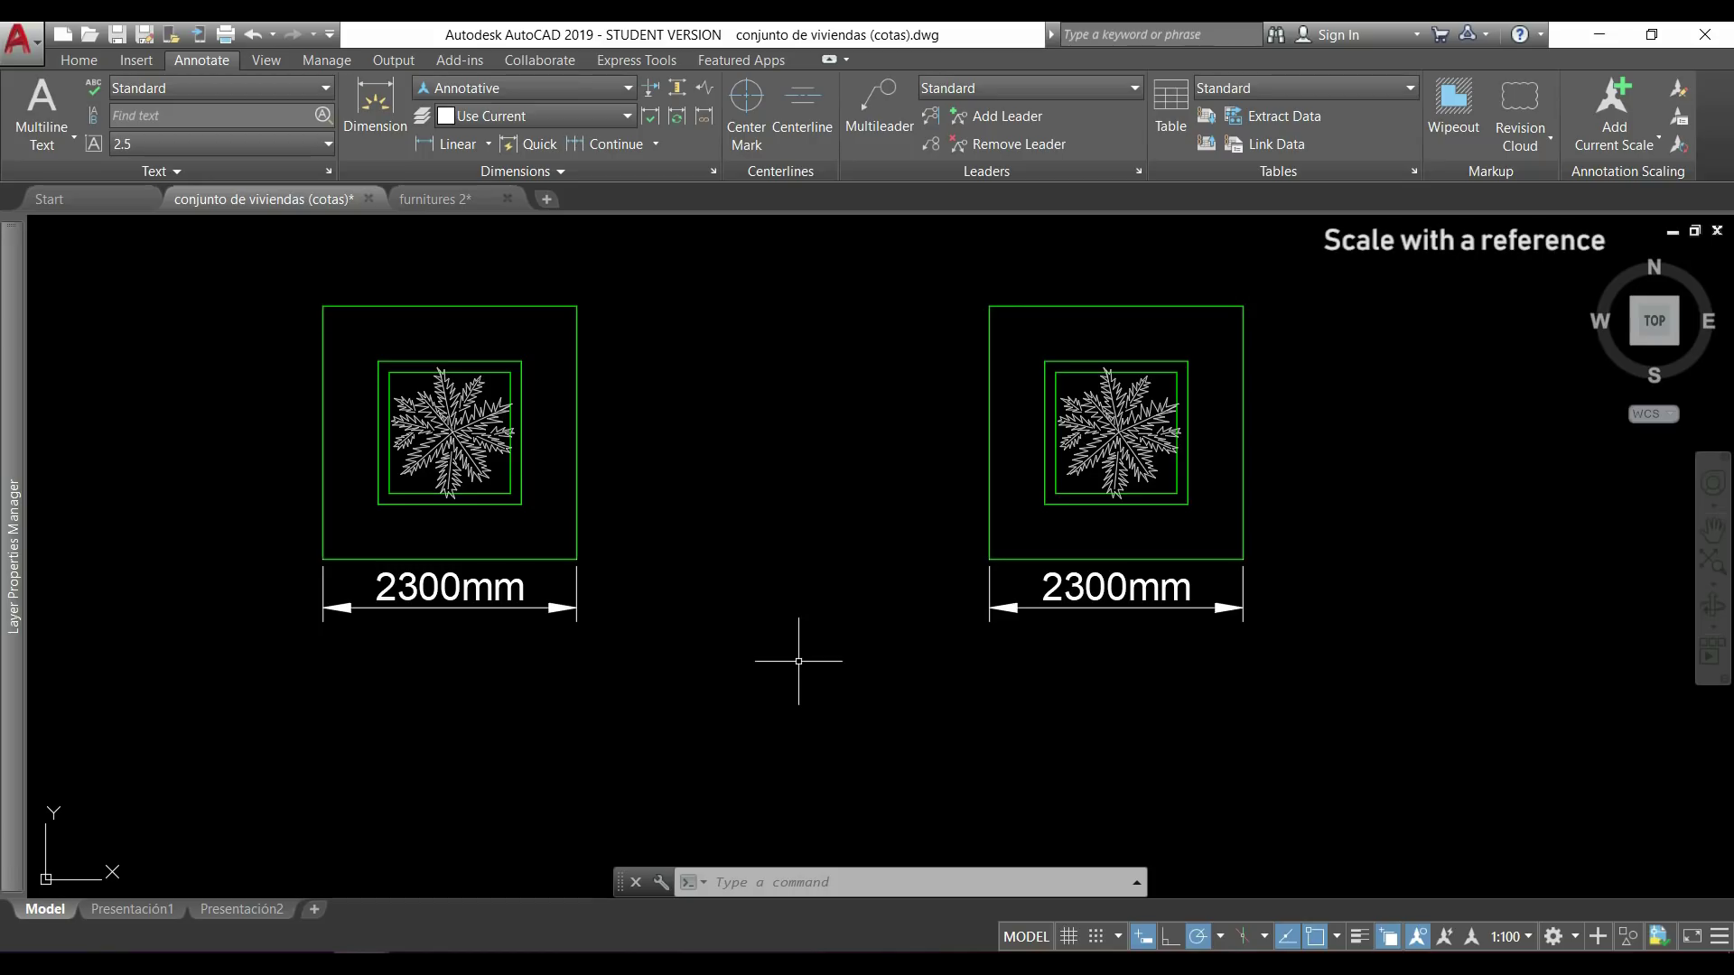
- Scale the right tree block from its lower-left corner by reference, 2300 to new length 1000
type("sc")
key("Escape")
key("Return")
left_click(1382, 654)
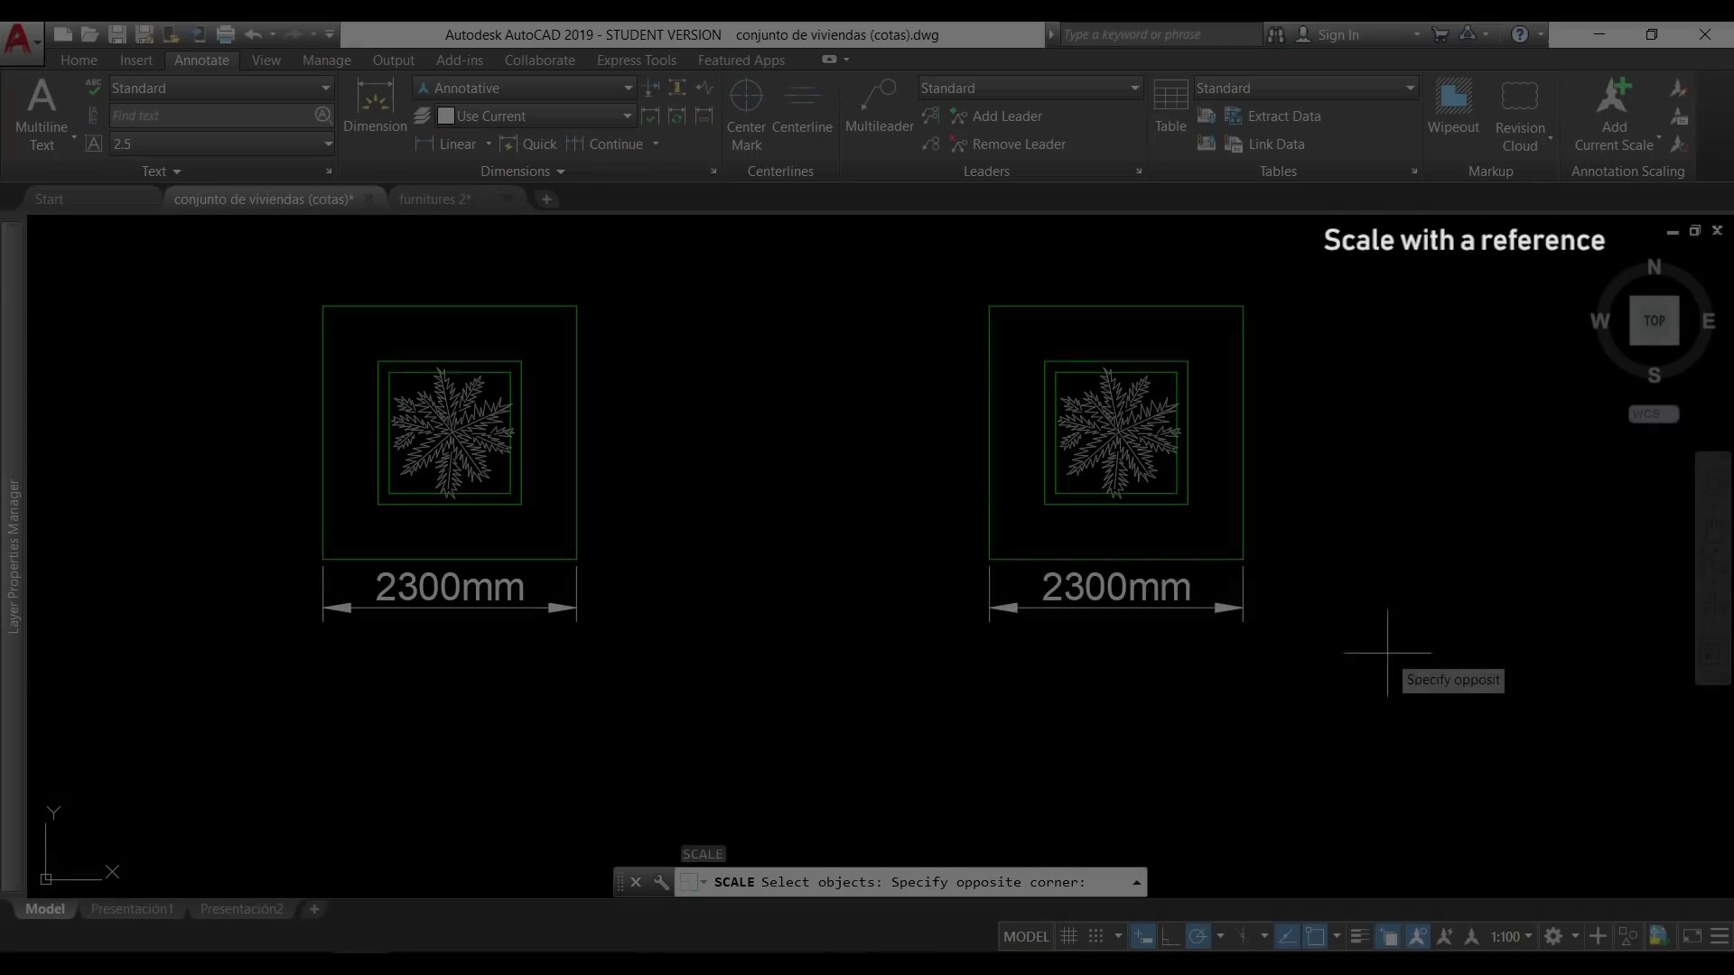
left_click(894, 289)
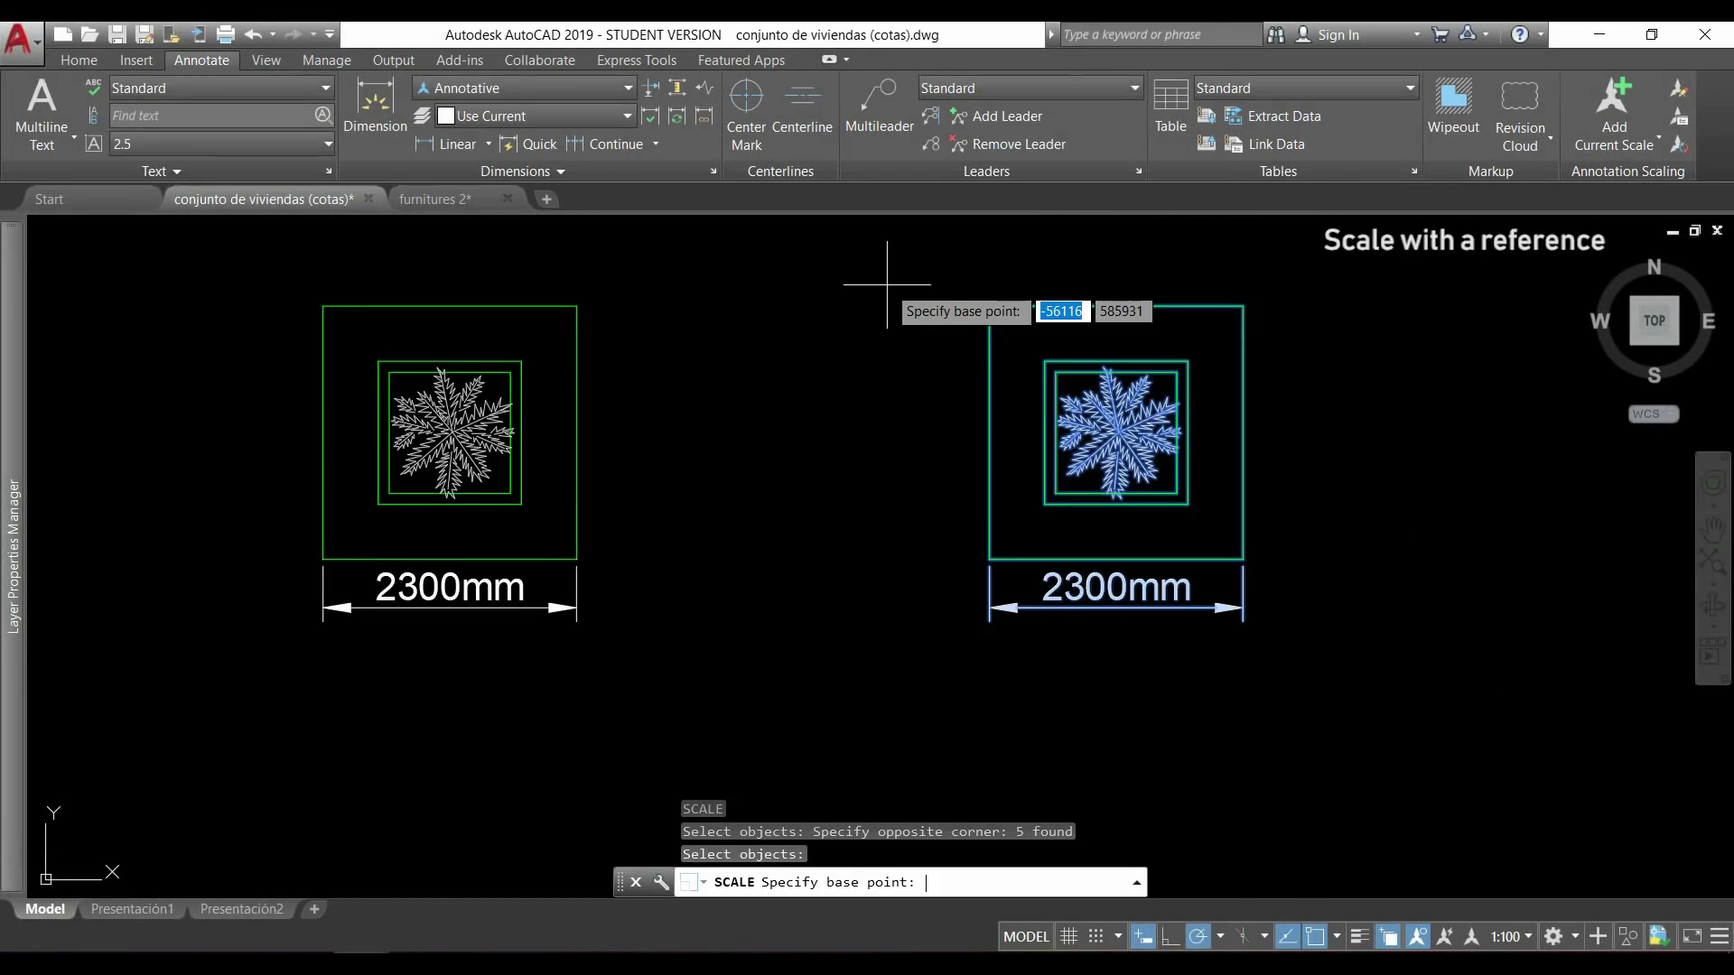
left_click(990, 559)
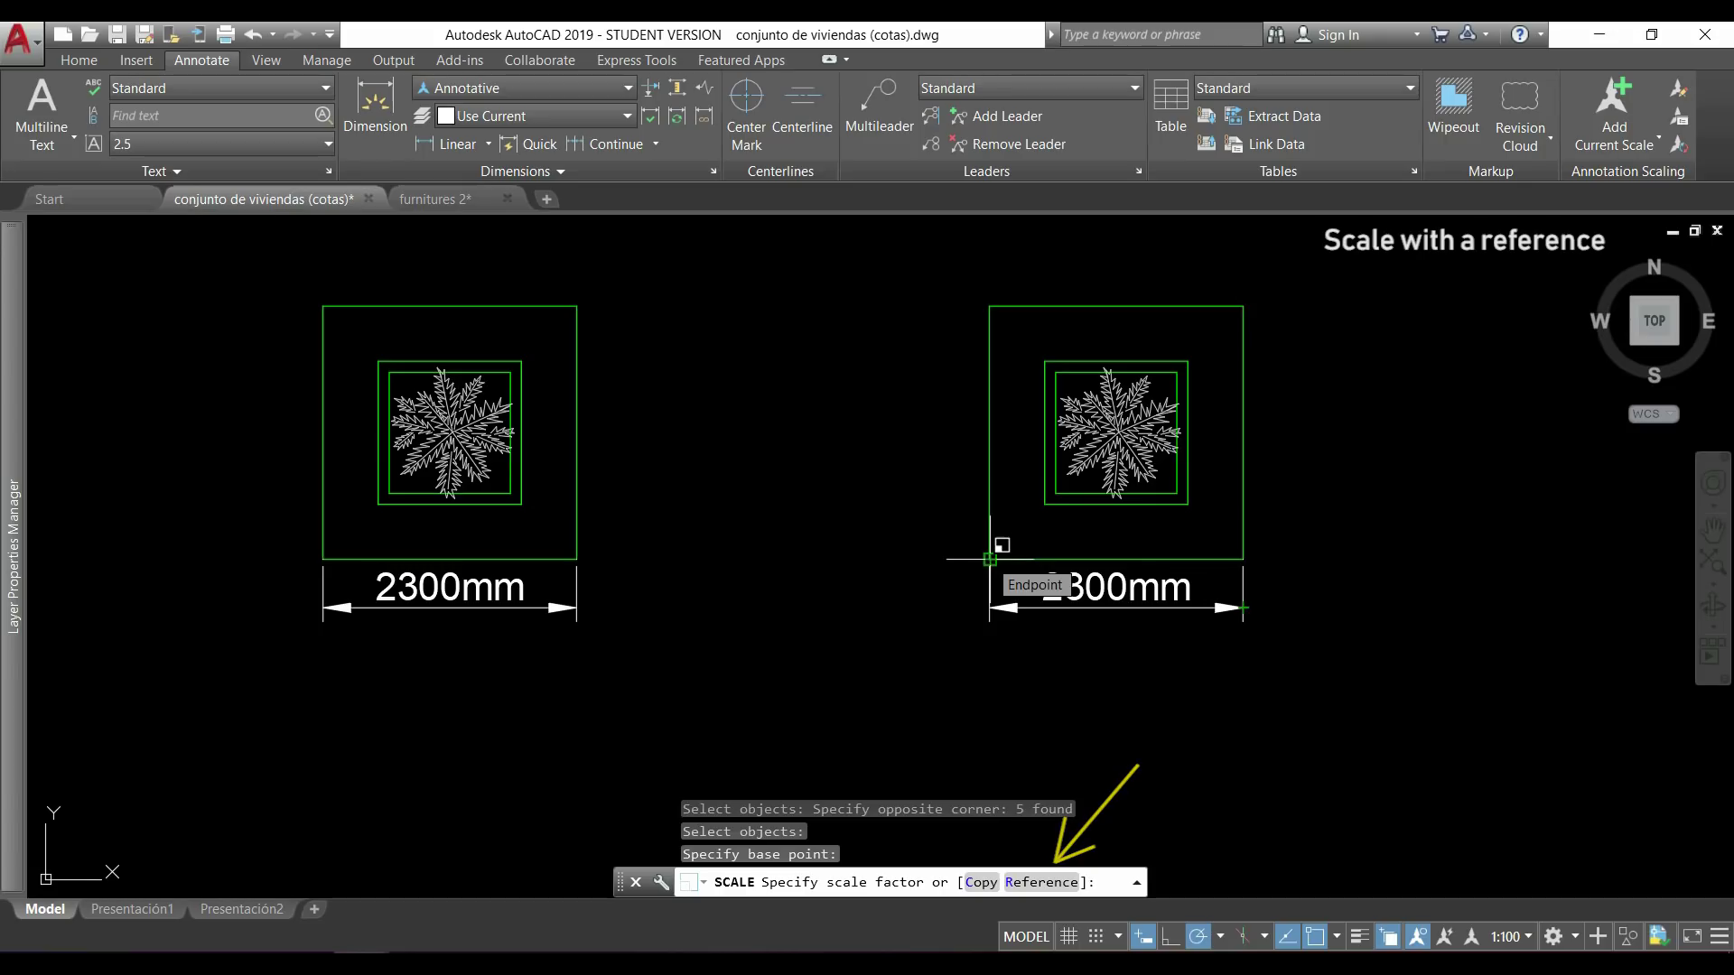
type("r")
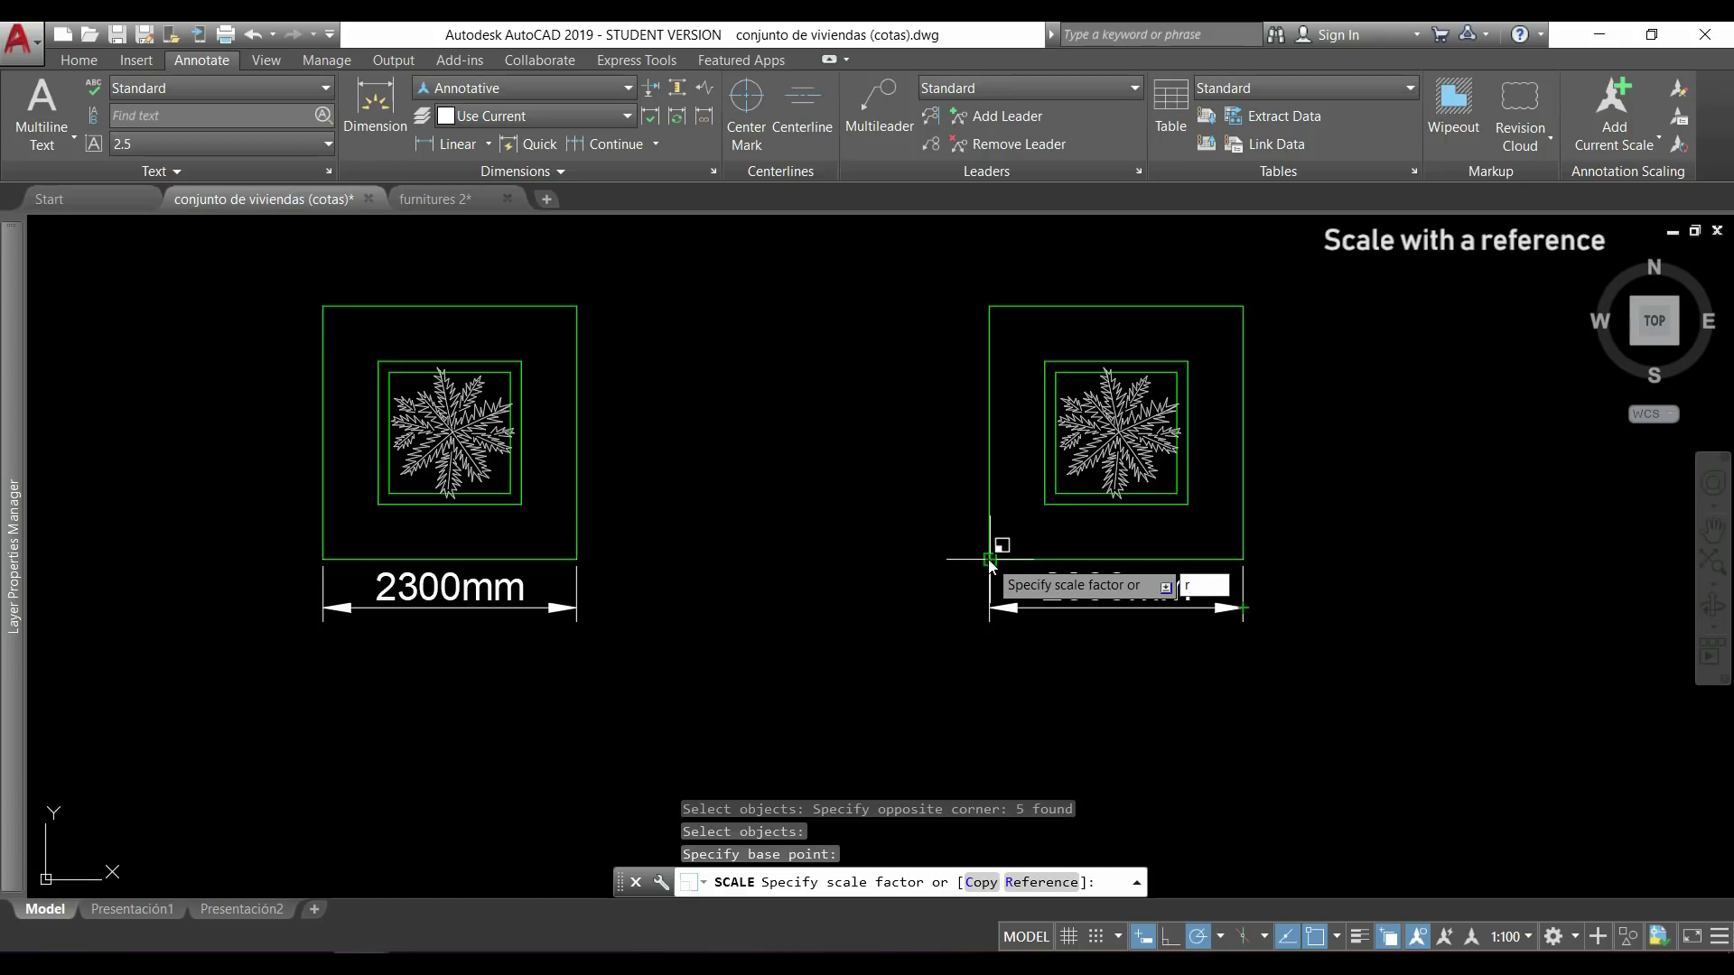
key("Return")
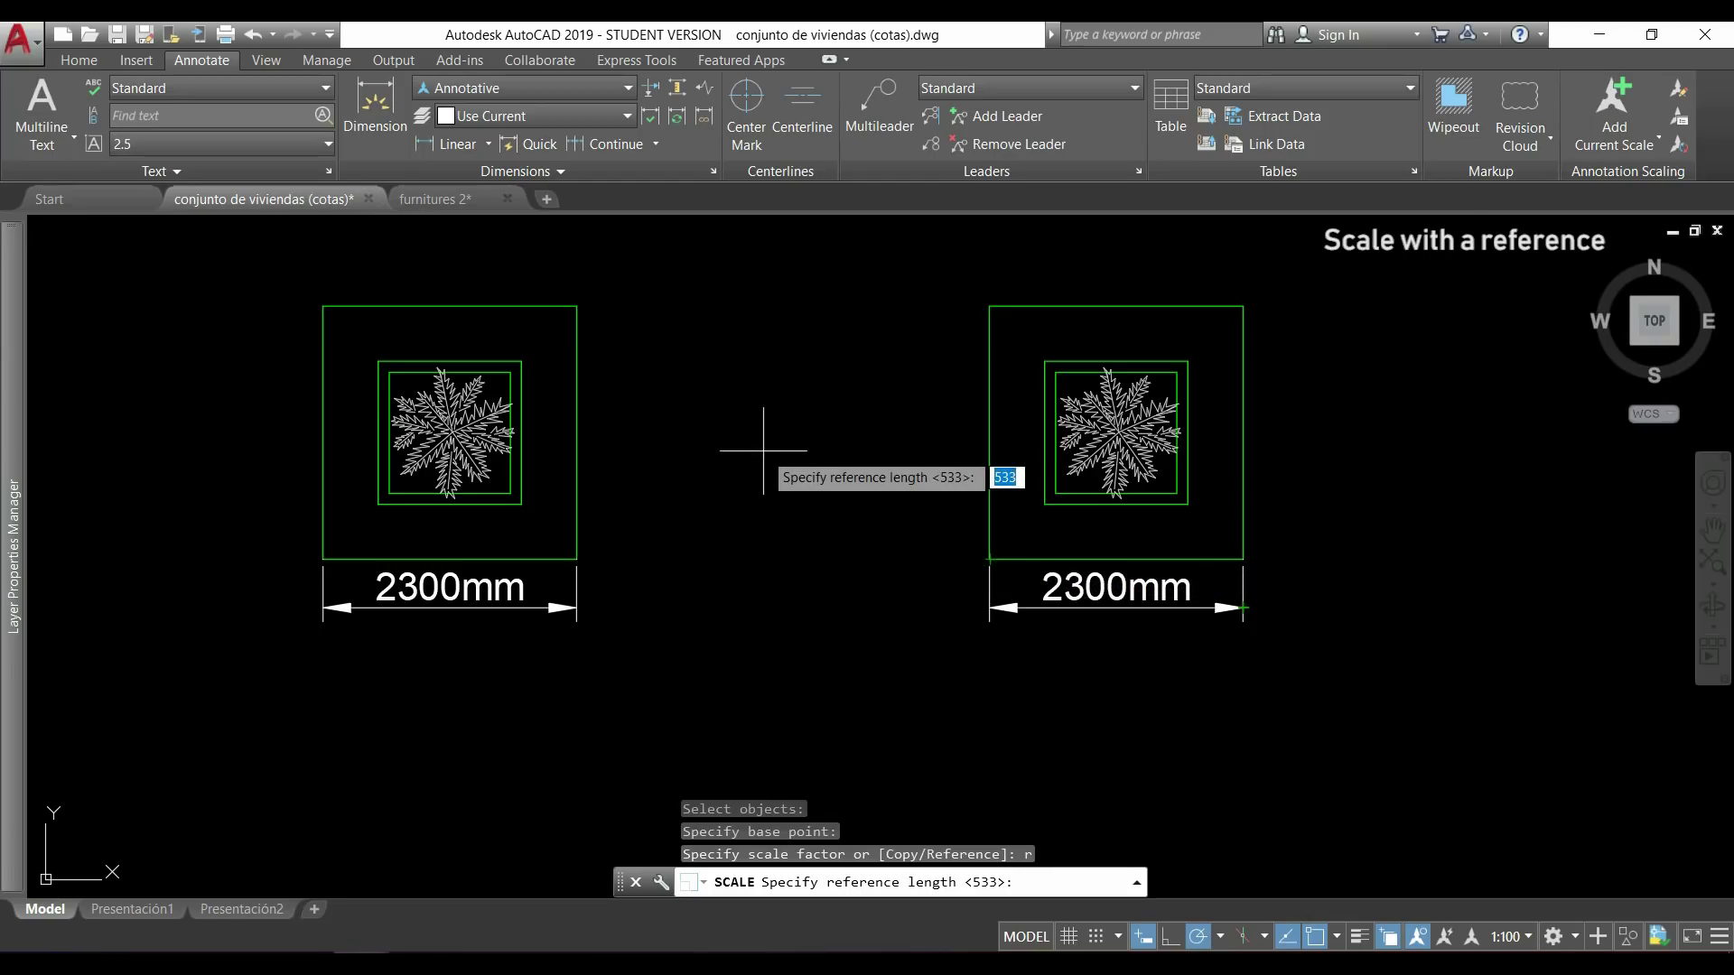
type("23")
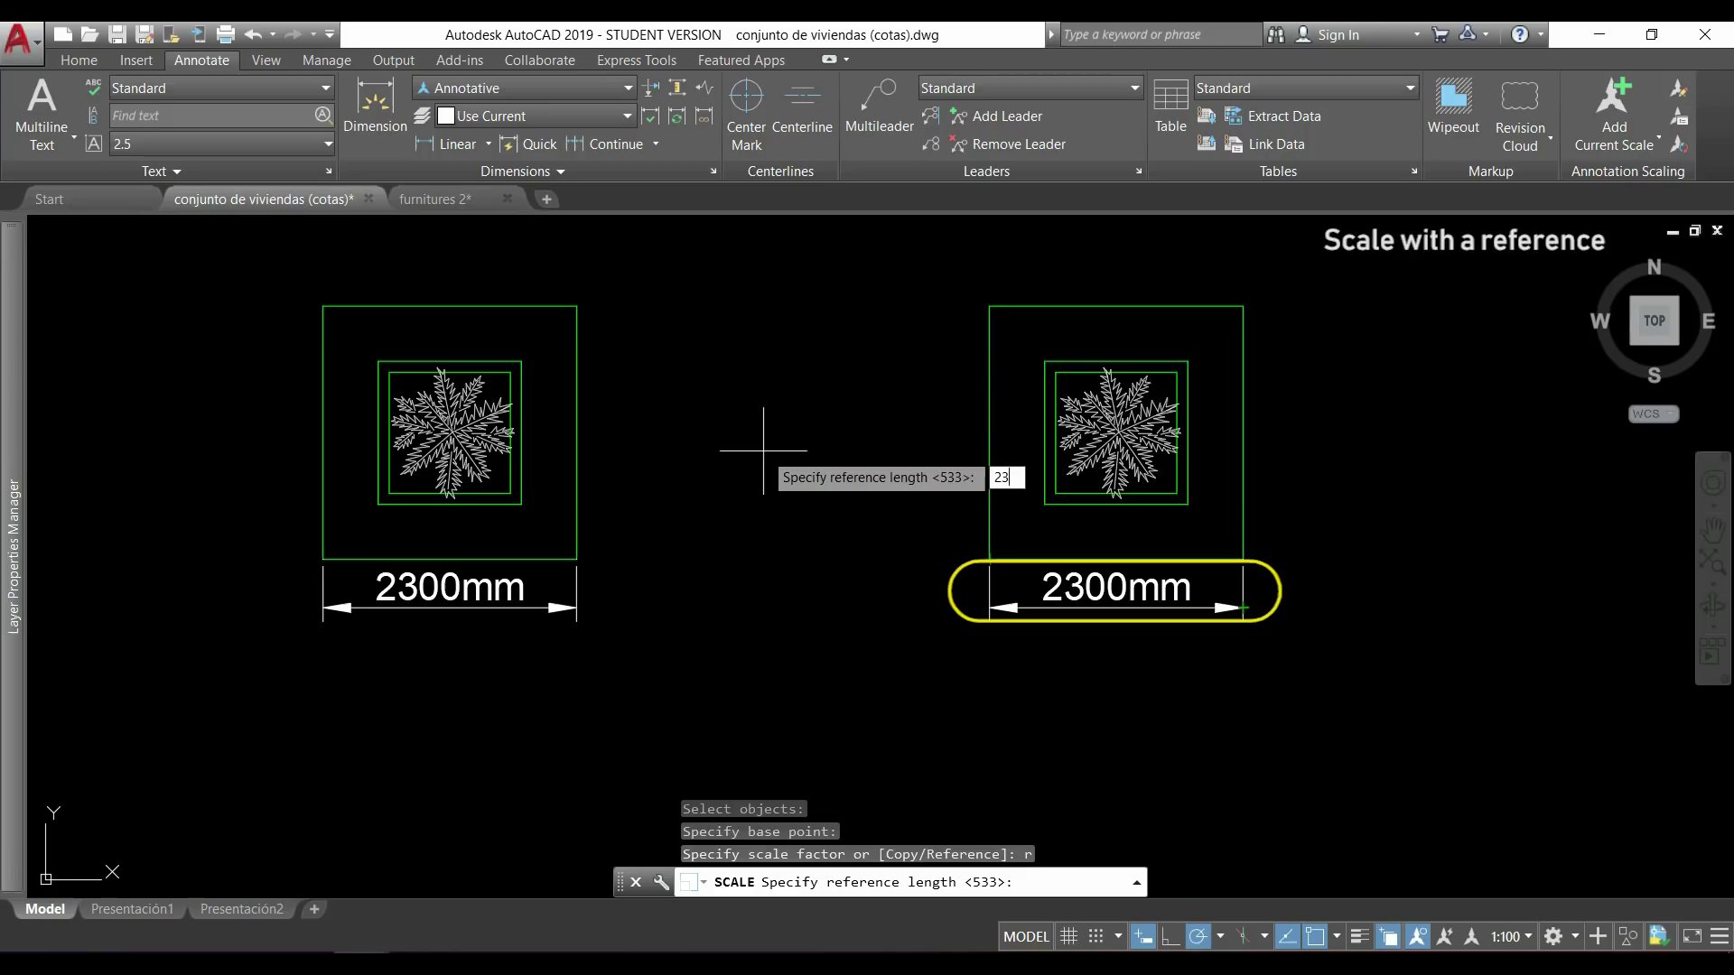
type("00")
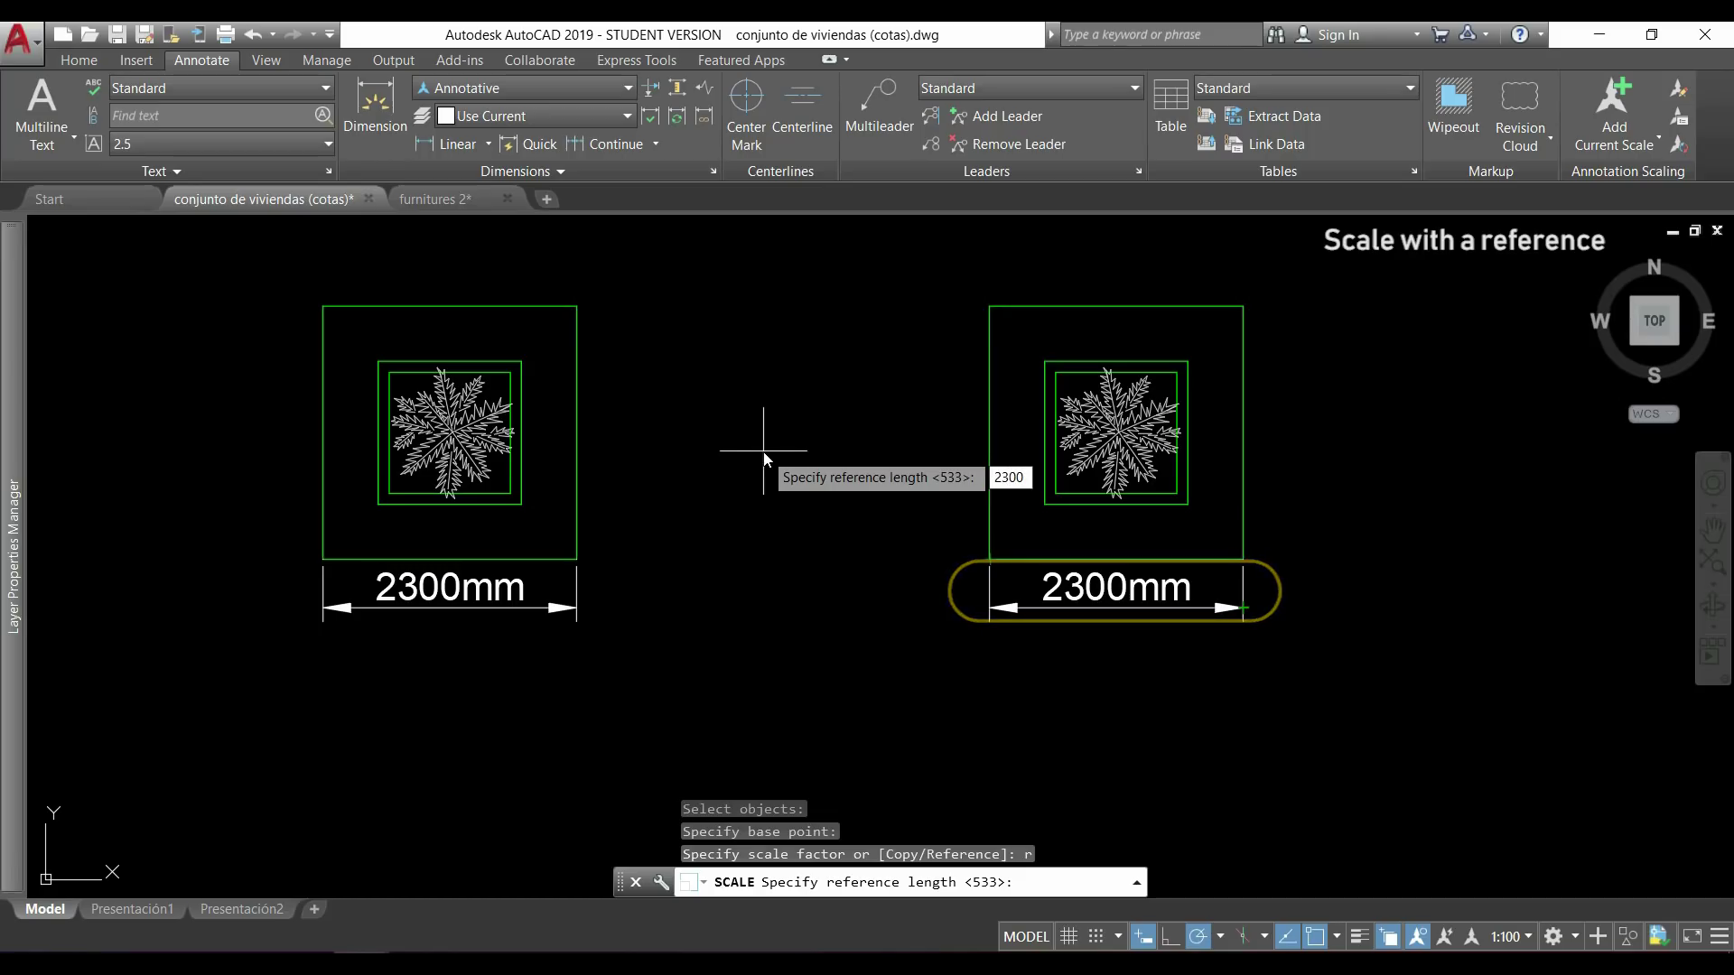
key("Return")
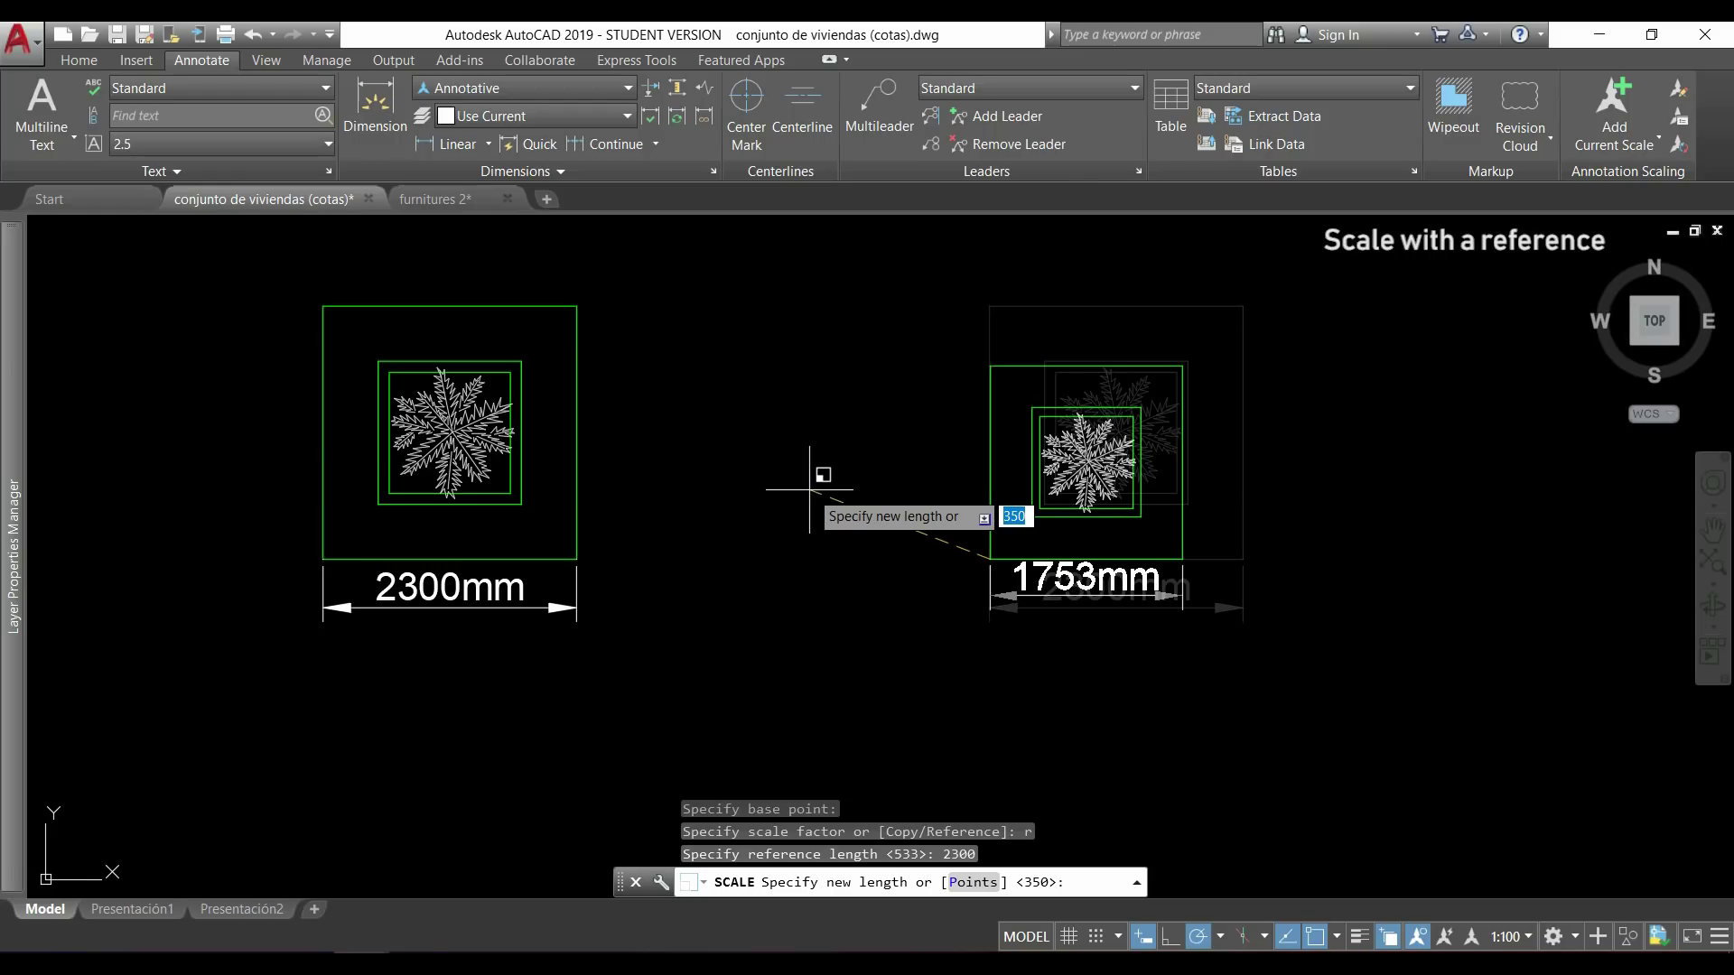
type("1000")
key("Return")
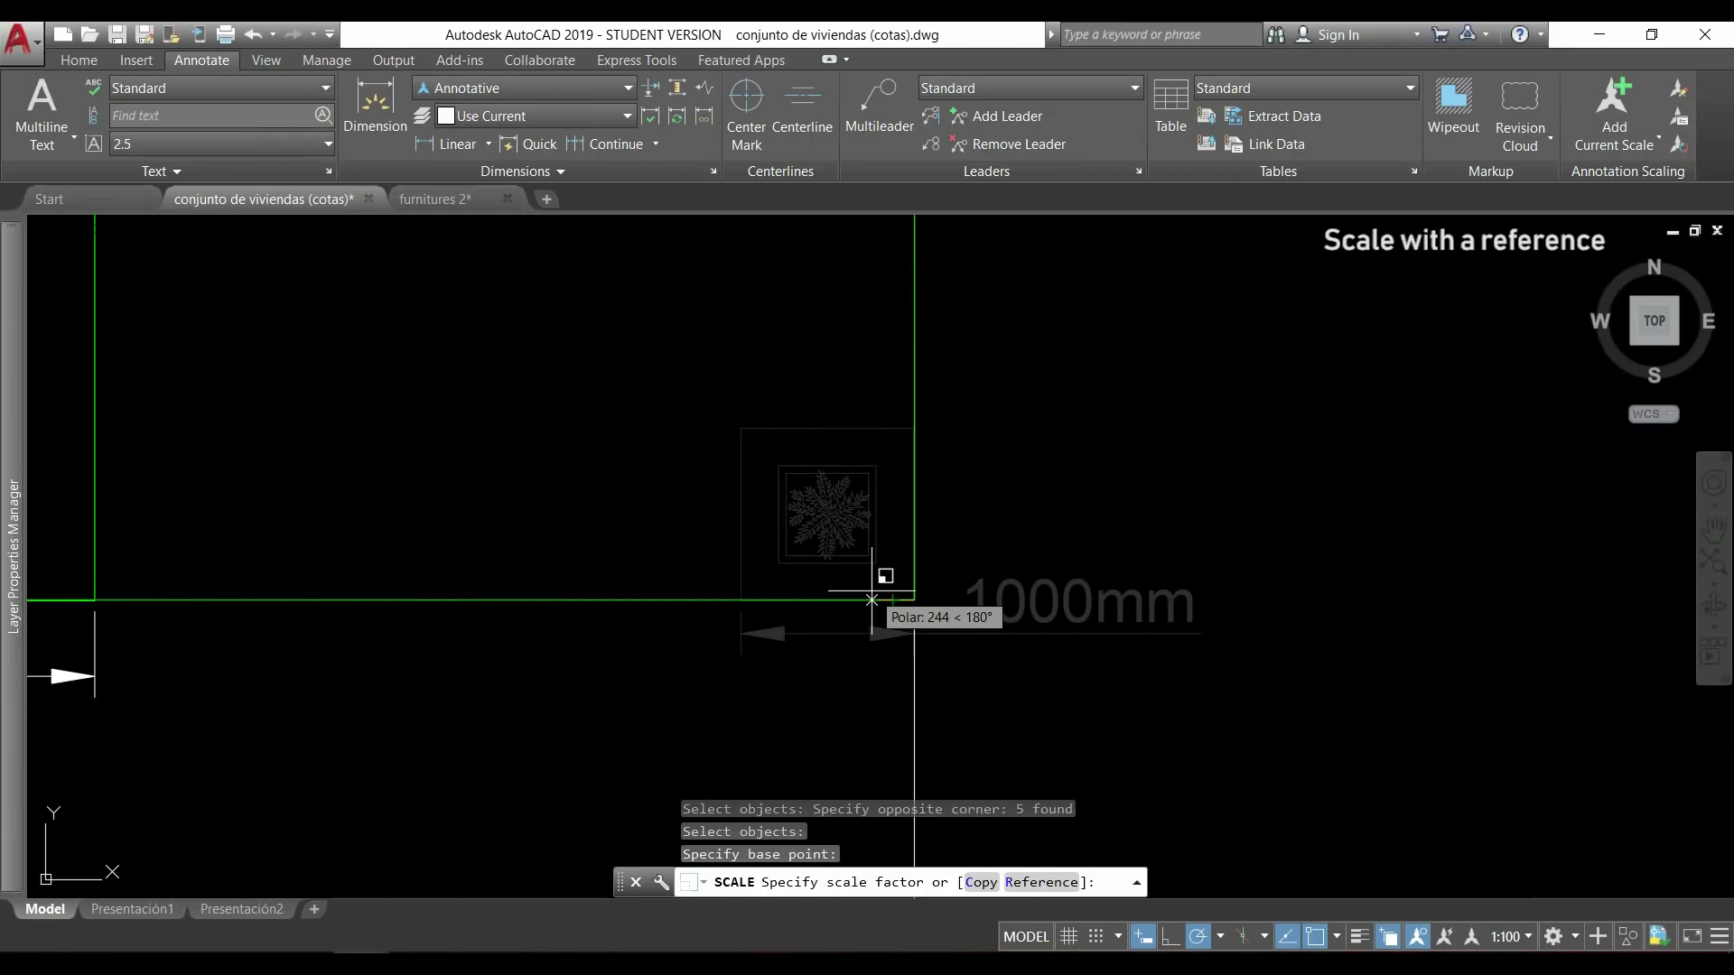
- Rescale the tree block by a two-point reference along the frame's right edge to length 500
type("r")
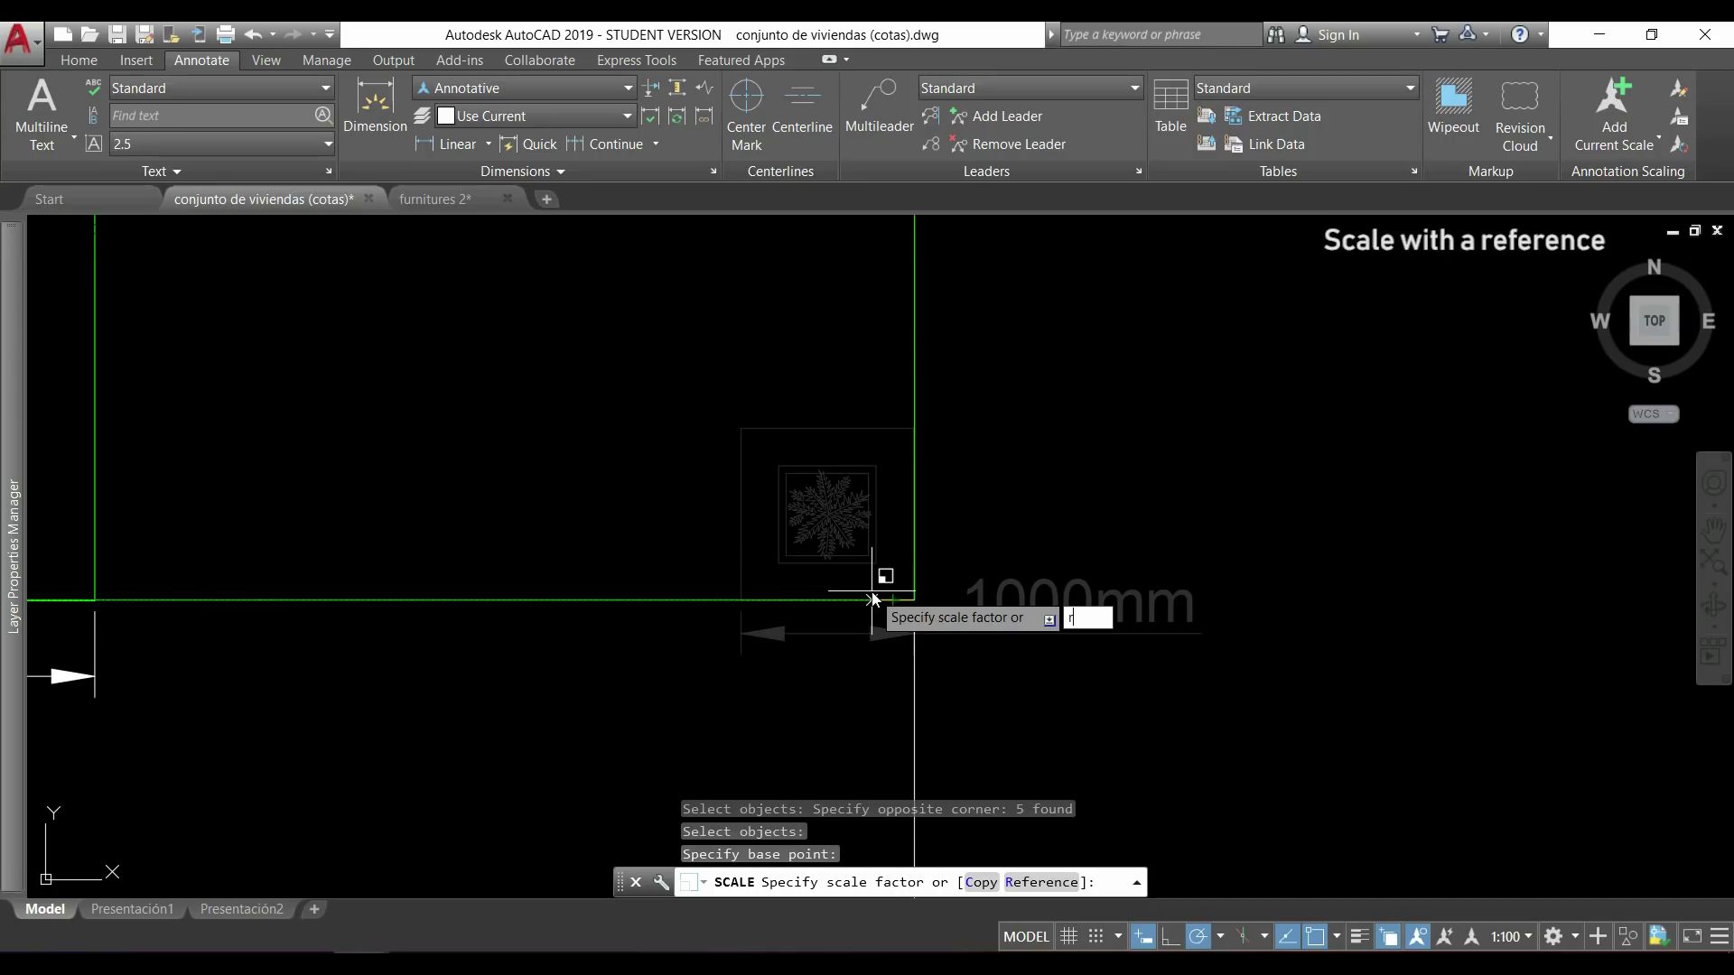
key("Return")
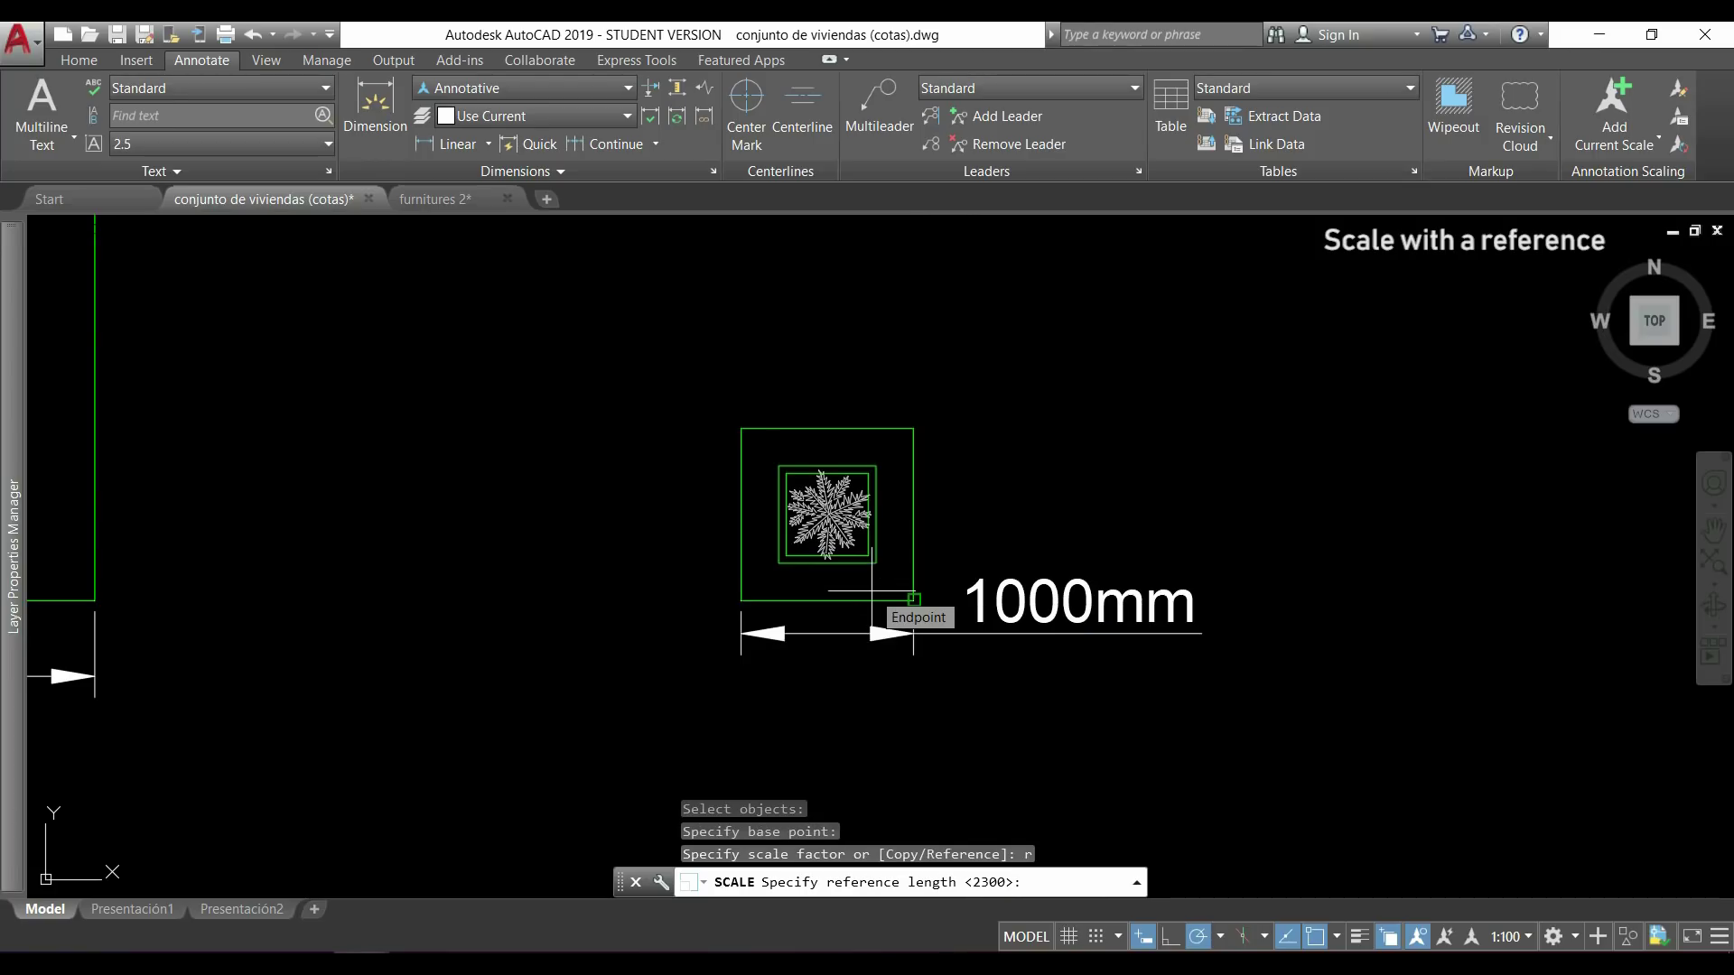
scroll(881, 592, "up", 5)
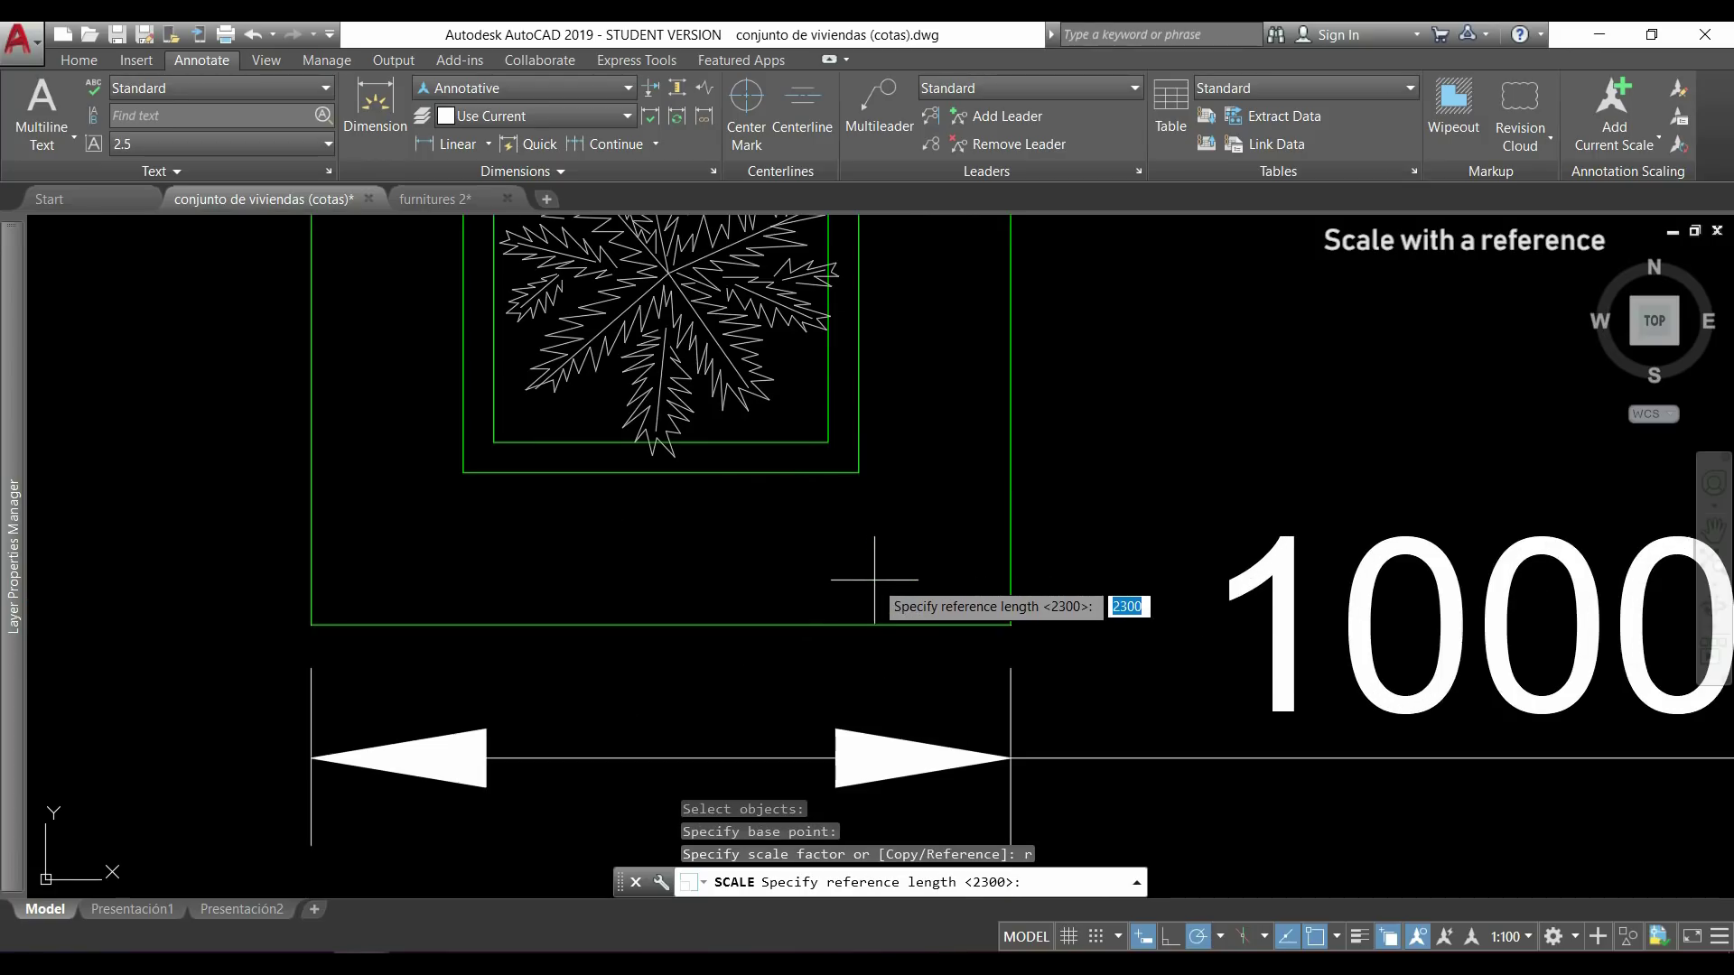
middle_click_drag(947, 394, 964, 553)
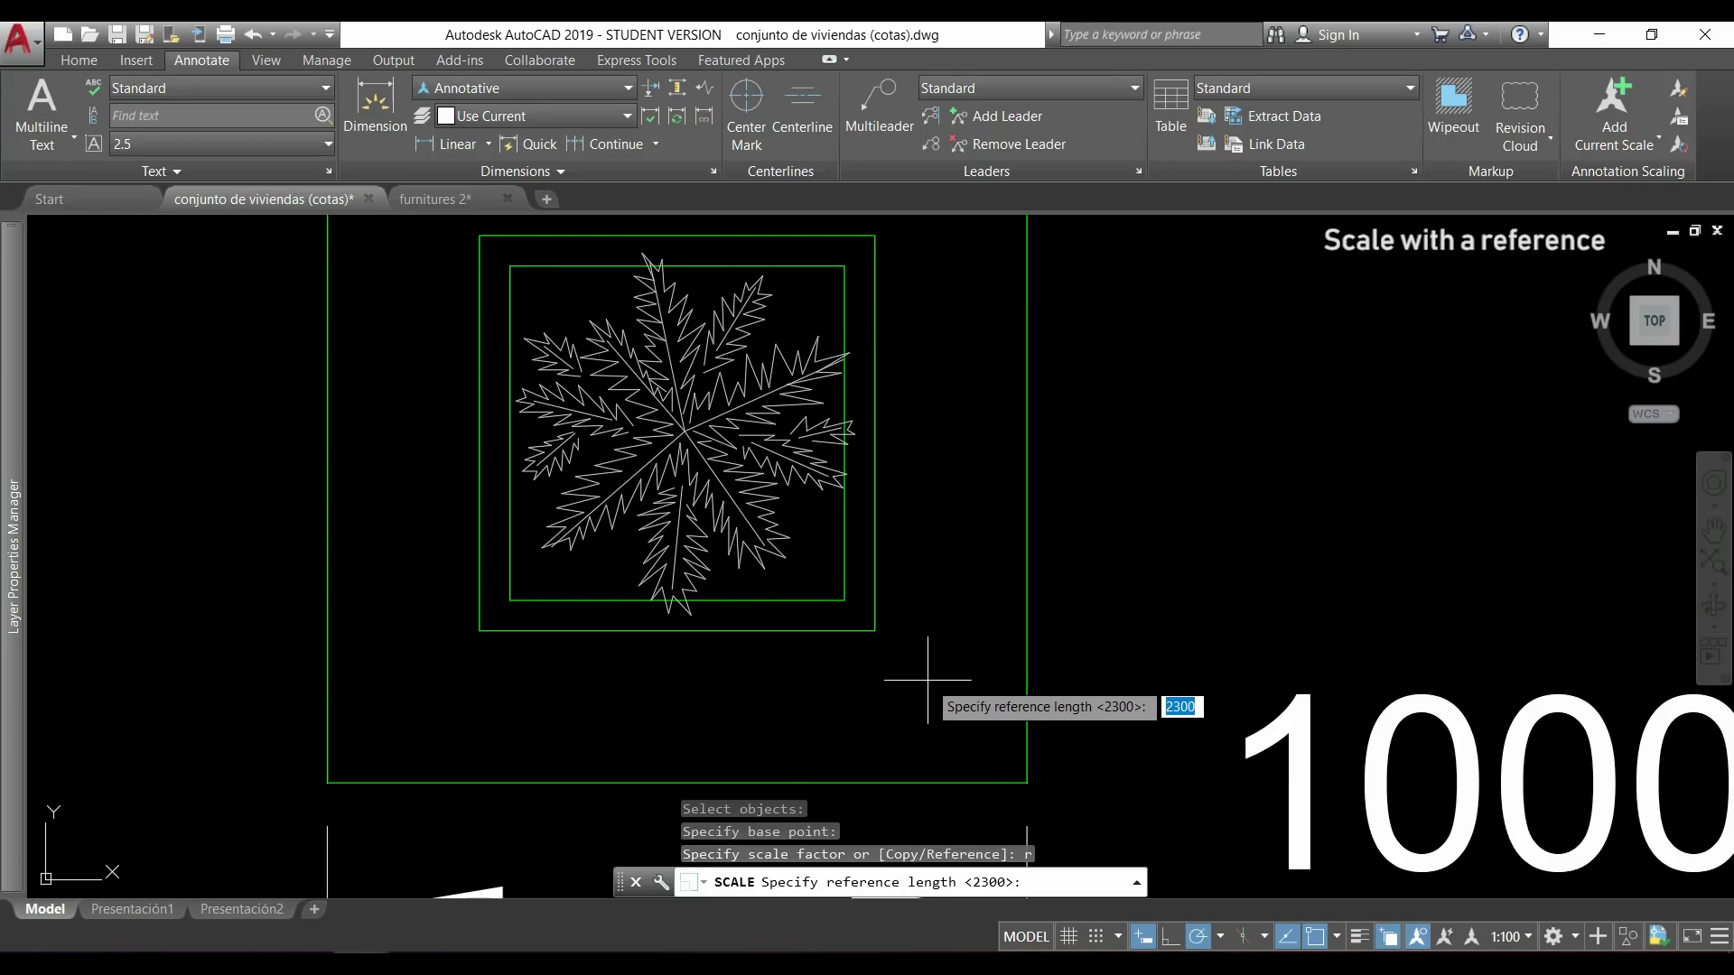
left_click(874, 631)
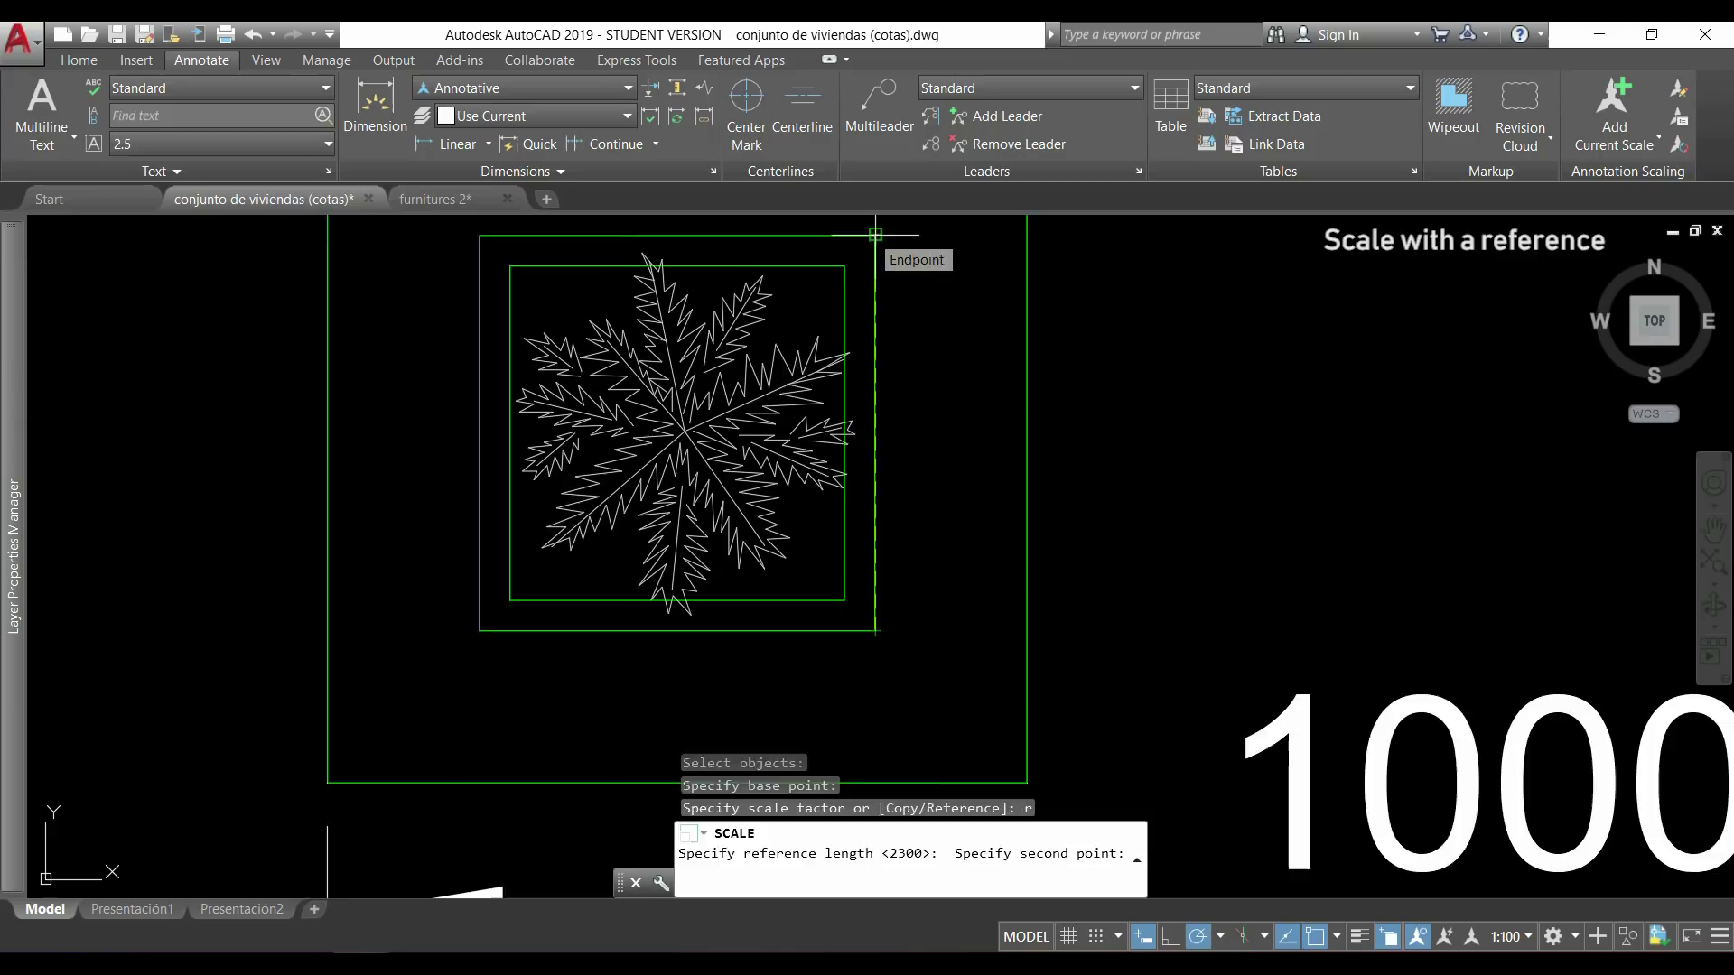
left_click(875, 235)
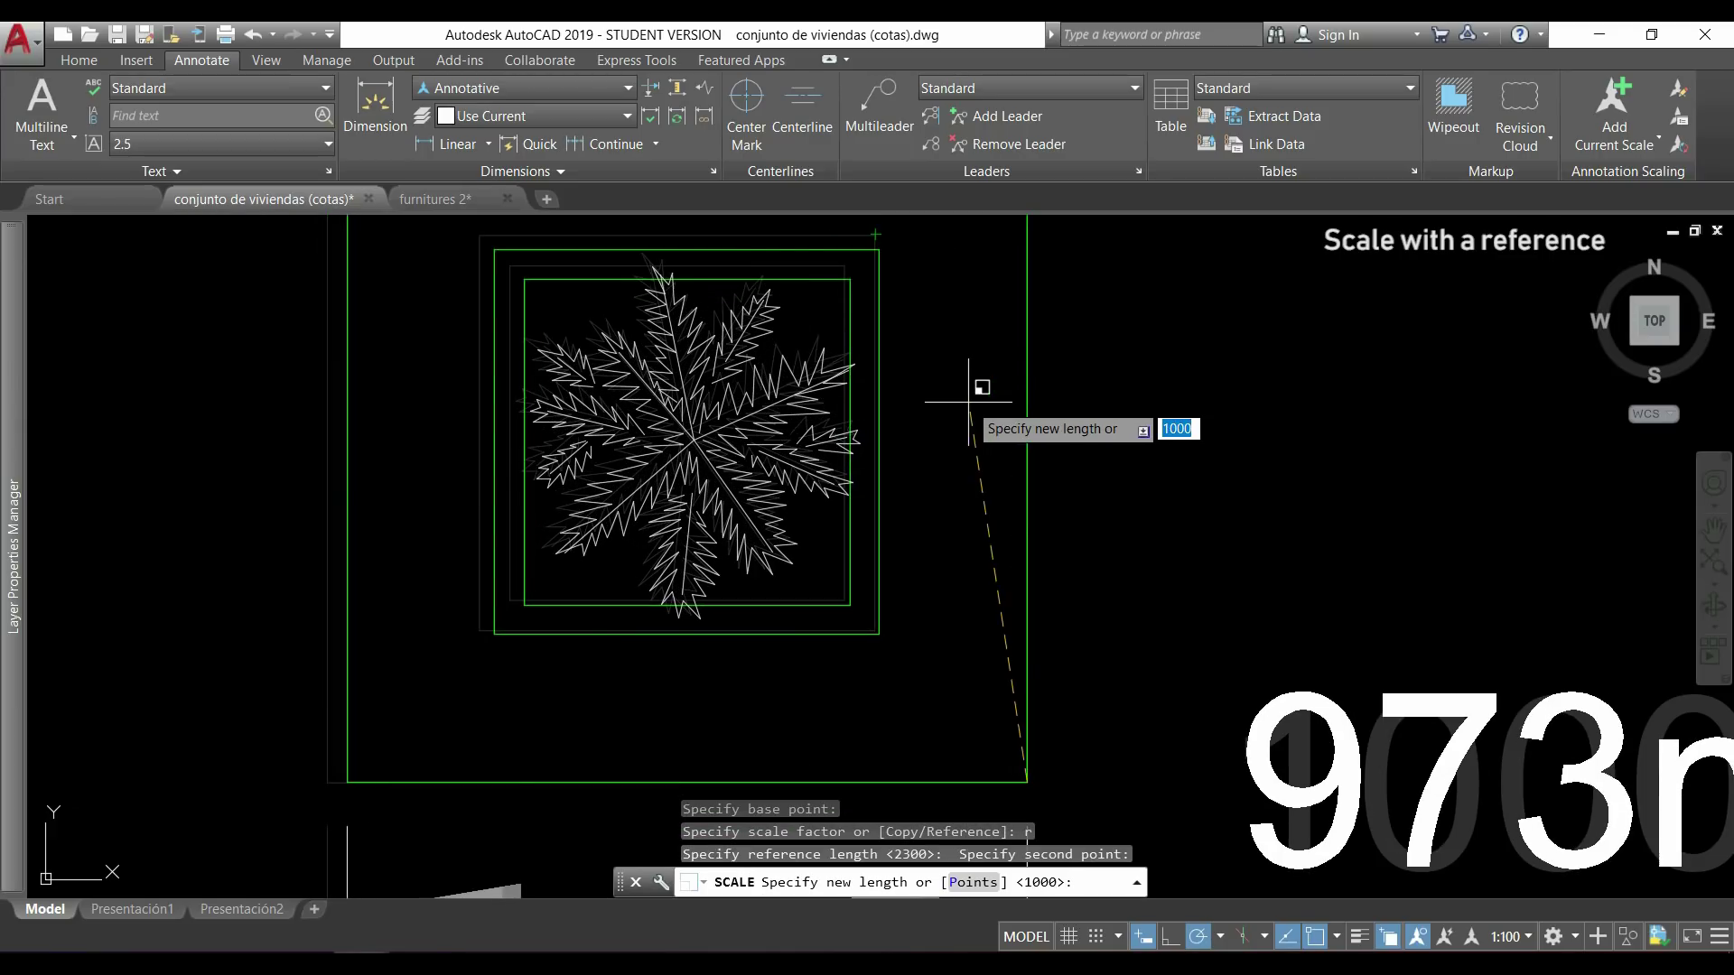
type("500")
key("Return")
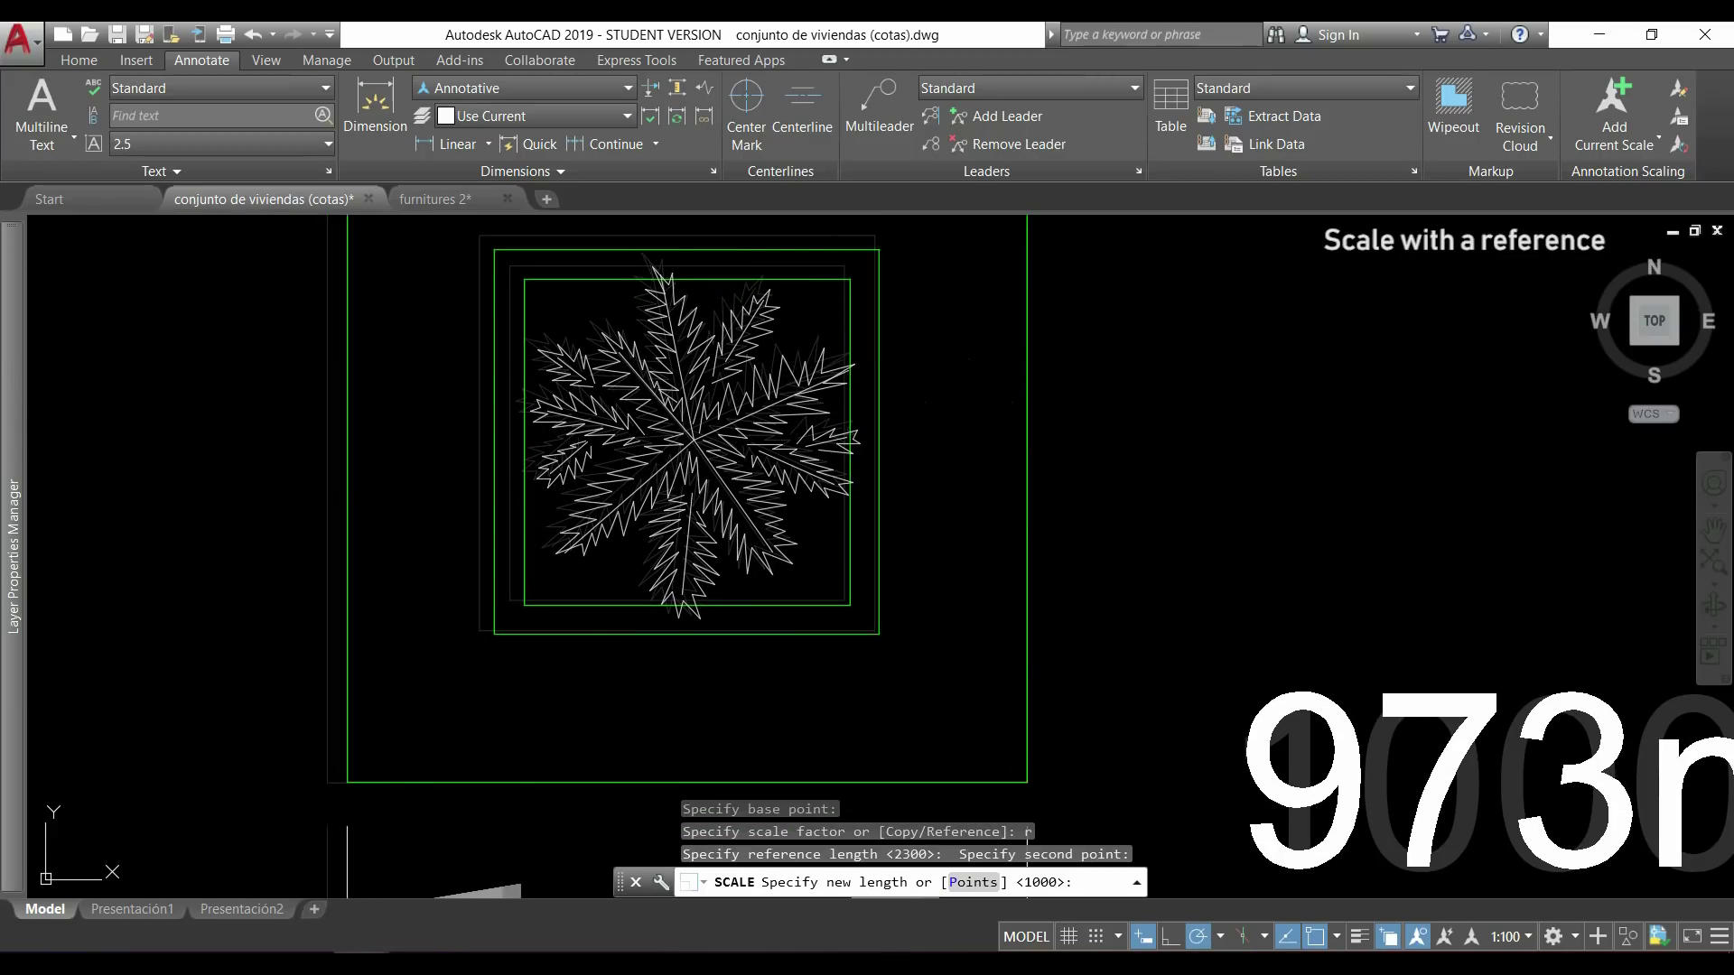
scroll(969, 402, "down", 2)
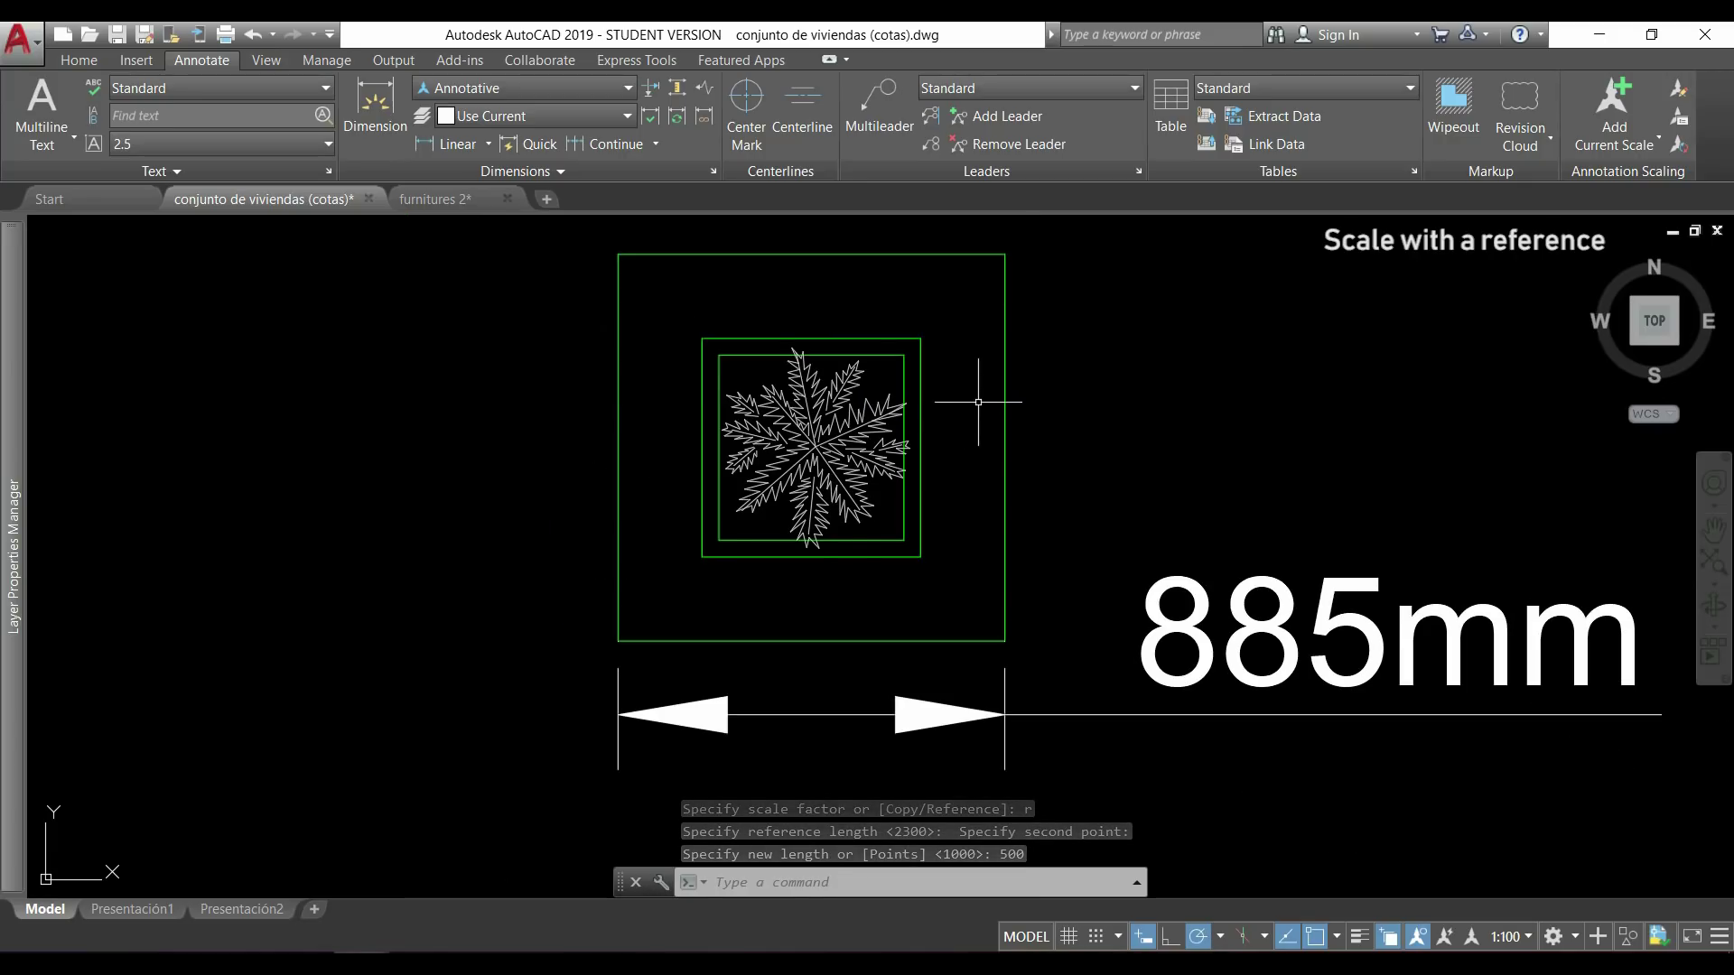
- Measure the rescaled block's inner square with DI, confirming it is 500
type("Di")
key("Return")
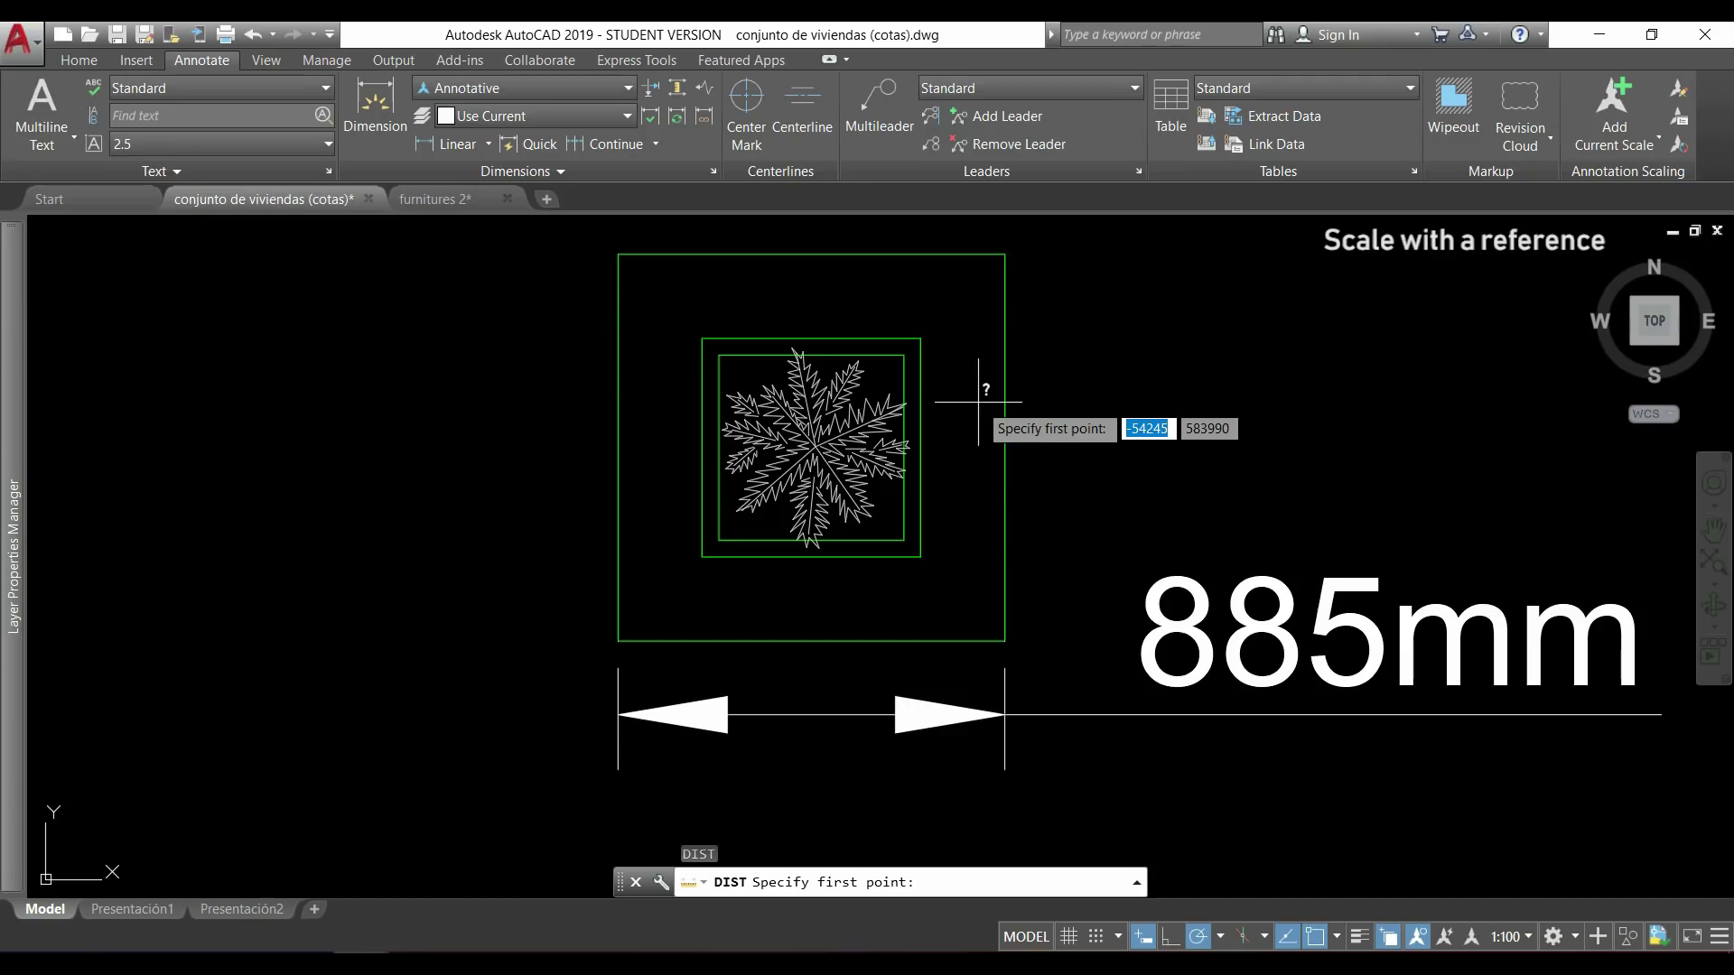
left_click(920, 556)
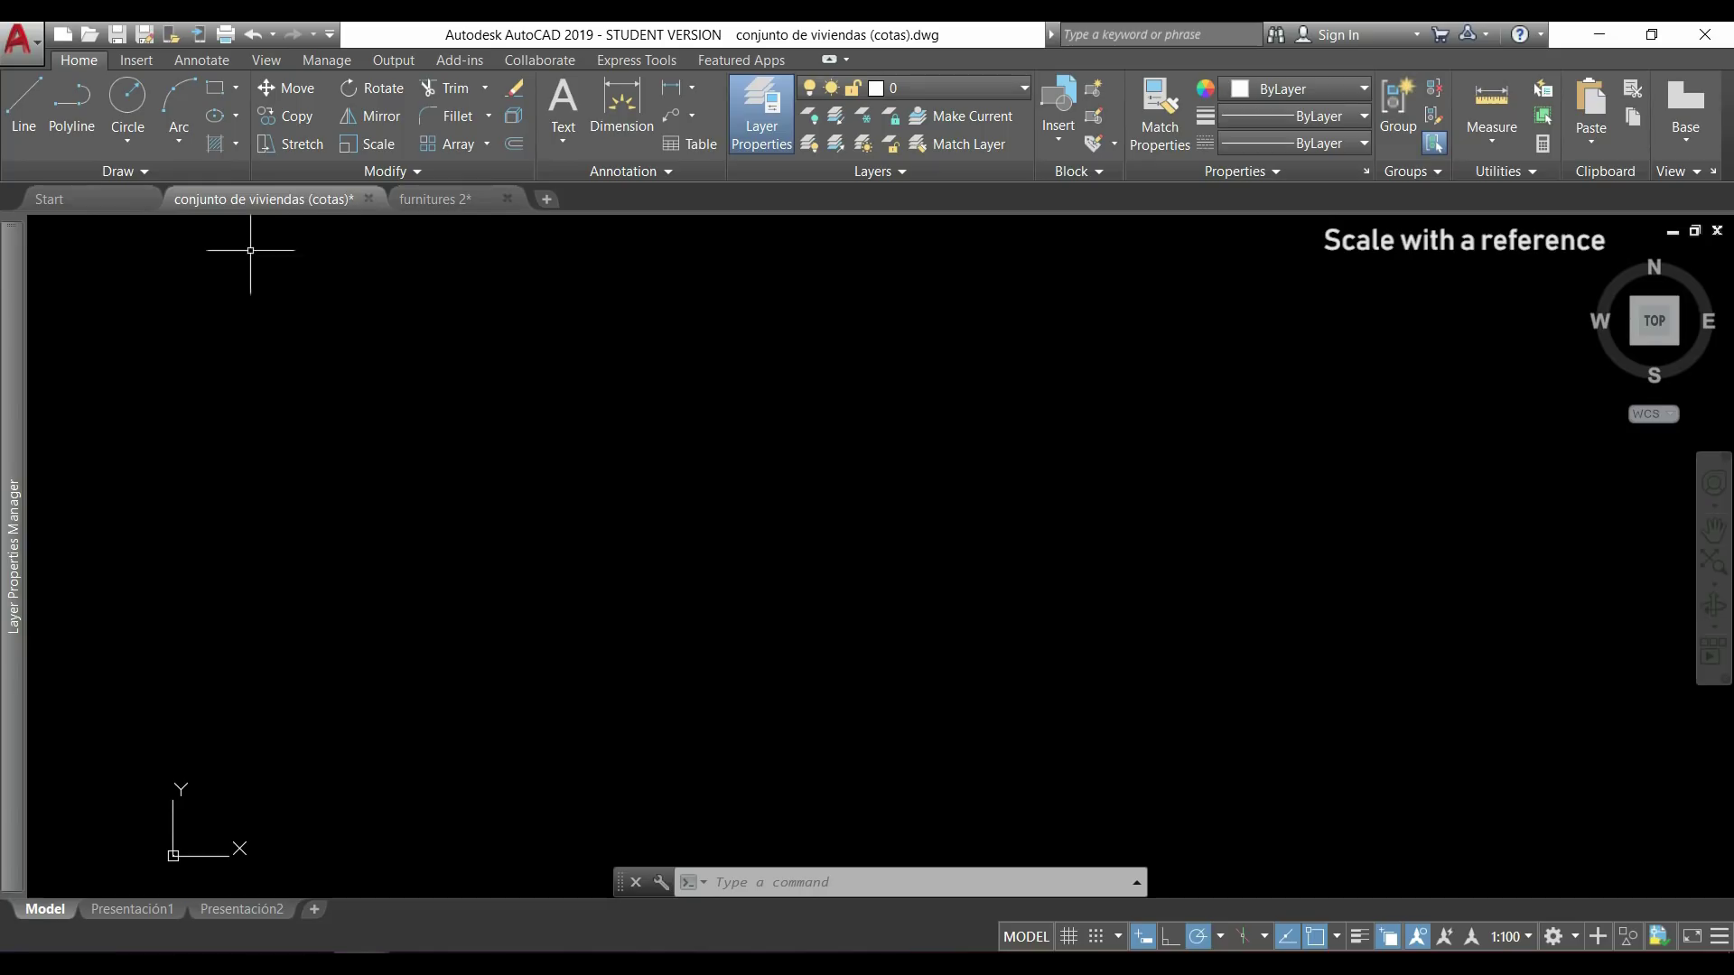
- Choose the Tomé chile aerial photo as the image to attach from the Insert tab
left_click(137, 61)
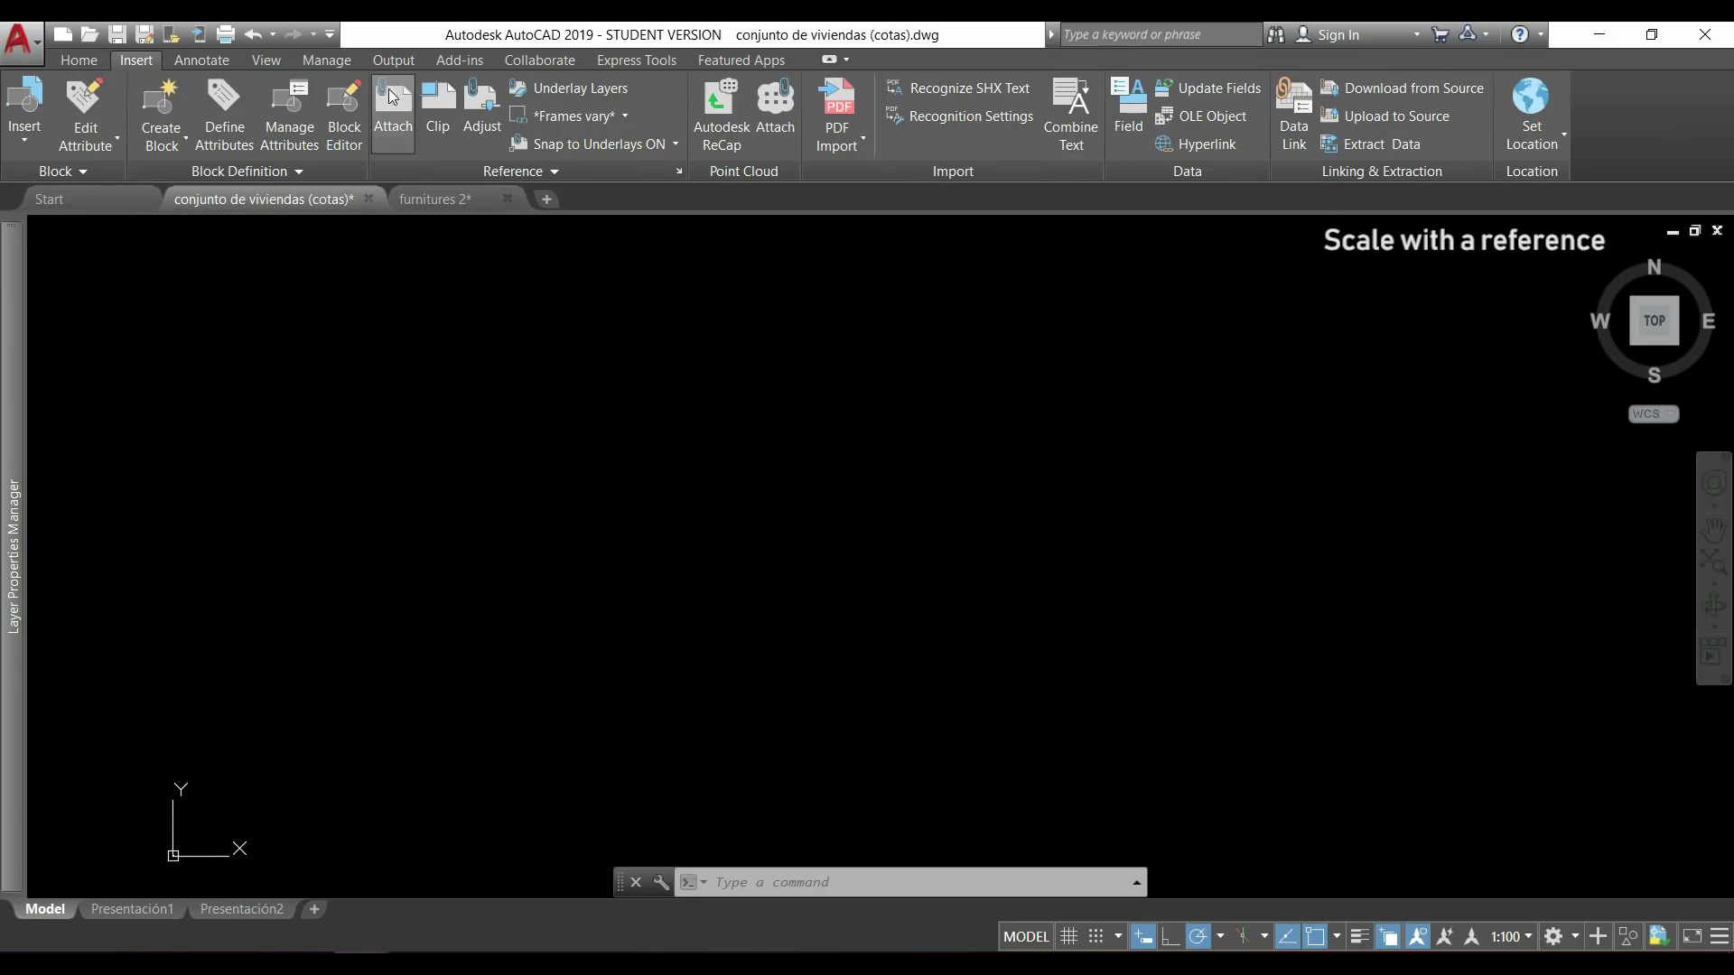
left_click(398, 117)
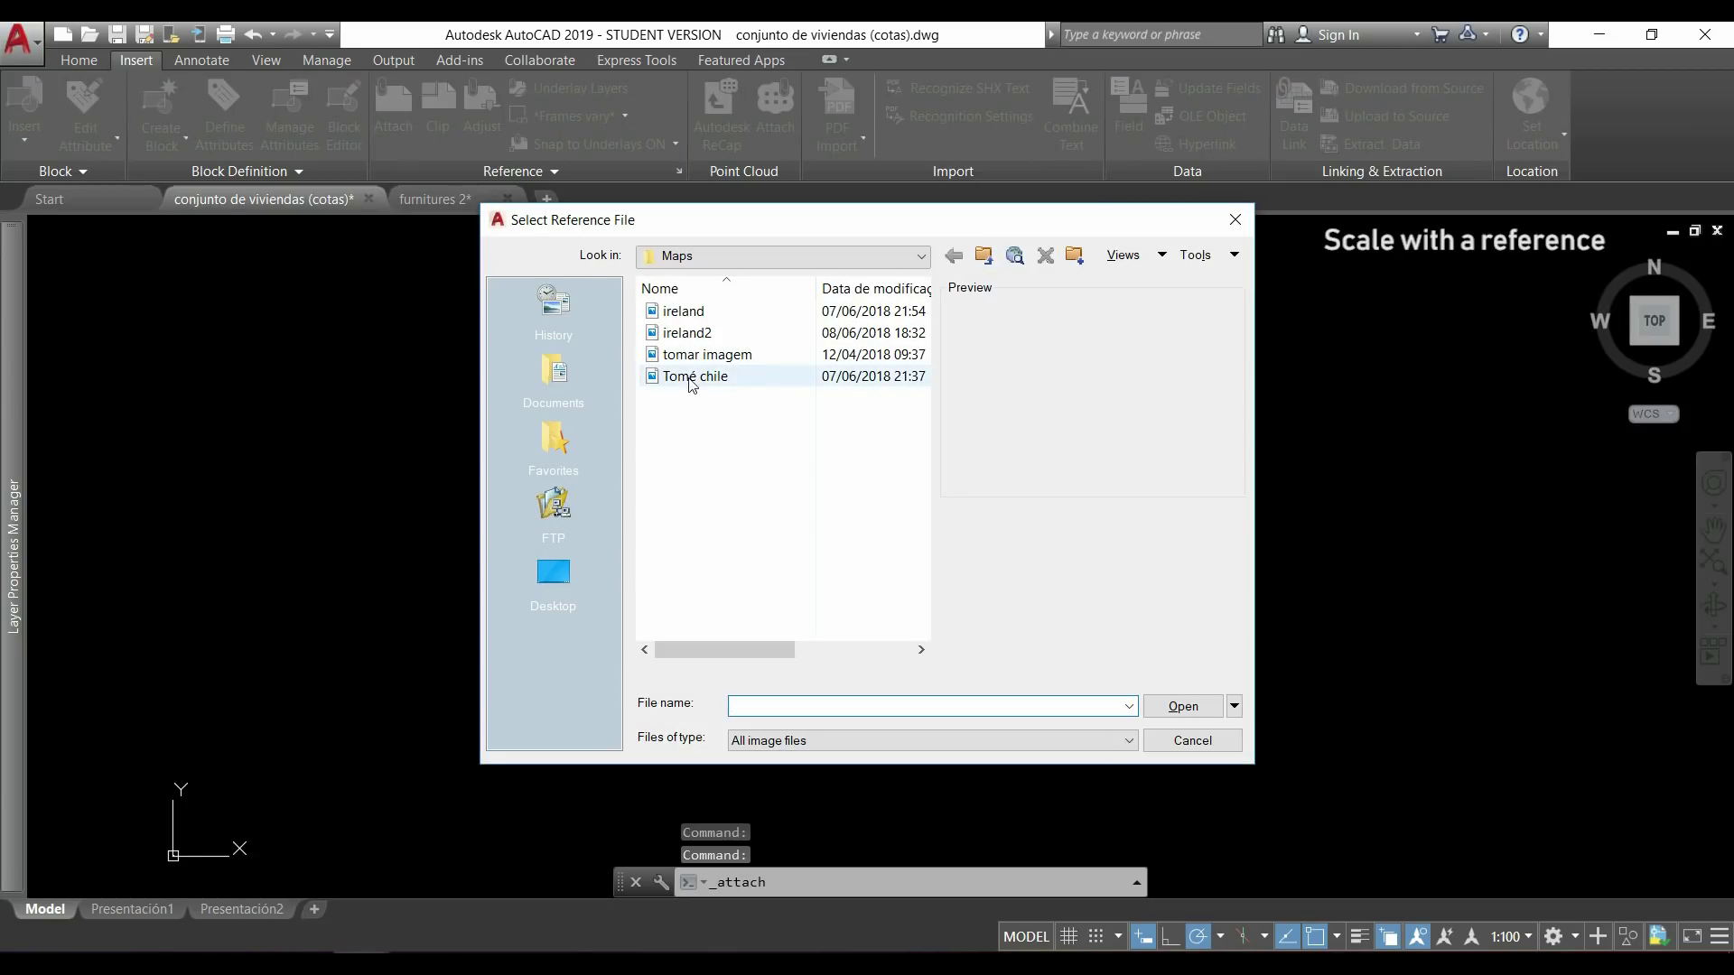
left_click(696, 377)
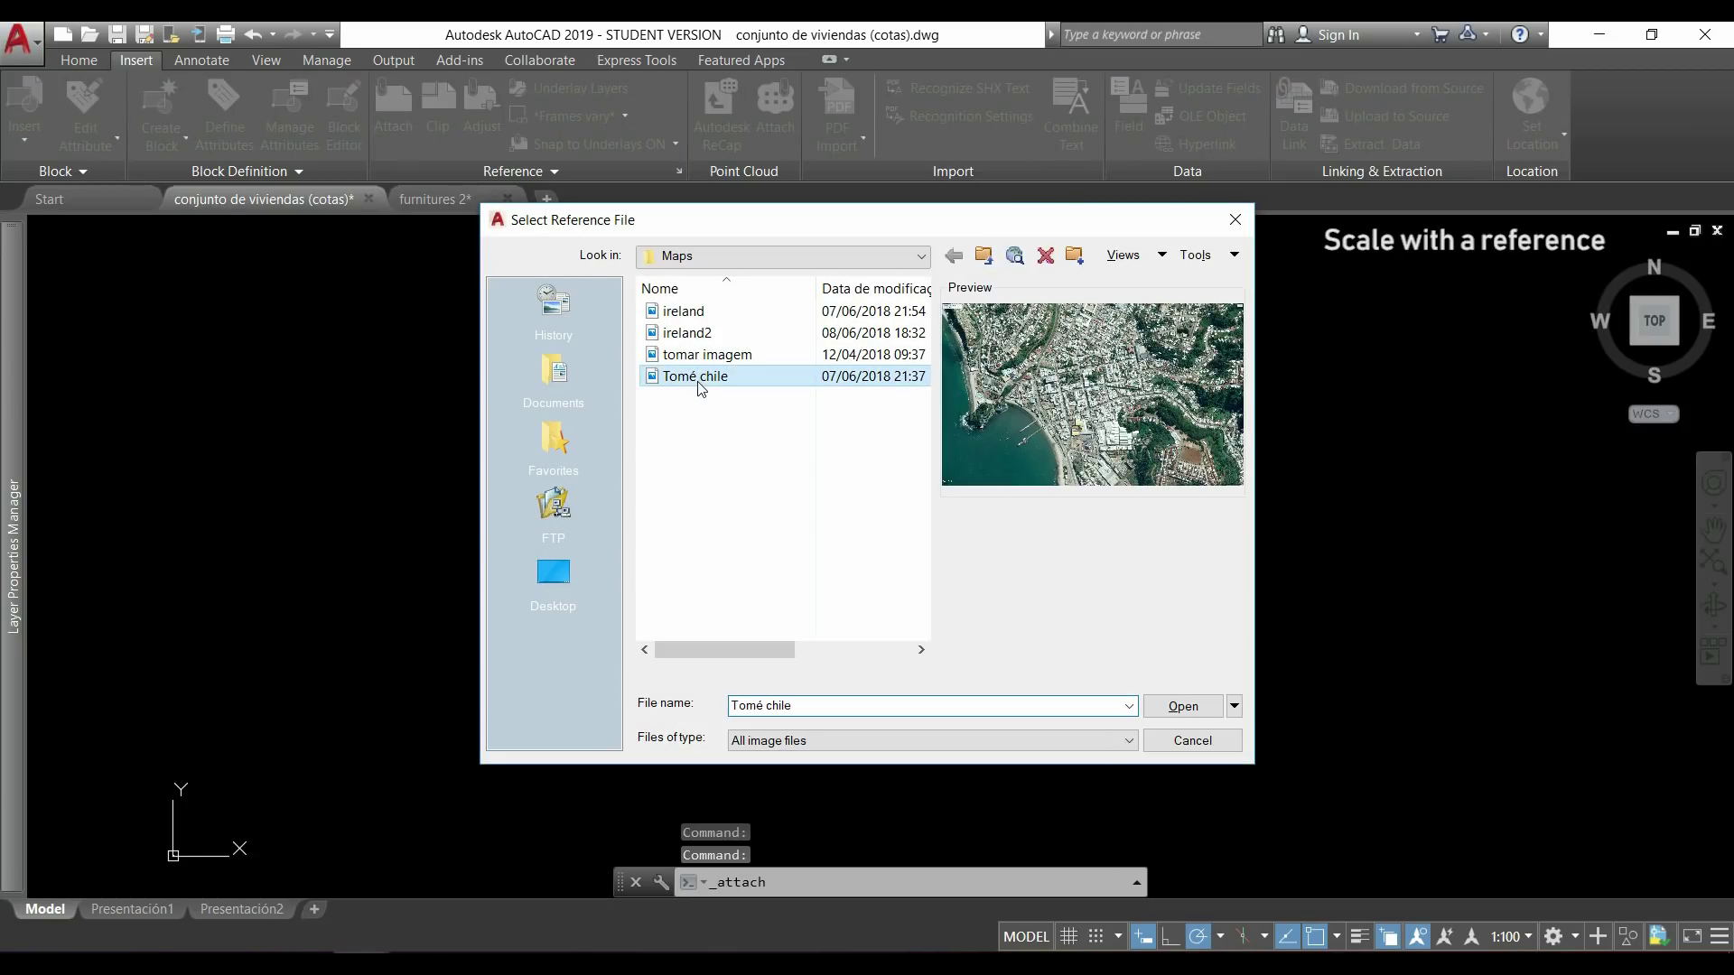
left_click(1183, 707)
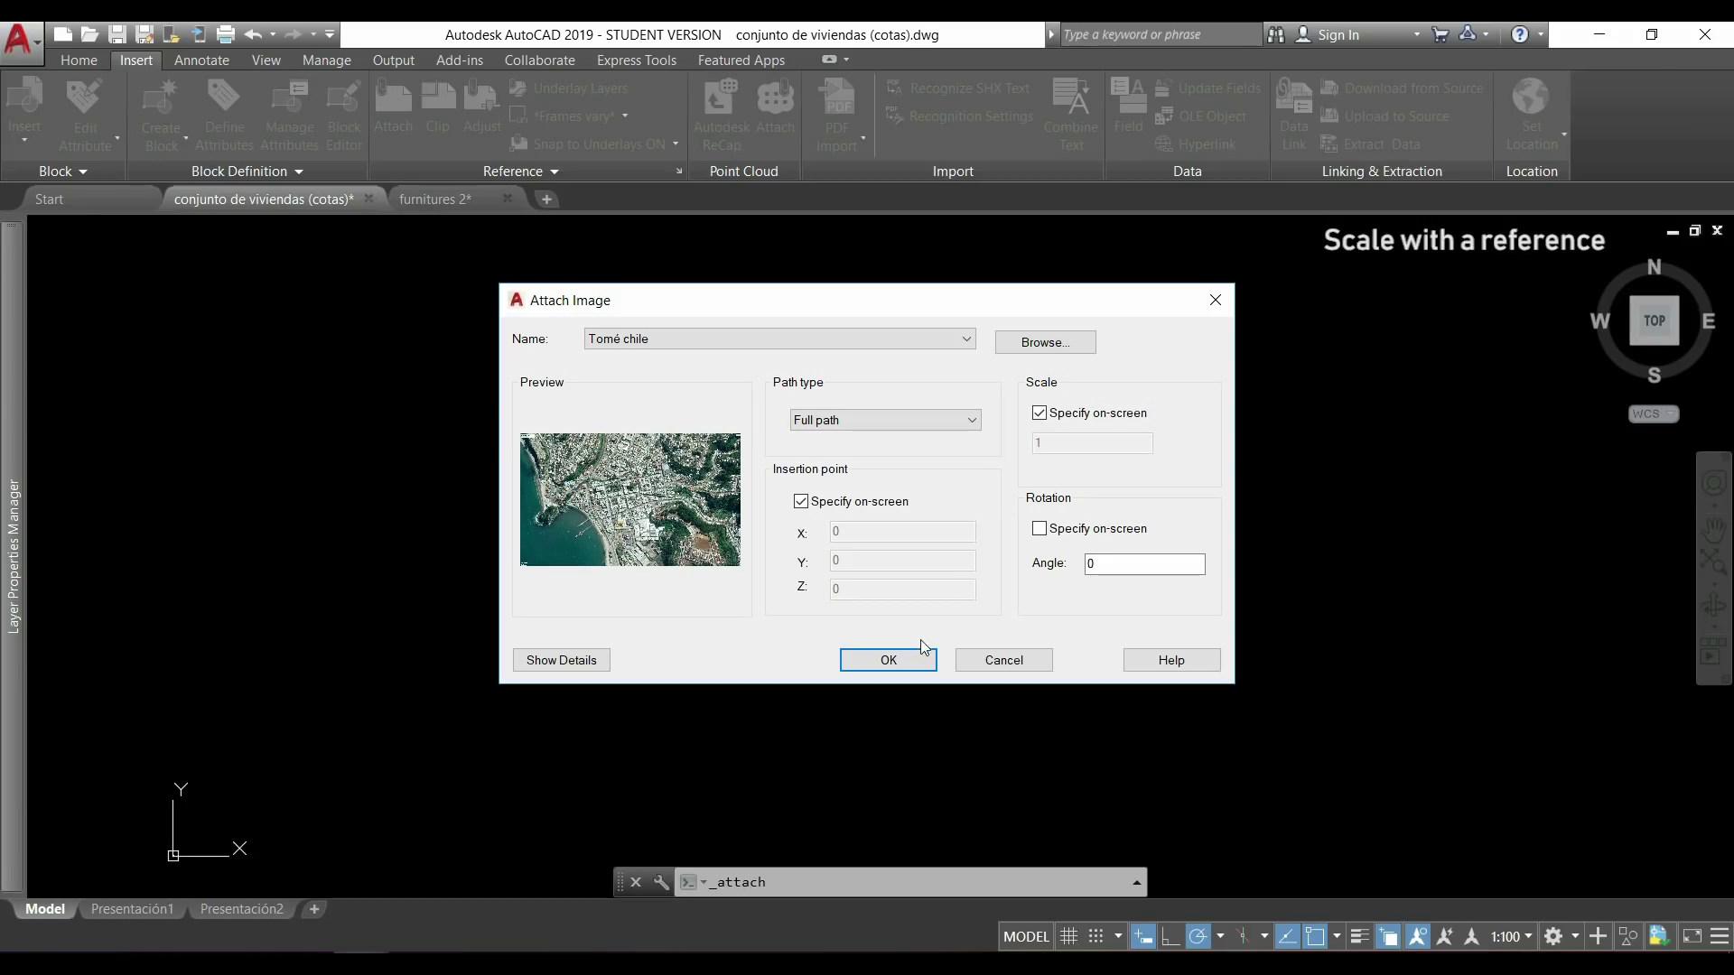
- Accept the Attach Image settings, place the photo at scale 1, and zoom to it
left_click(888, 661)
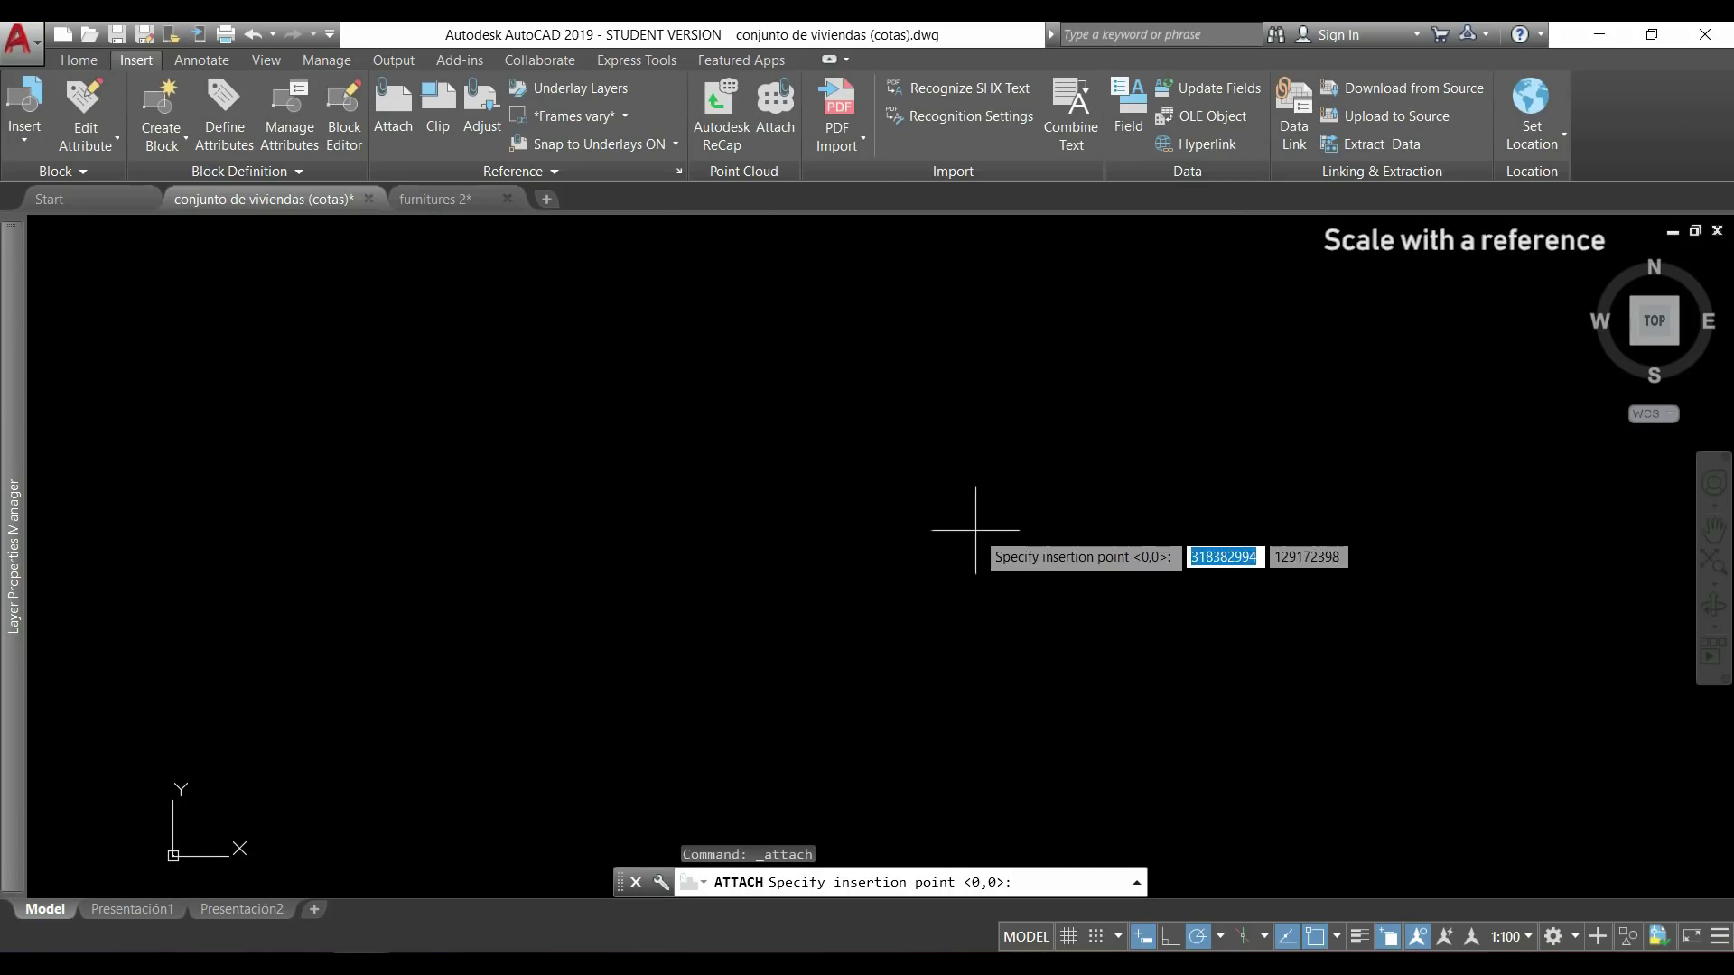
left_click(935, 518)
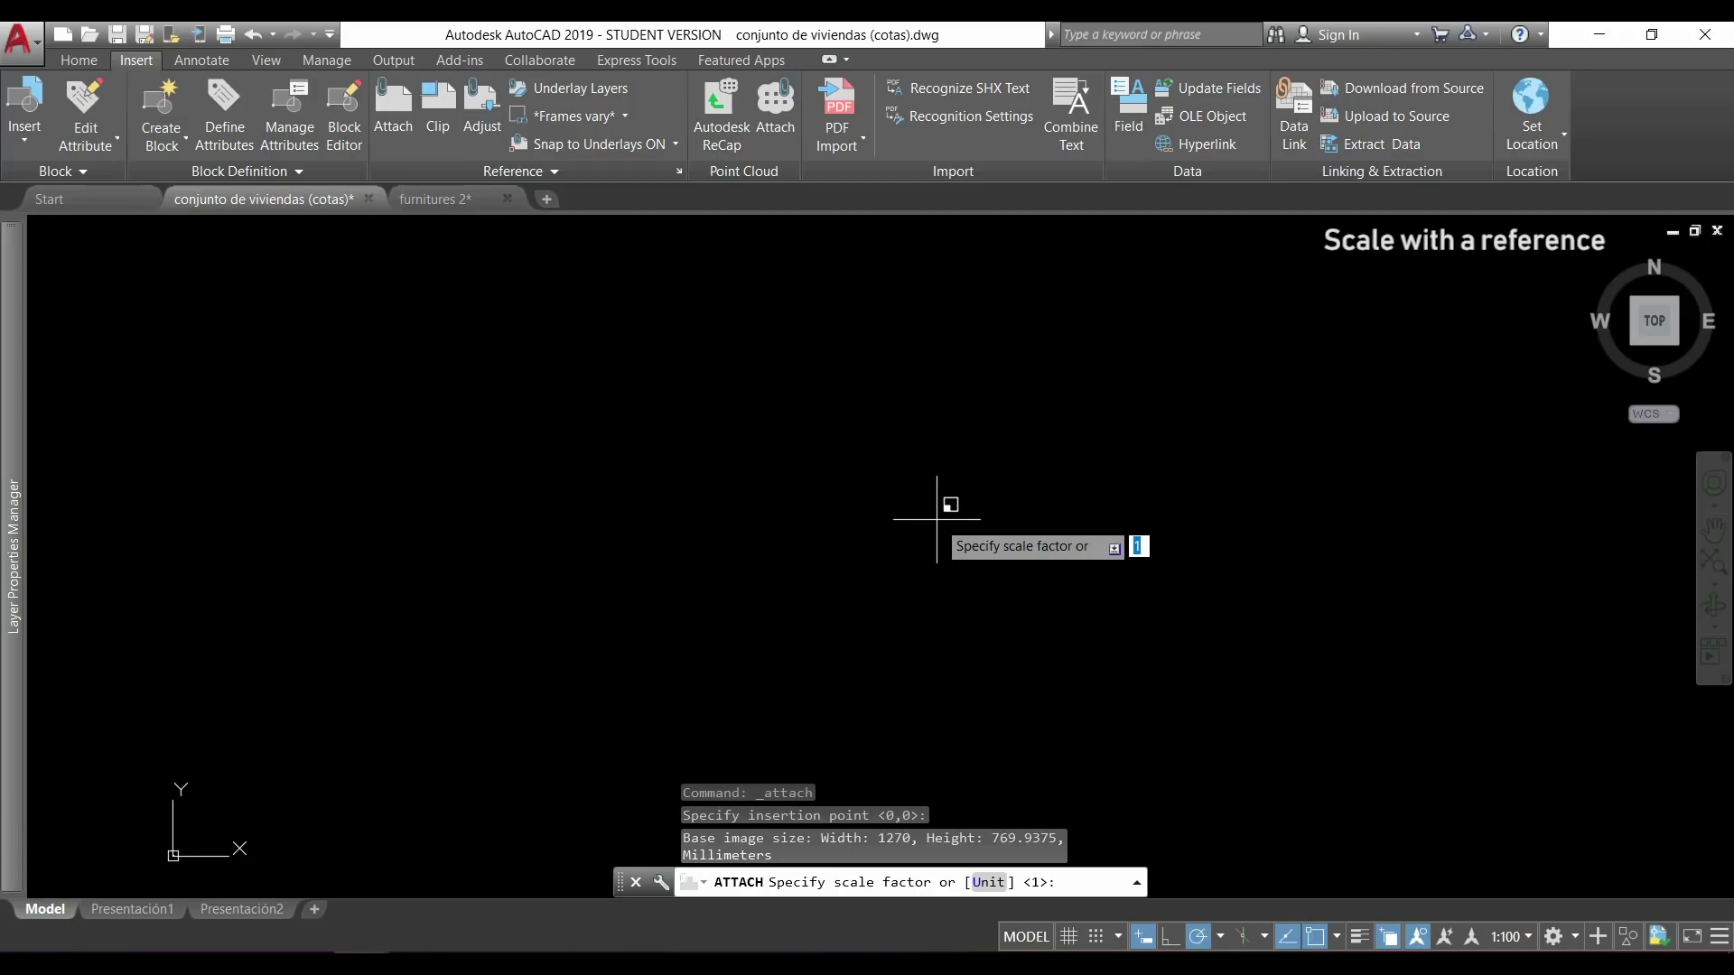
key("Return")
scroll(937, 519, "up", 2)
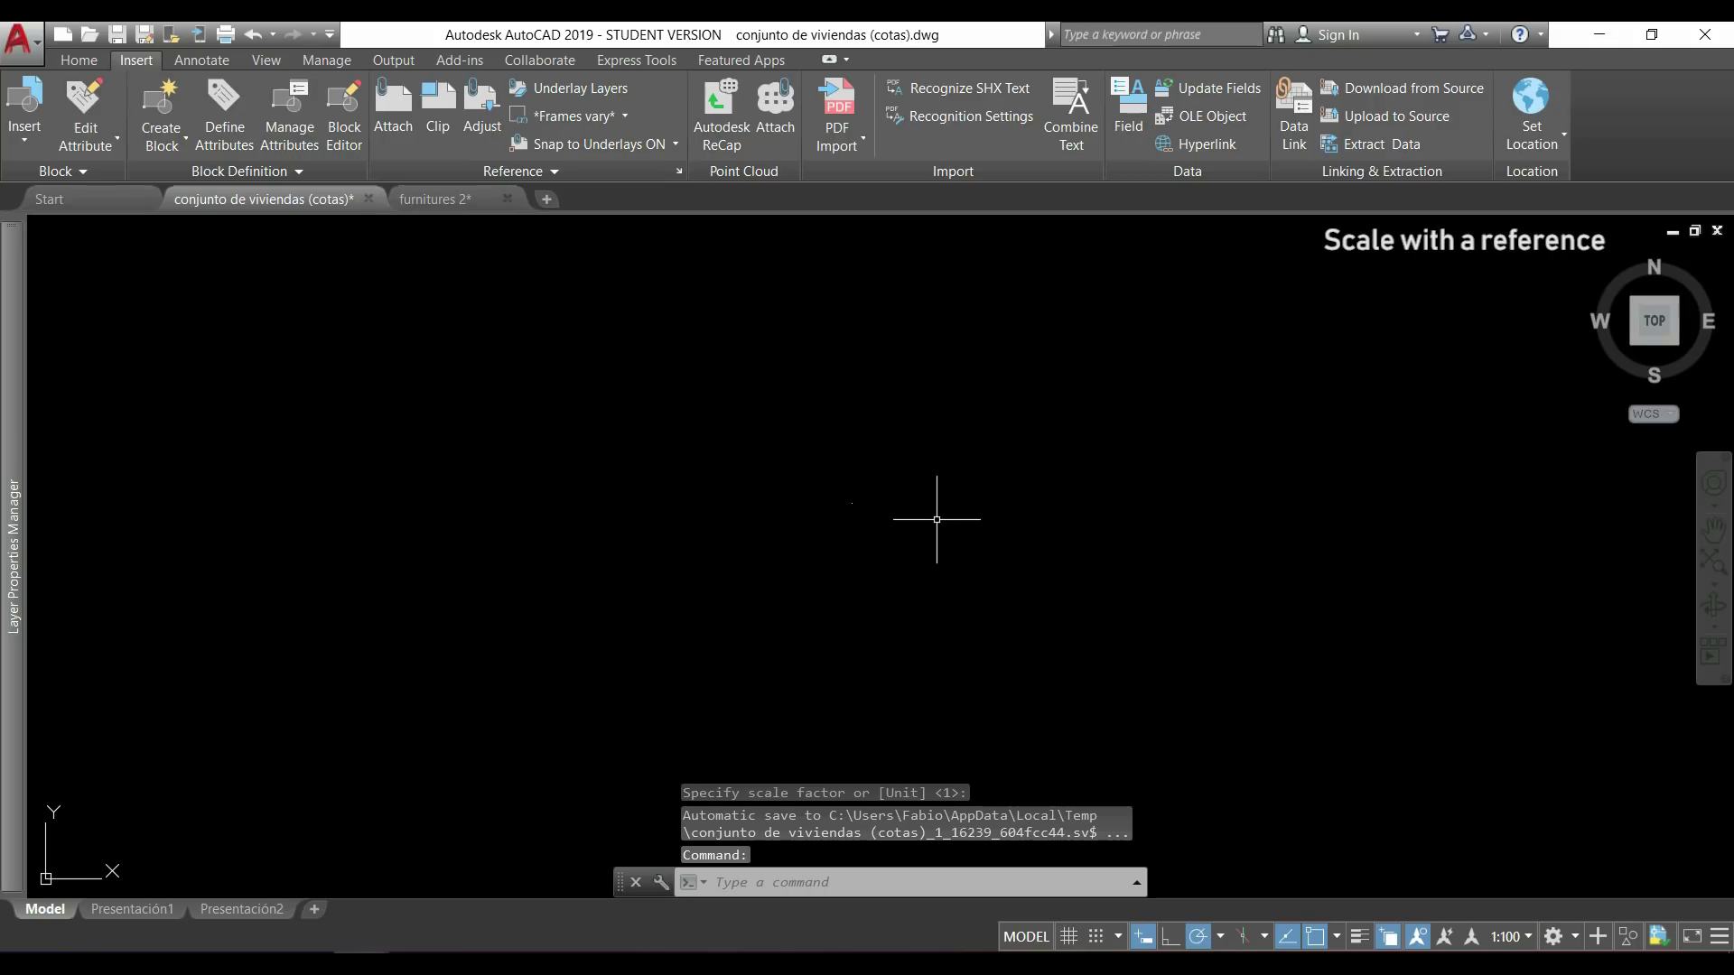
scroll(764, 512, "up", 8)
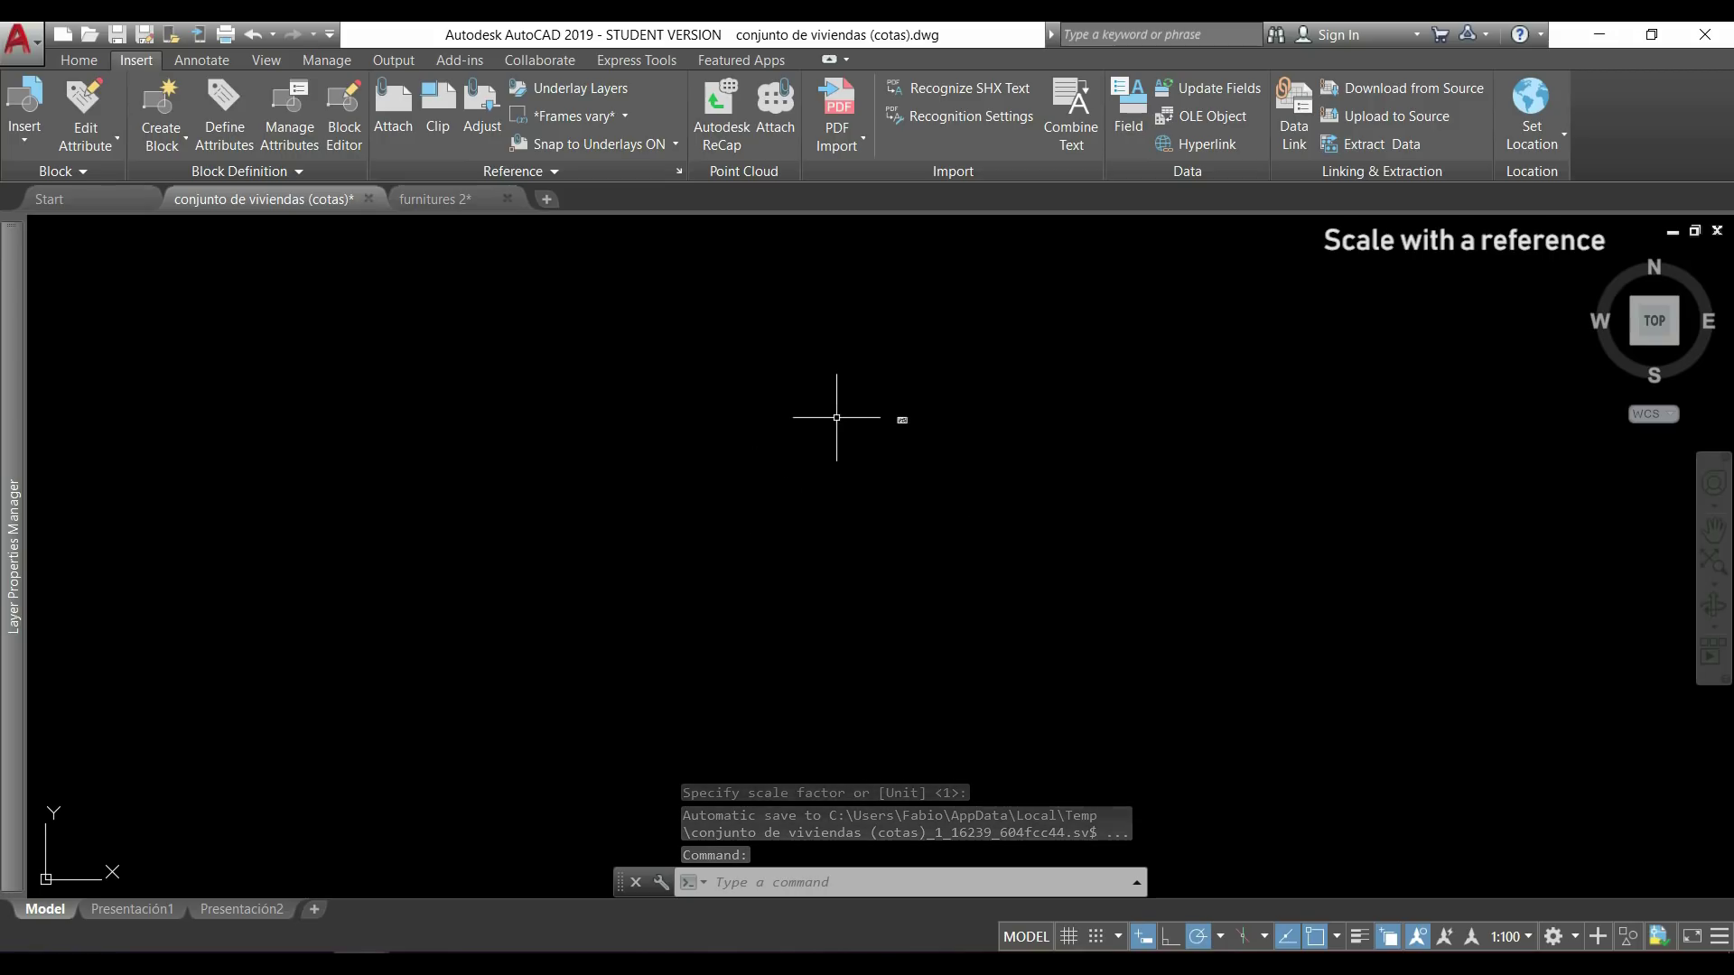
scroll(1328, 588, "up", 8)
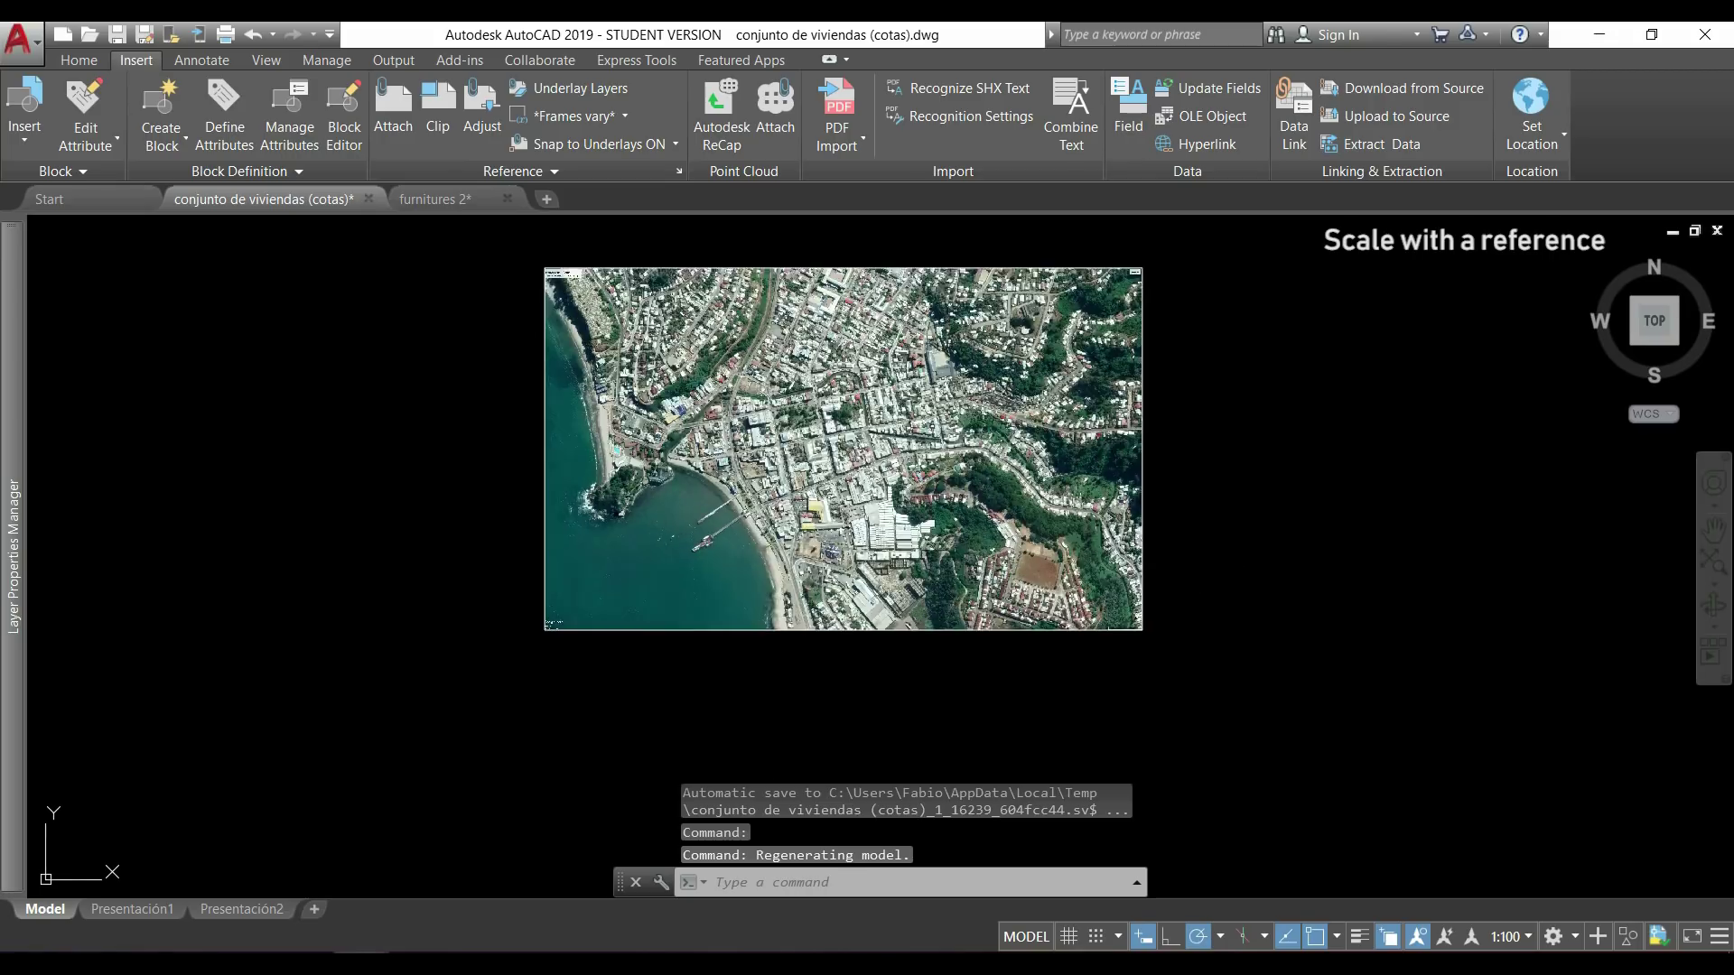
scroll(1029, 535, "down", 4)
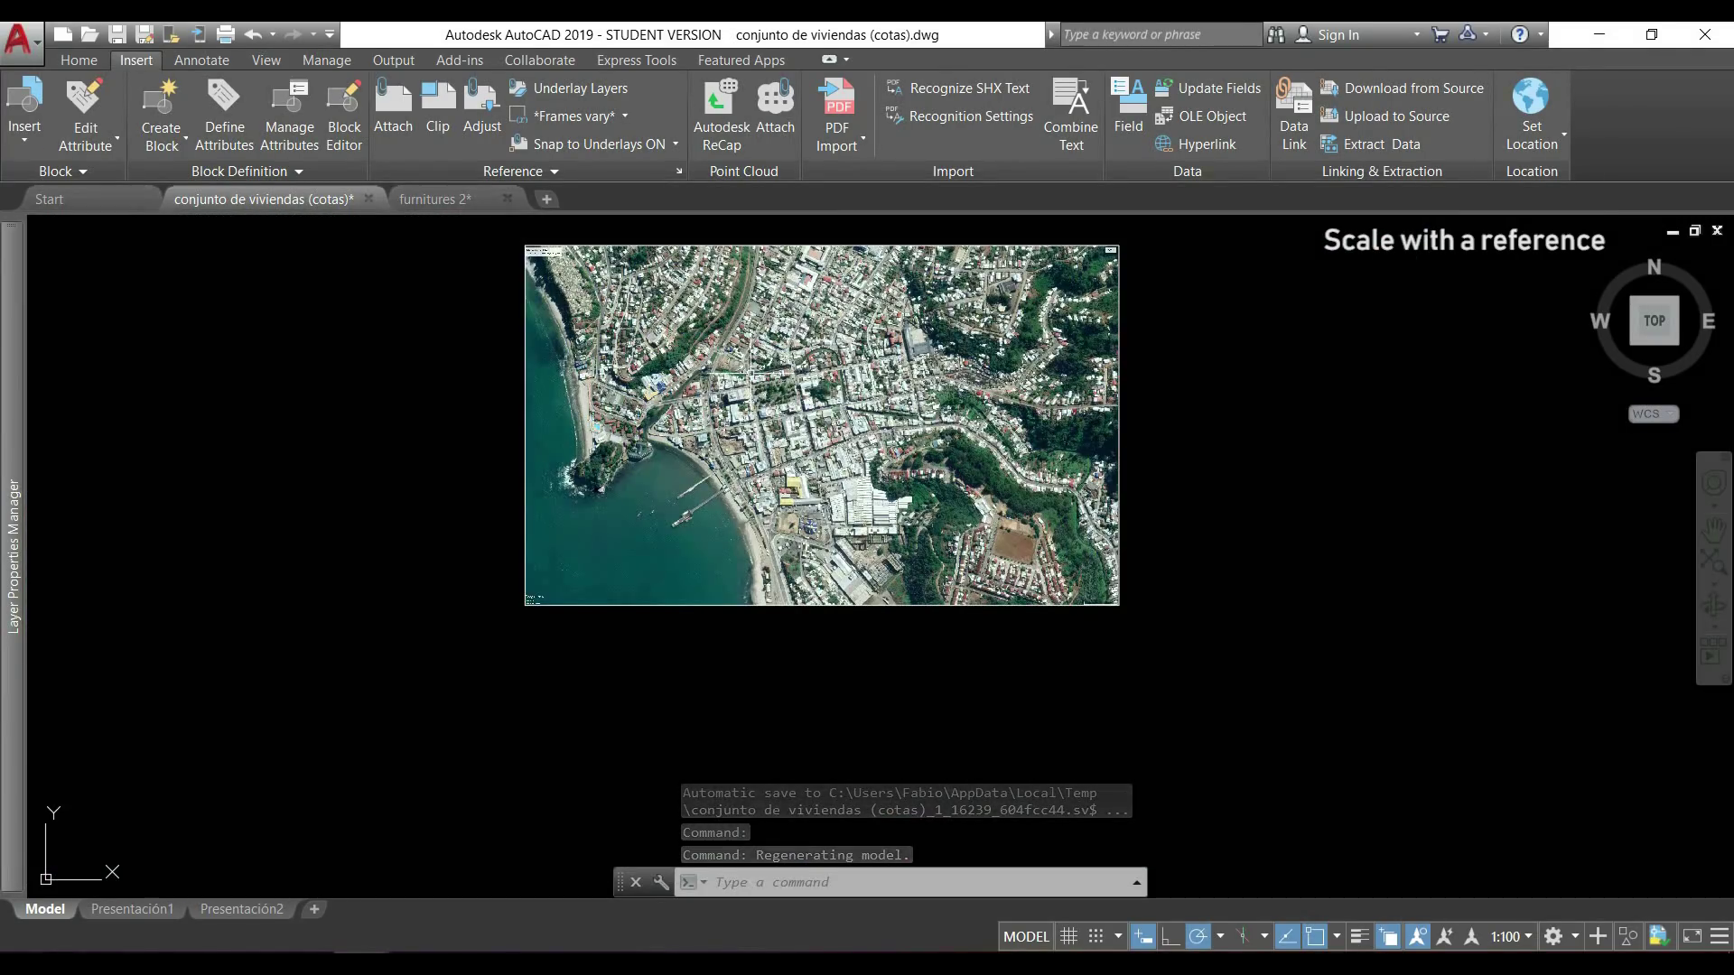
scroll(745, 365, "up", 2)
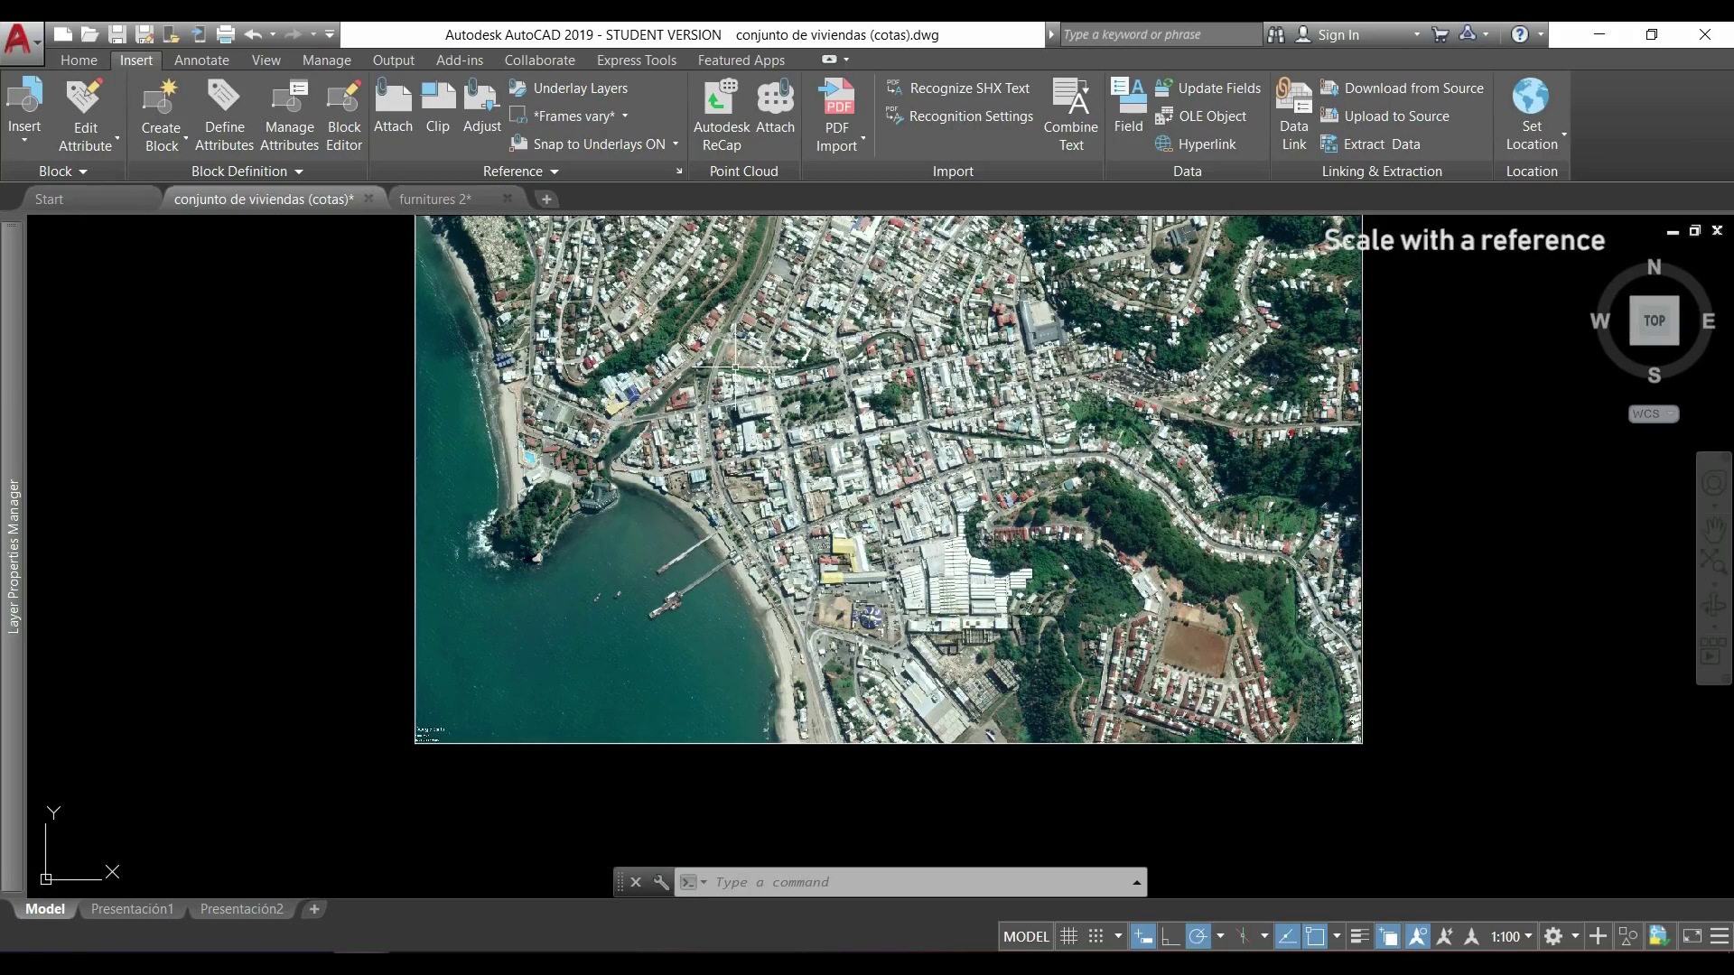
middle_click_drag(734, 370, 775, 438)
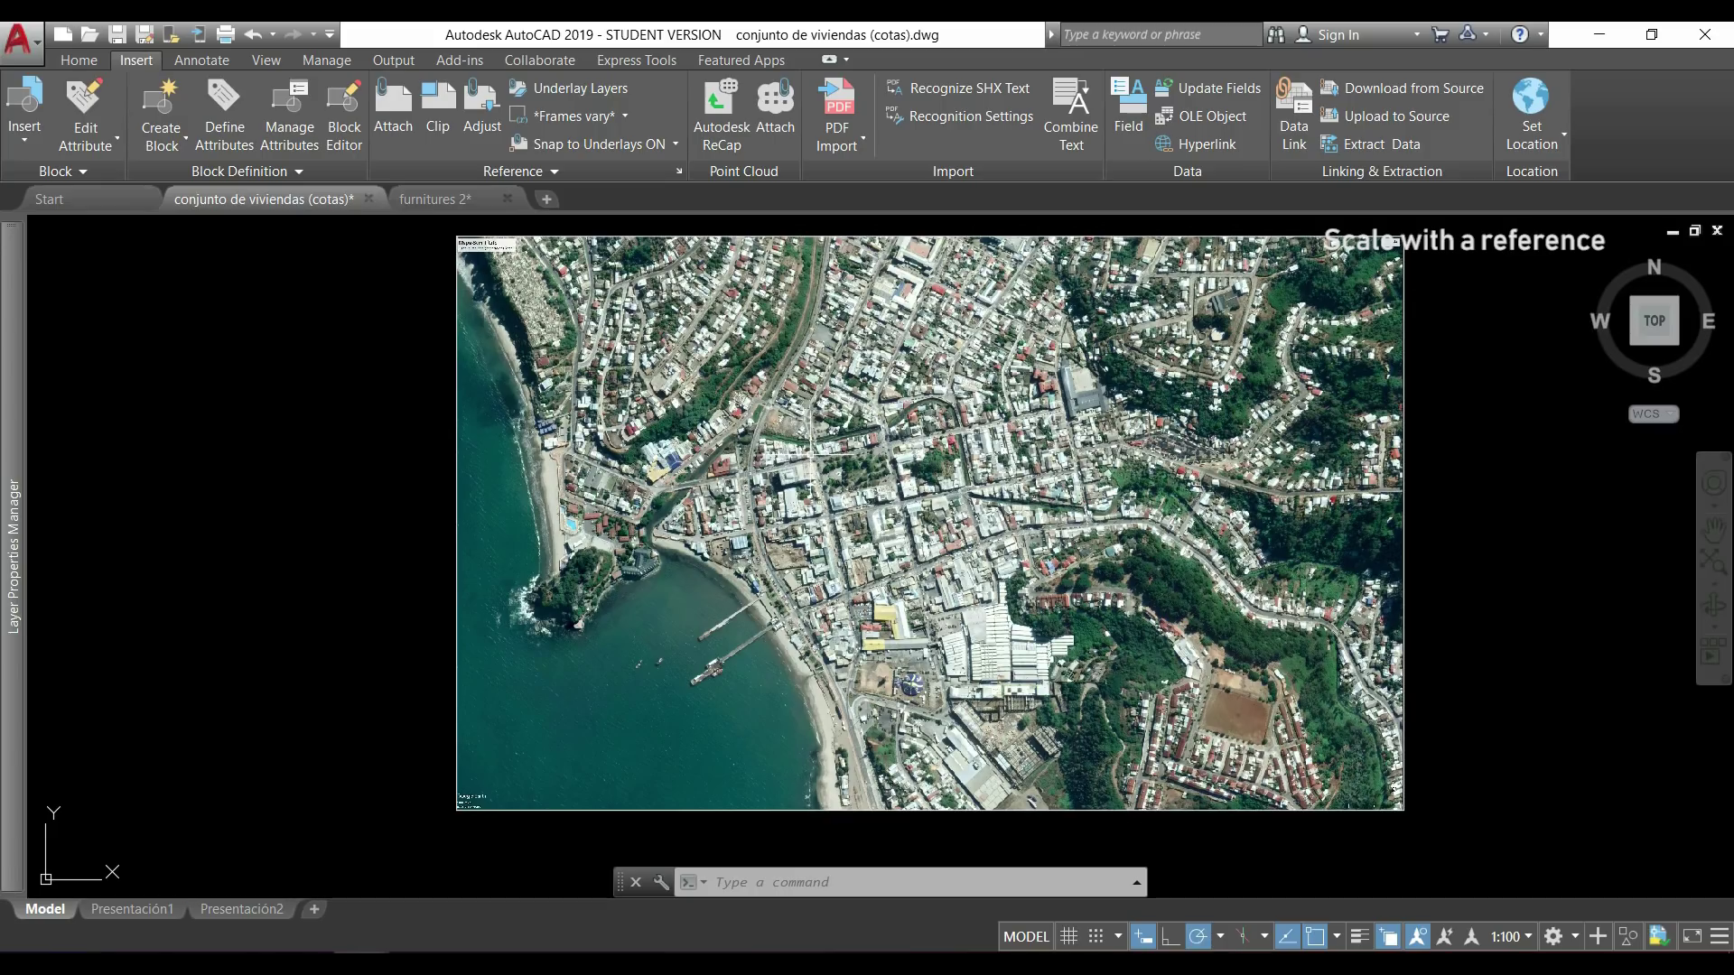
middle_click_drag(182, 279, 255, 321)
- Start SCALE on the aerial image with its lower-left corner as base point
type("SC")
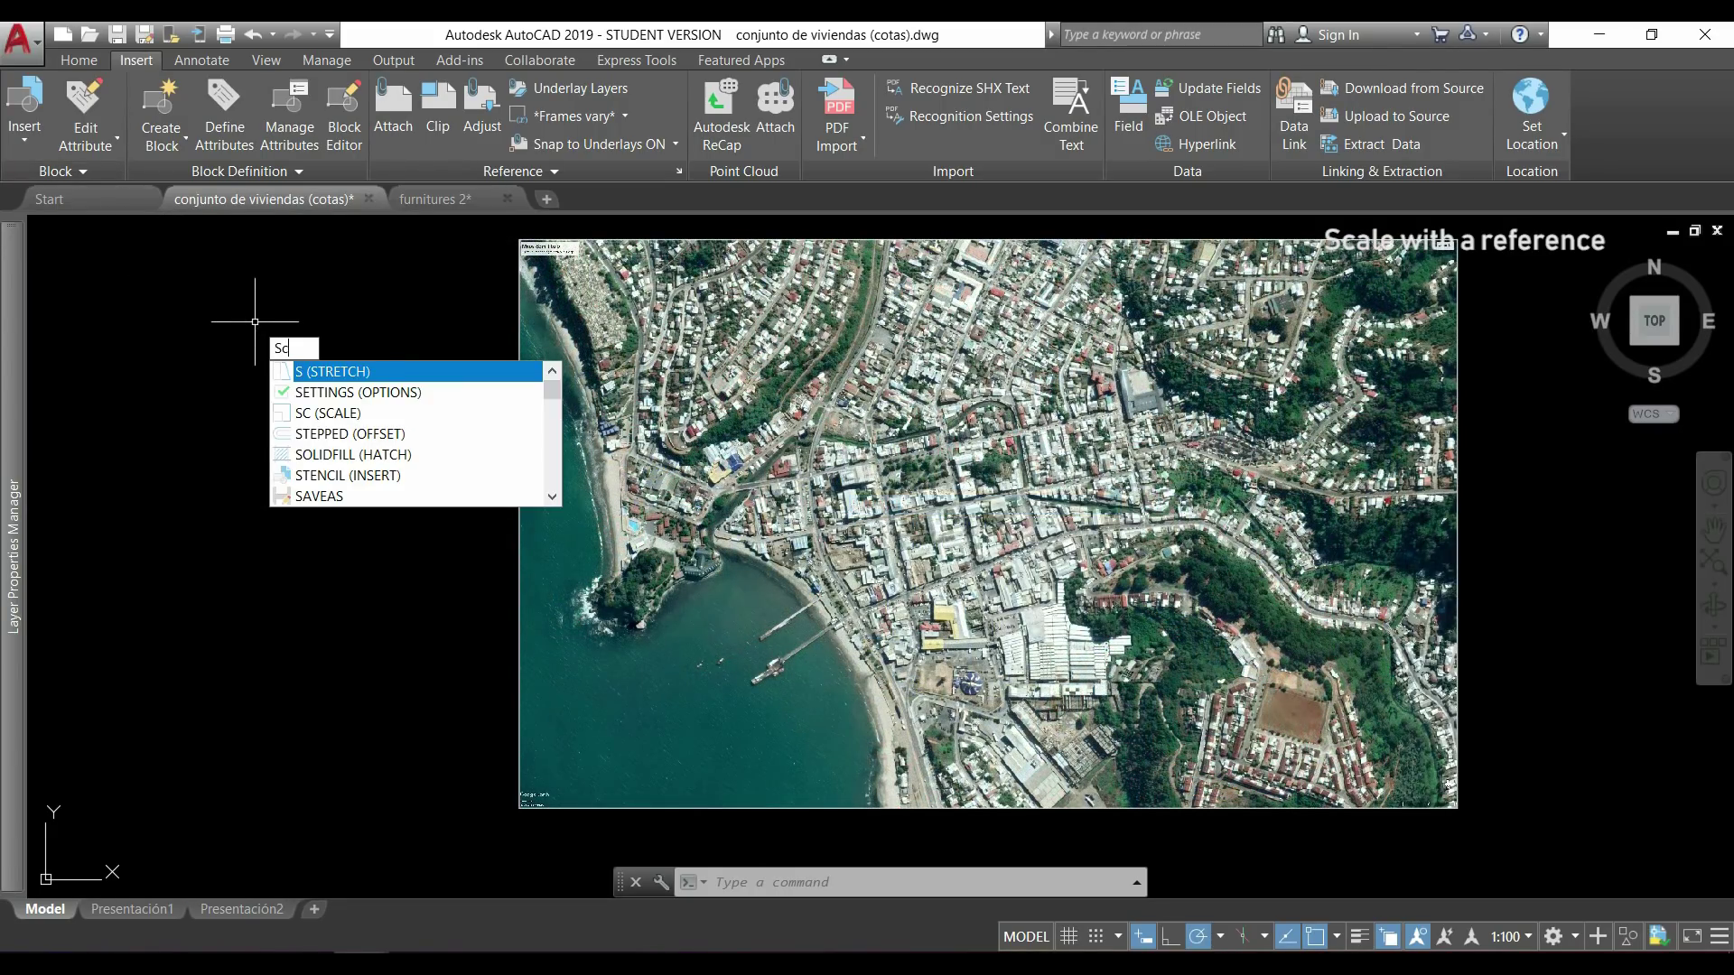
key("Return")
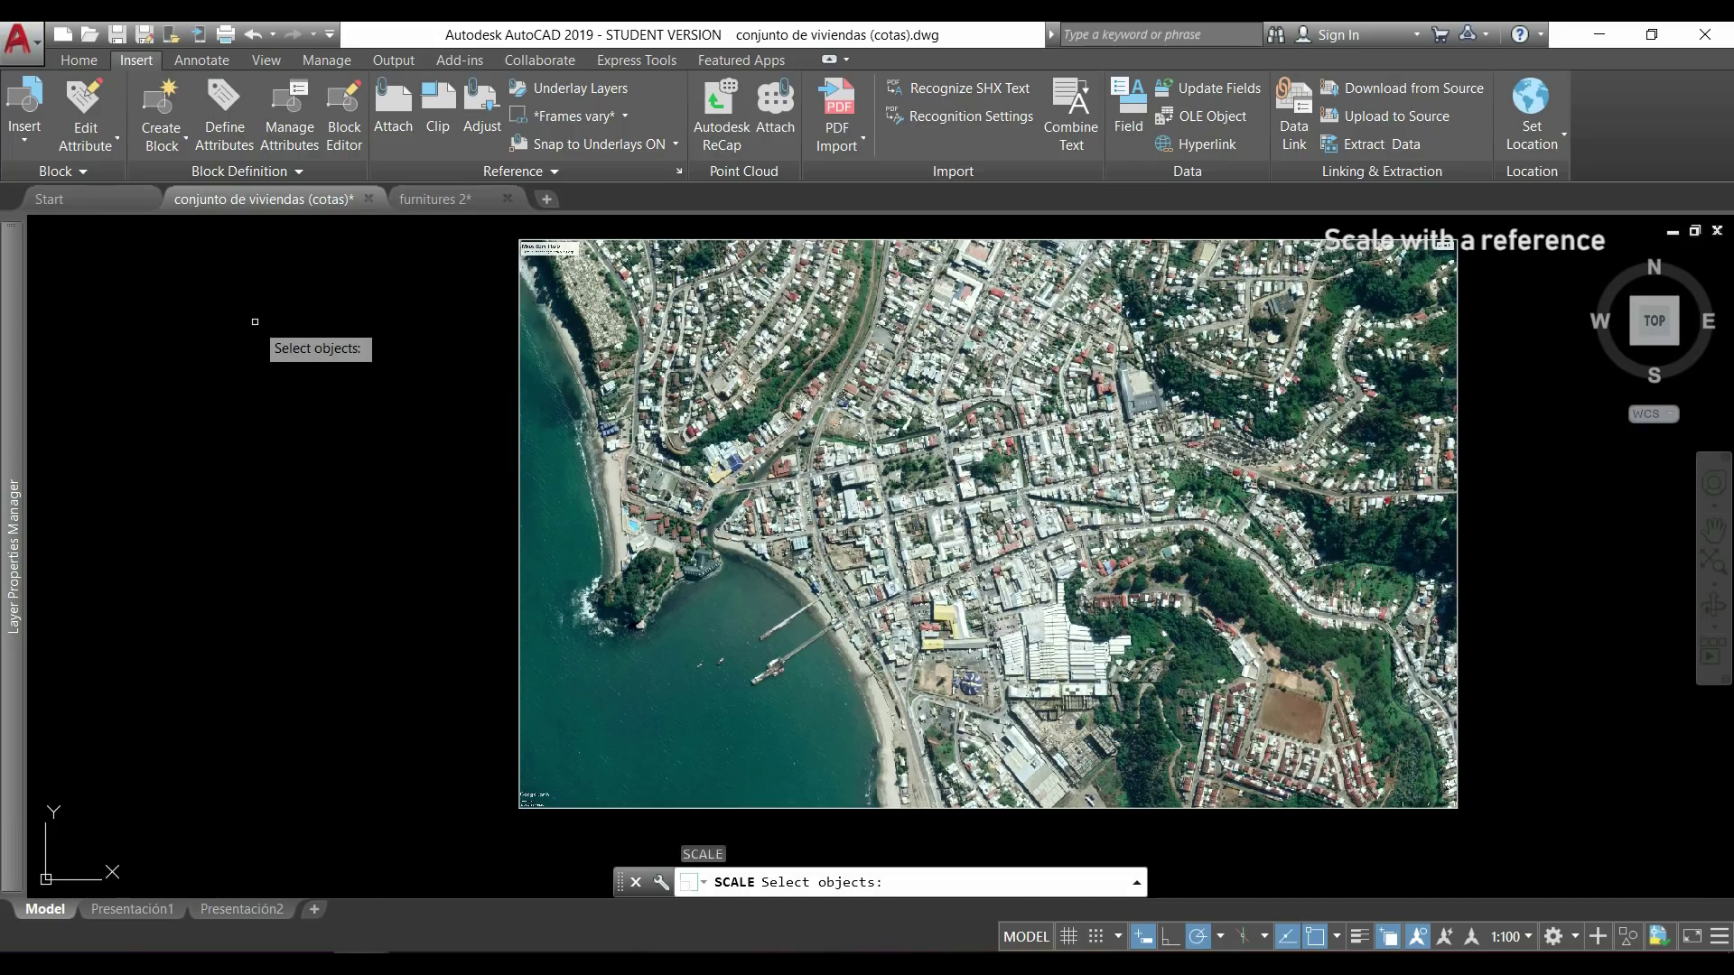
left_click(514, 334)
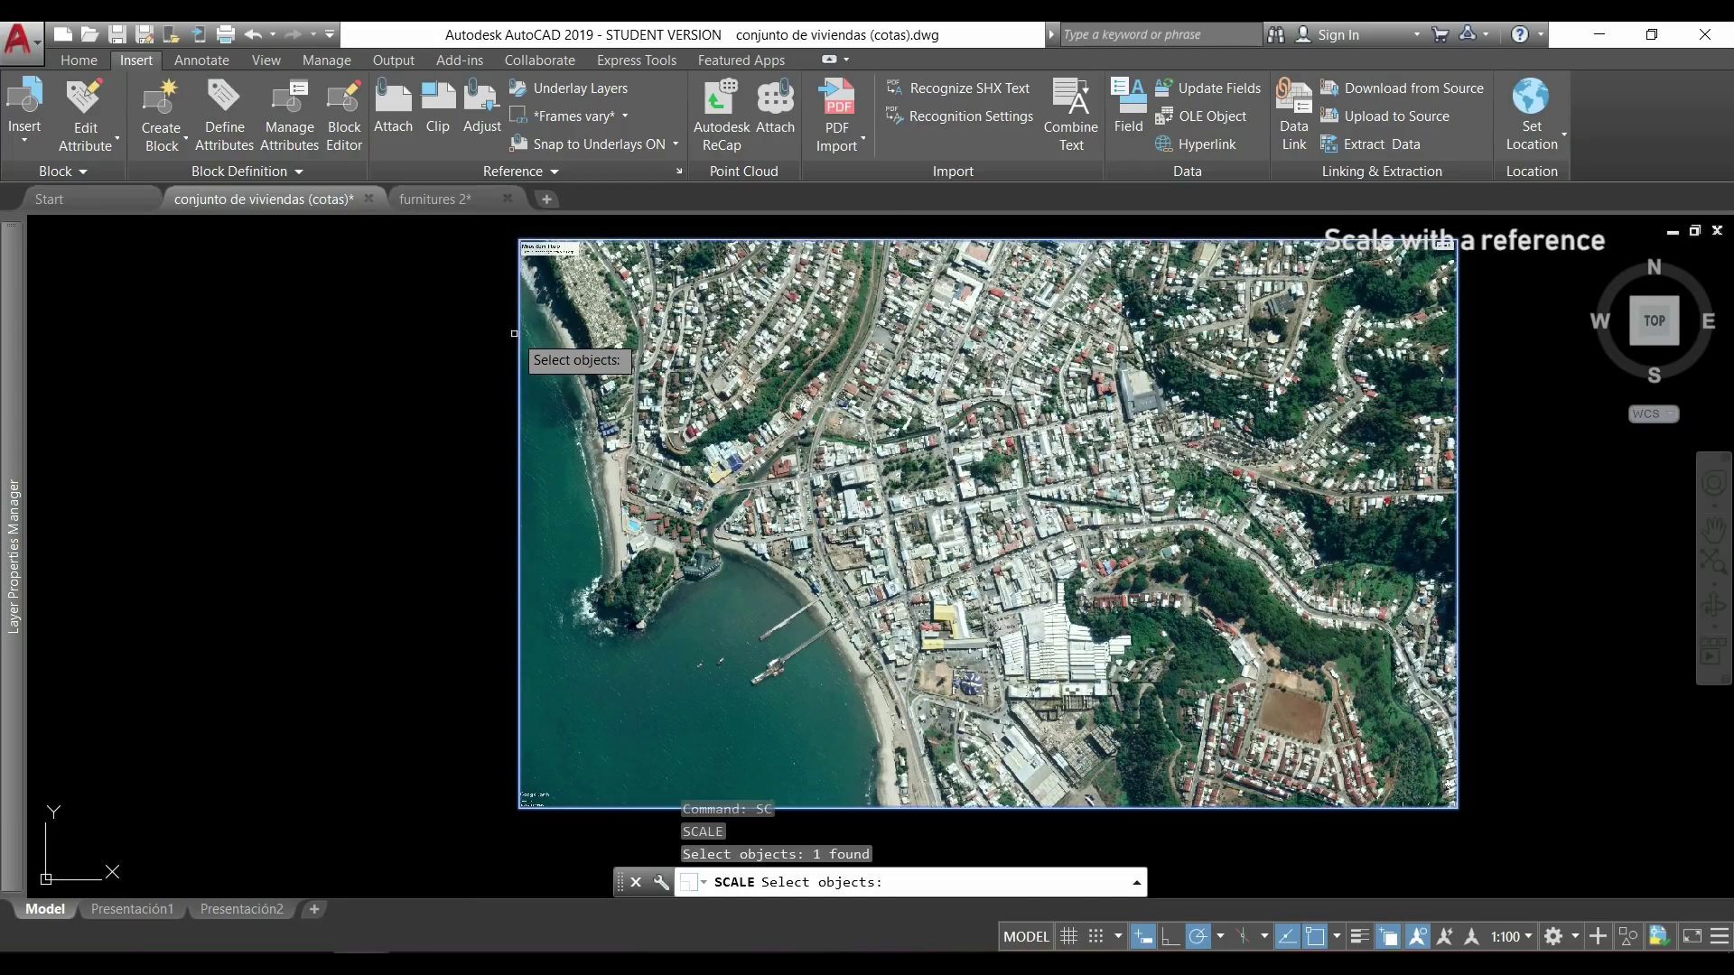
key("Return")
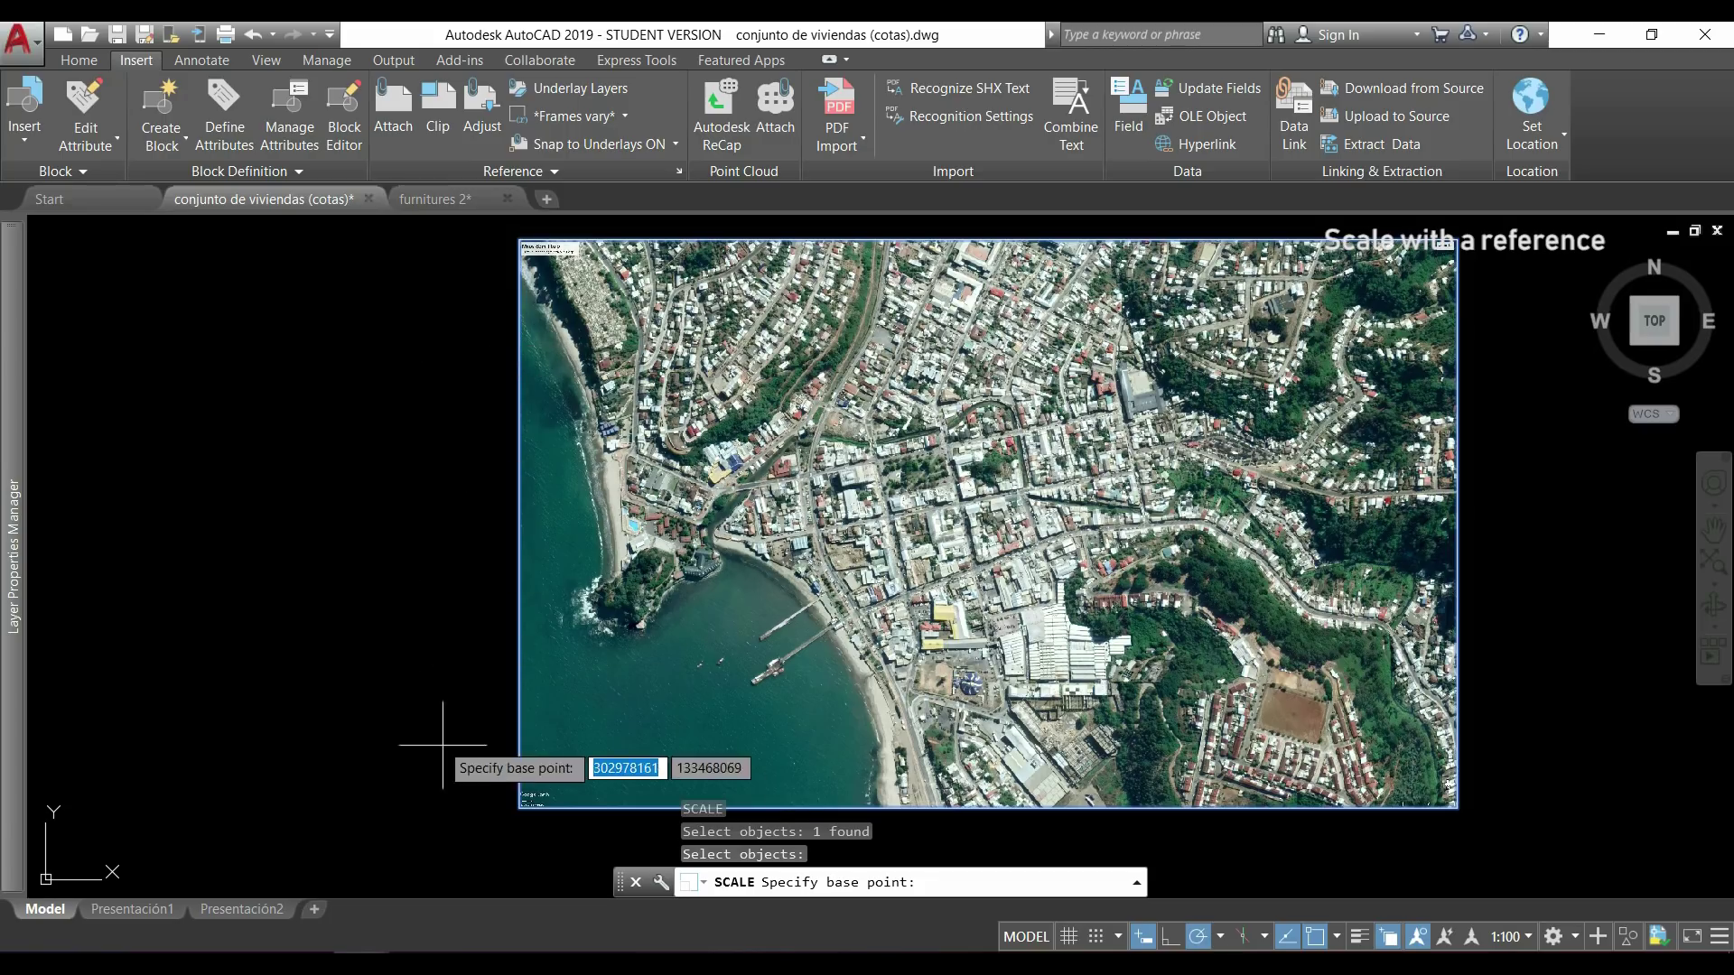
left_click(520, 808)
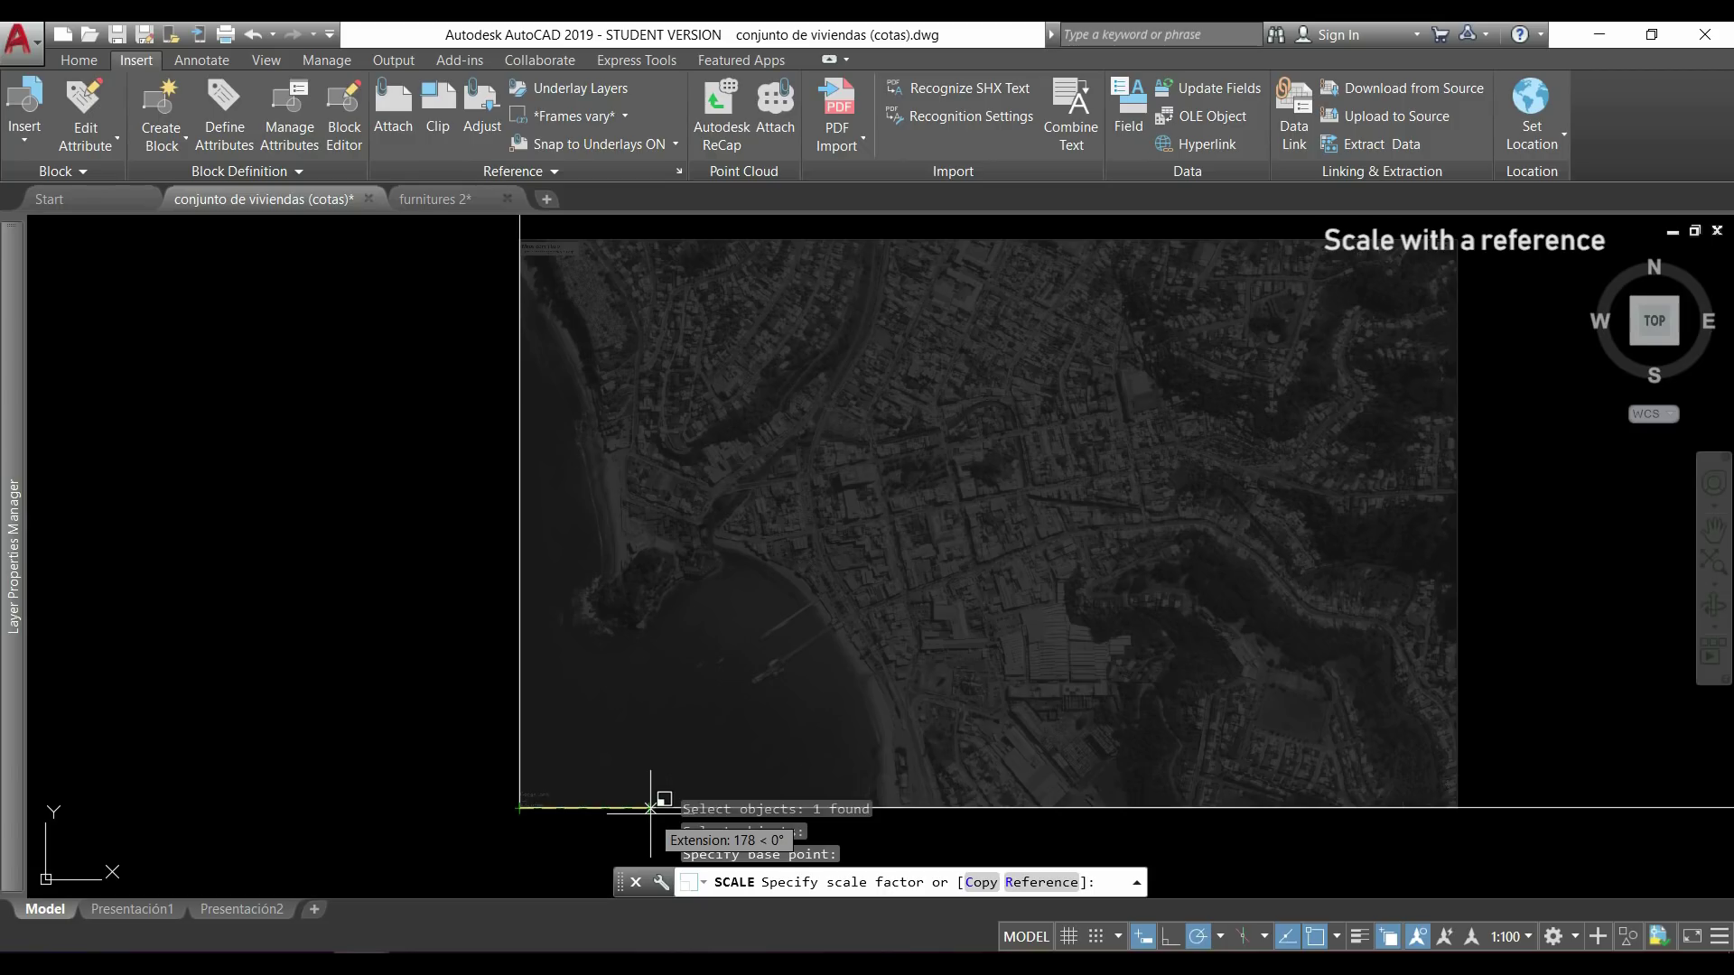
- Use the Reference option, pick the reference points, and enter 140 as the new length
type("r")
key("Return")
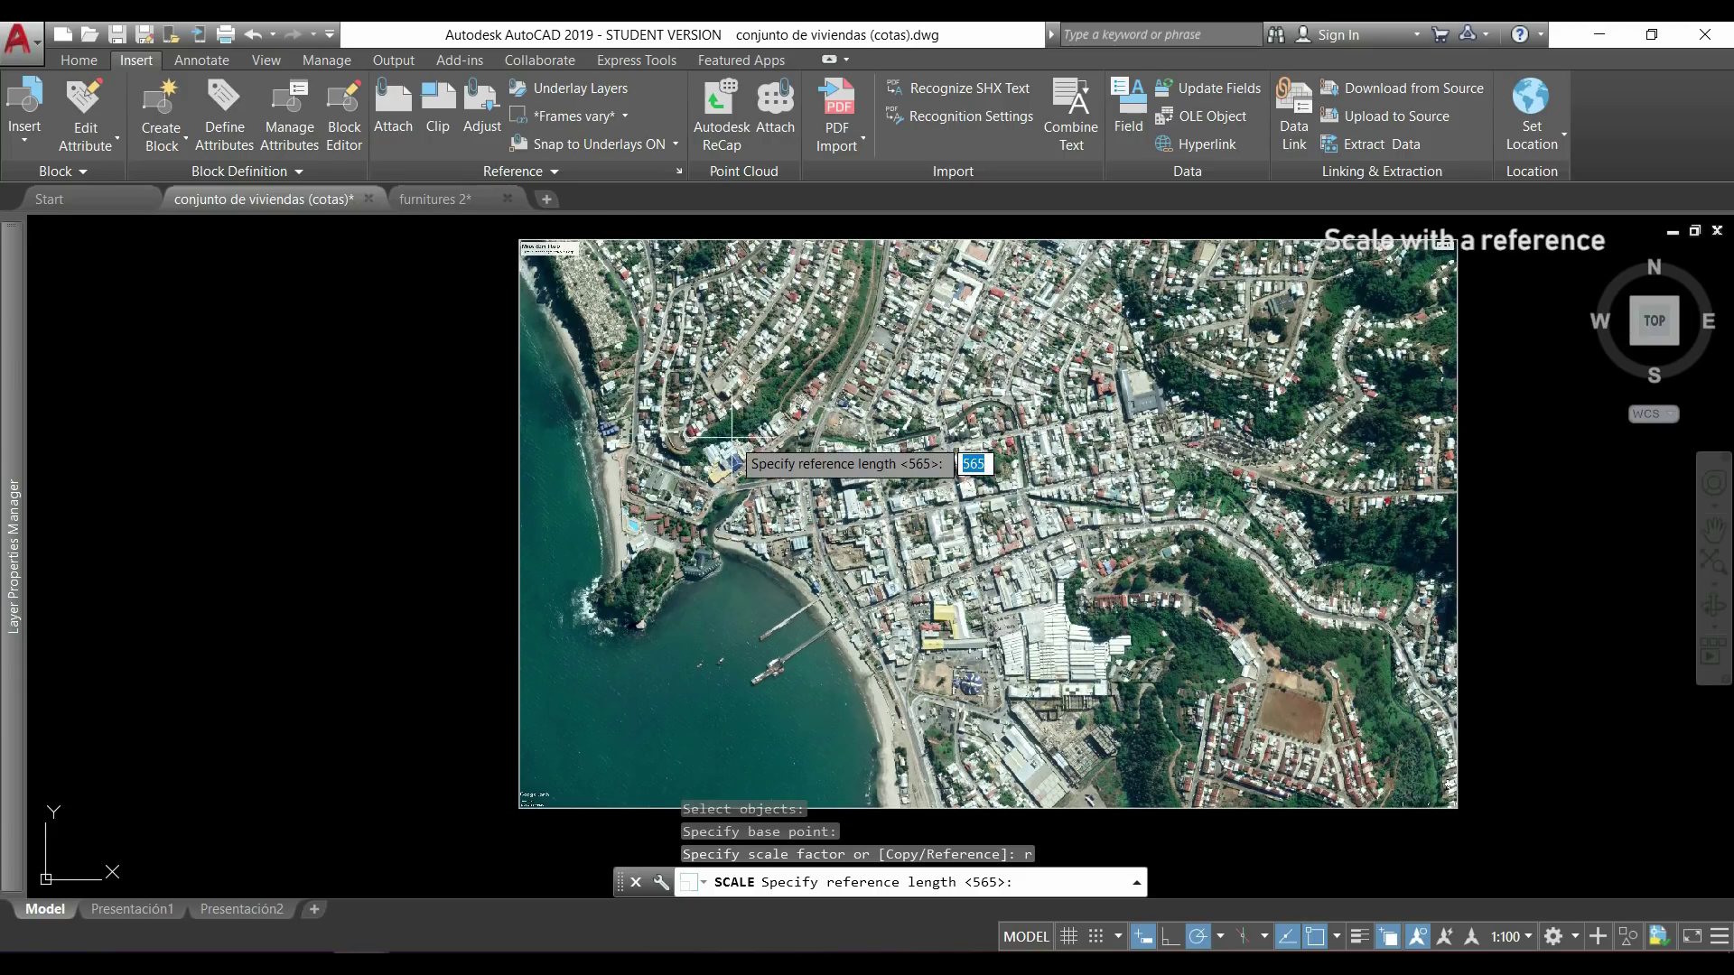
scroll(636, 445, "up", 5)
scroll(635, 451, "up", 6)
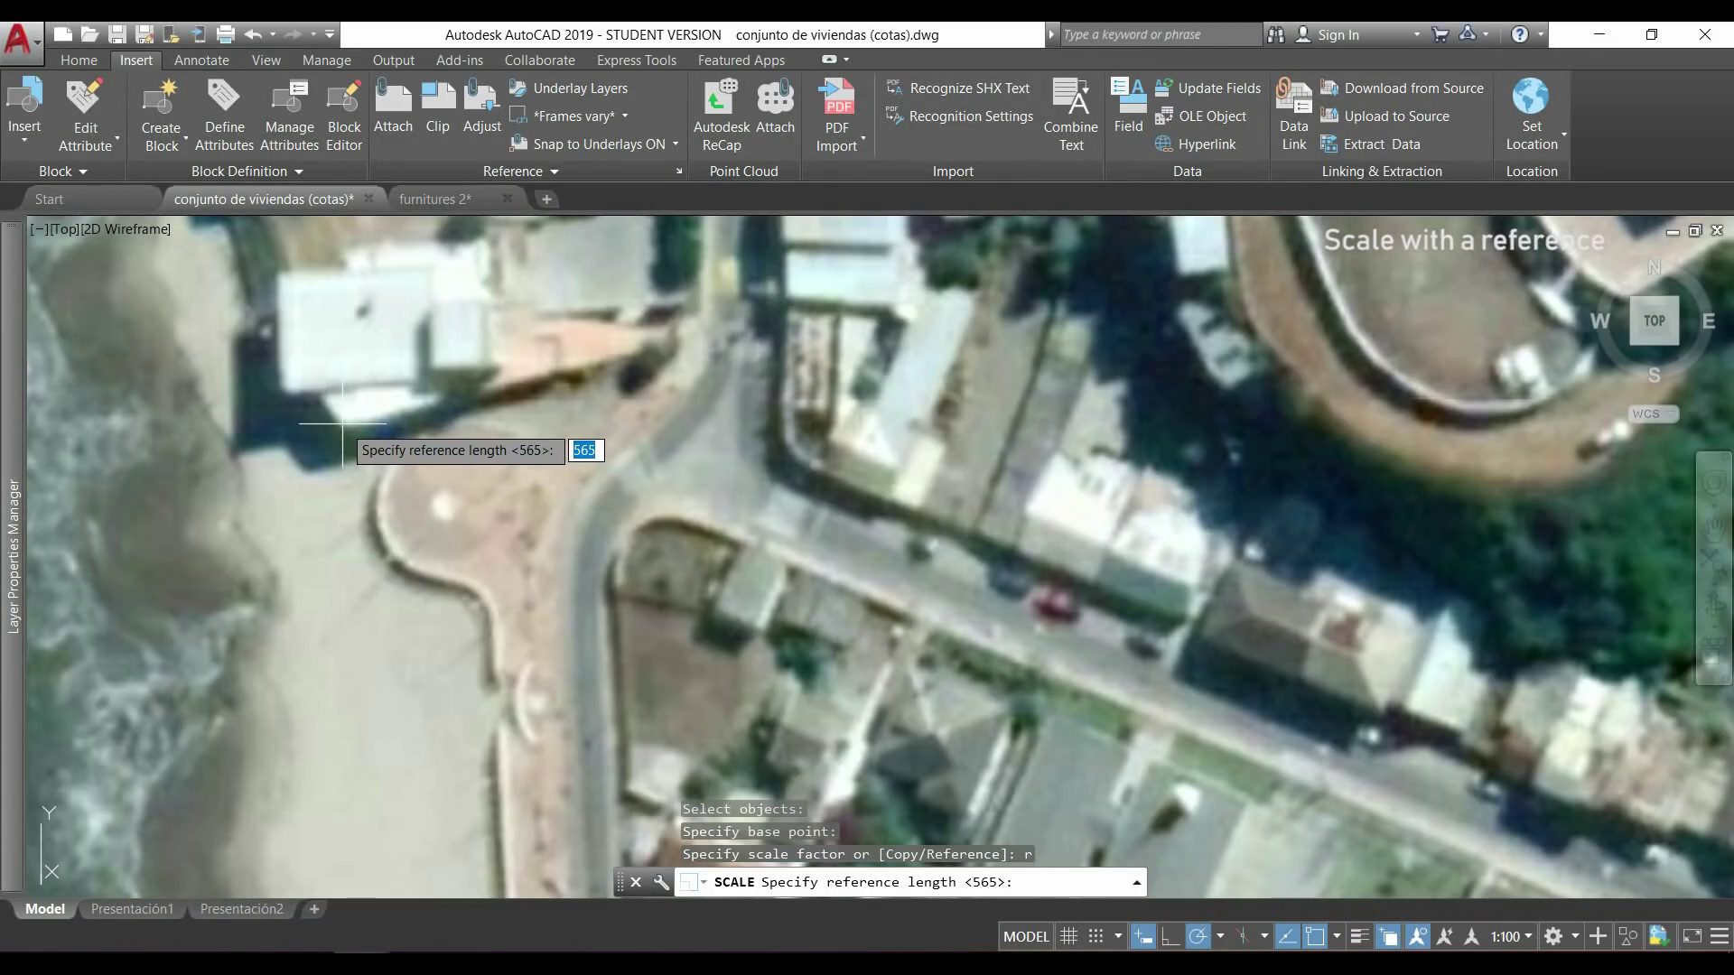
left_click(342, 427)
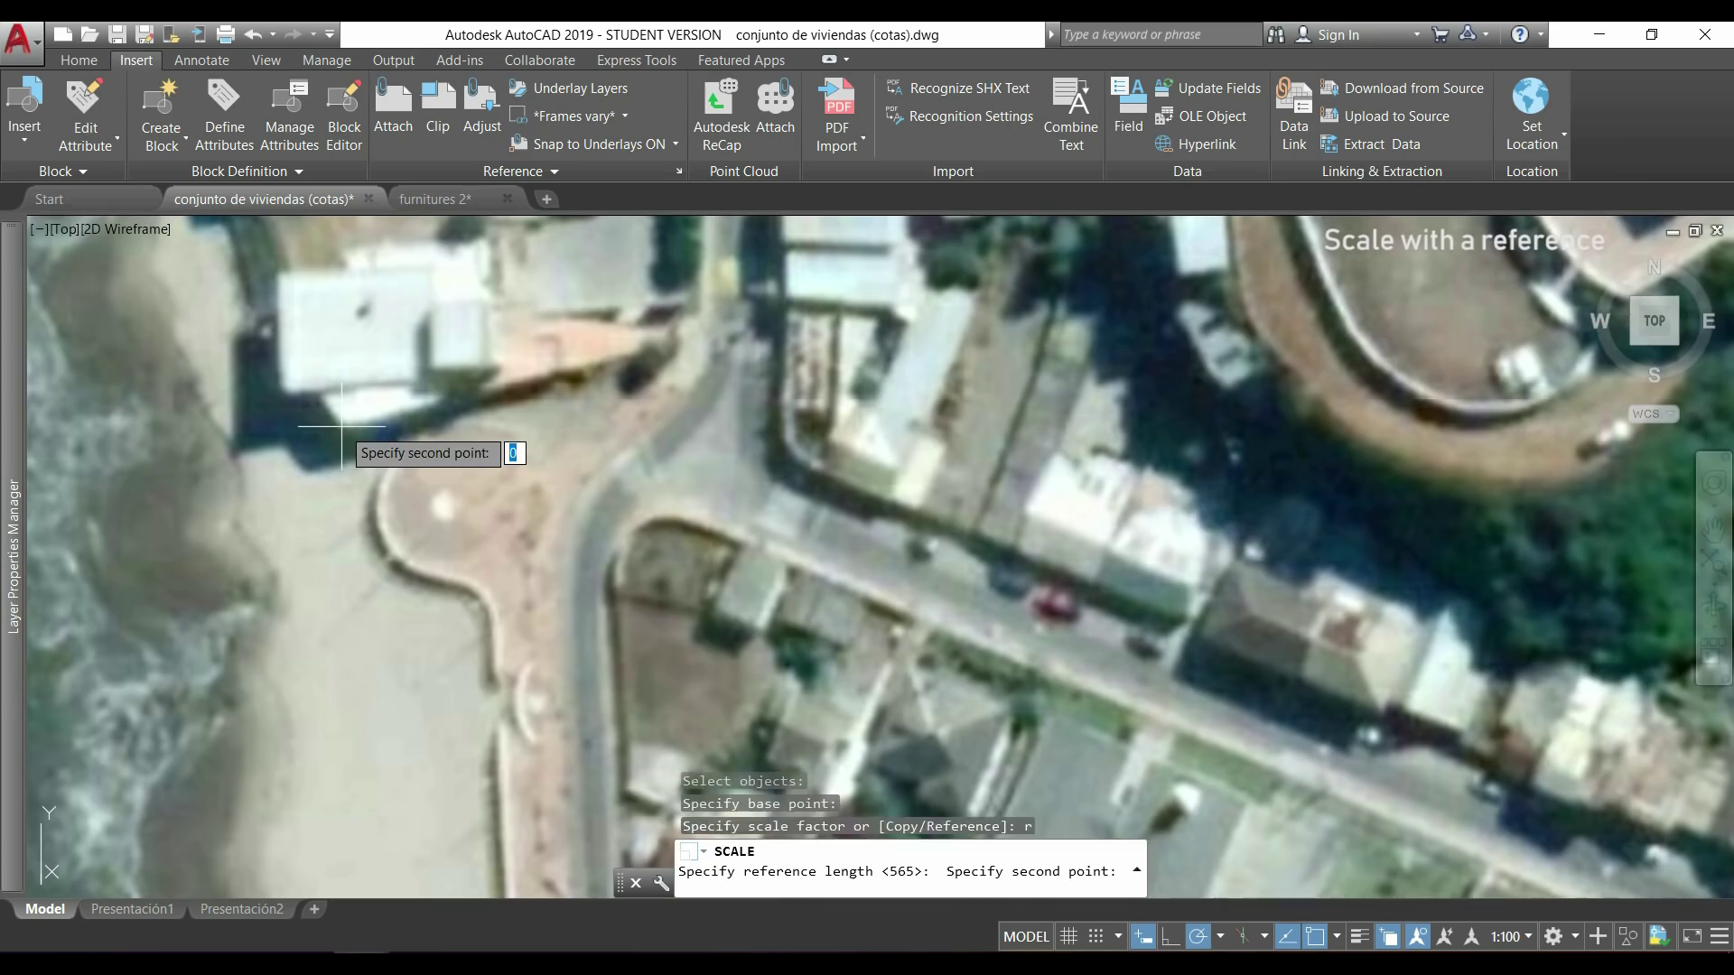
scroll(341, 426, "down", 8)
scroll(569, 449, "up", 4)
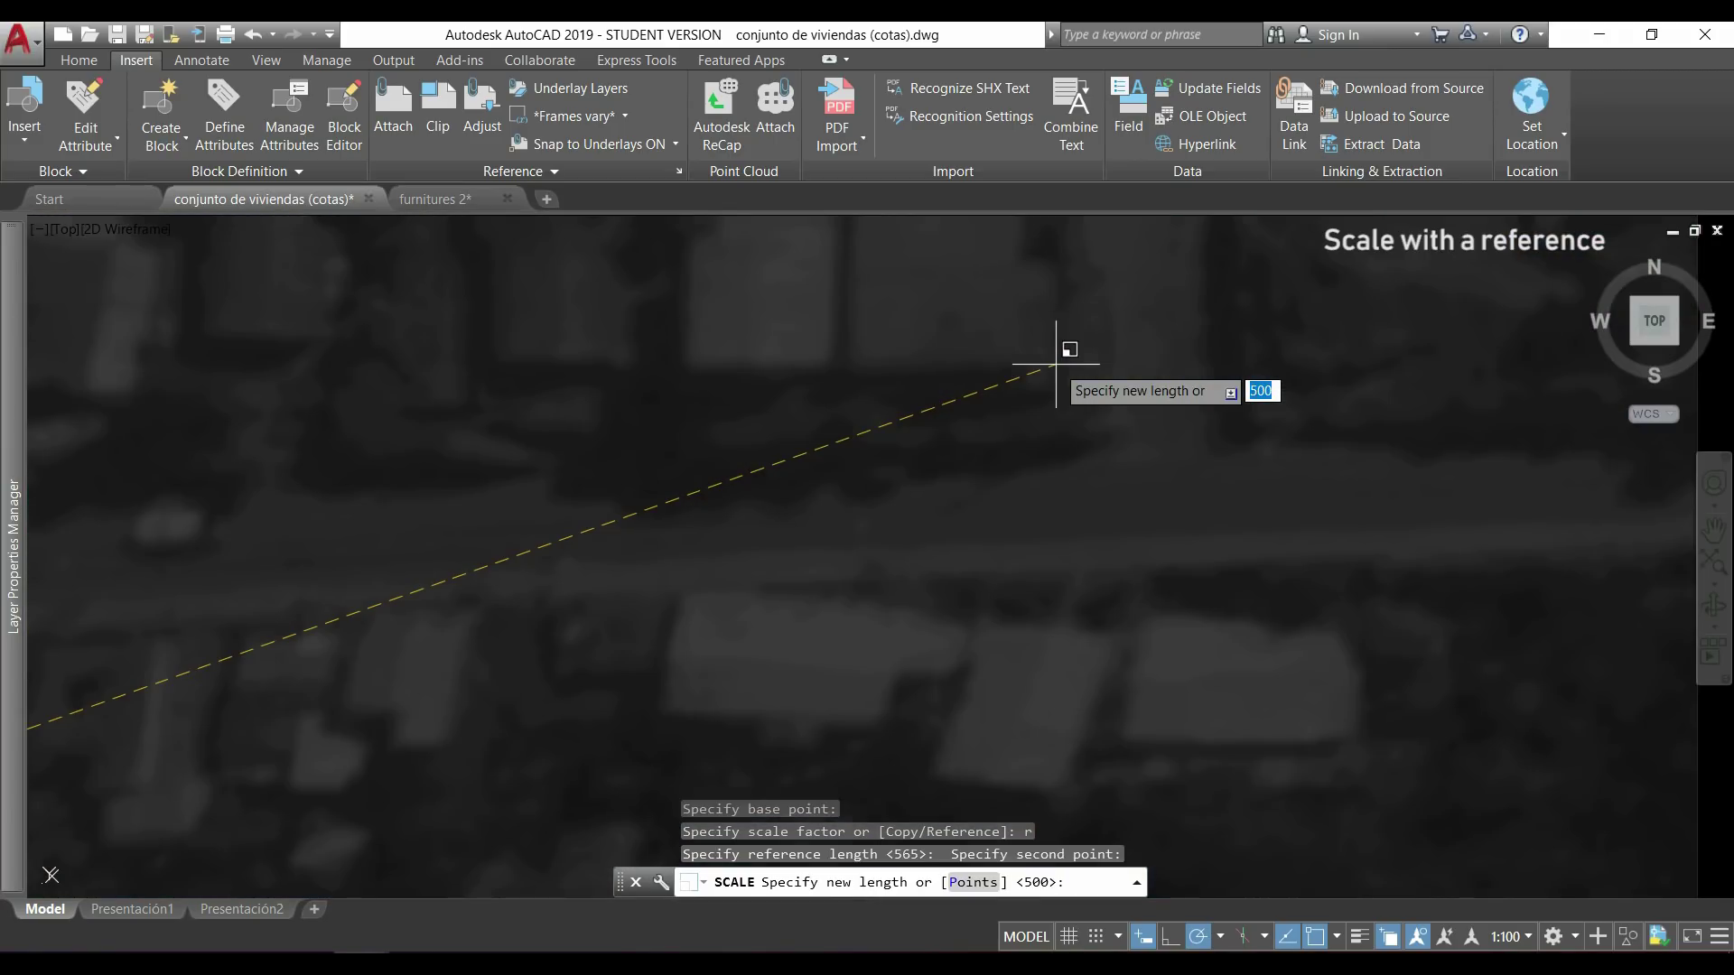
type("1402")
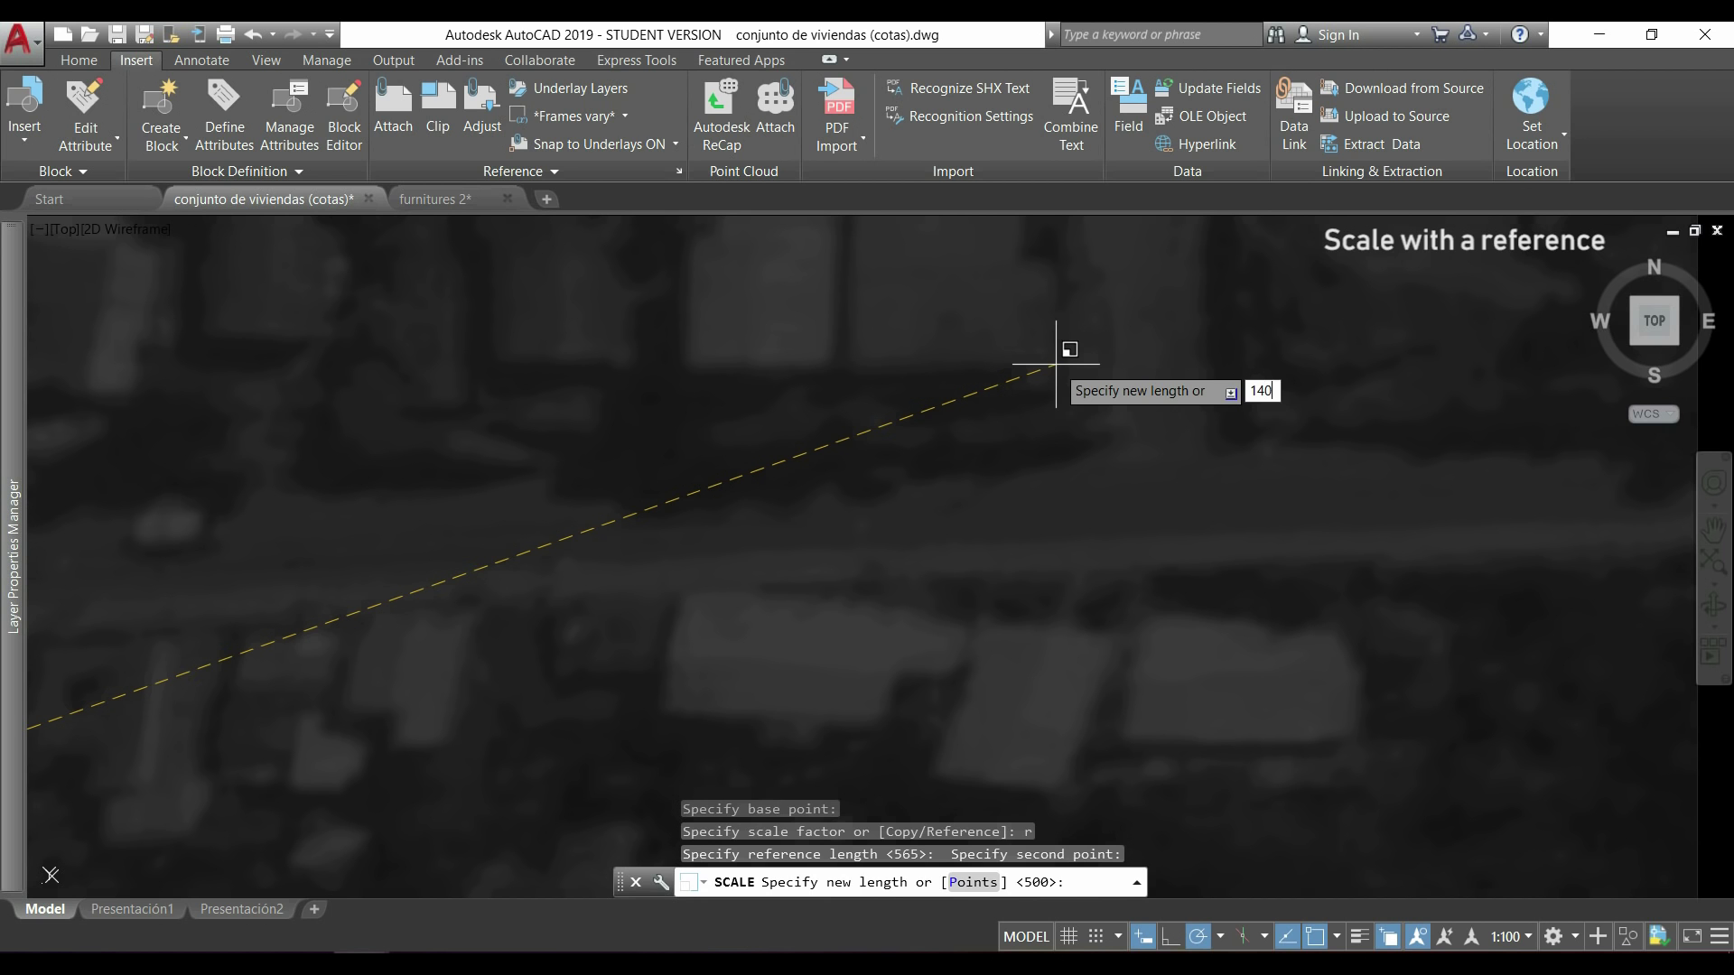